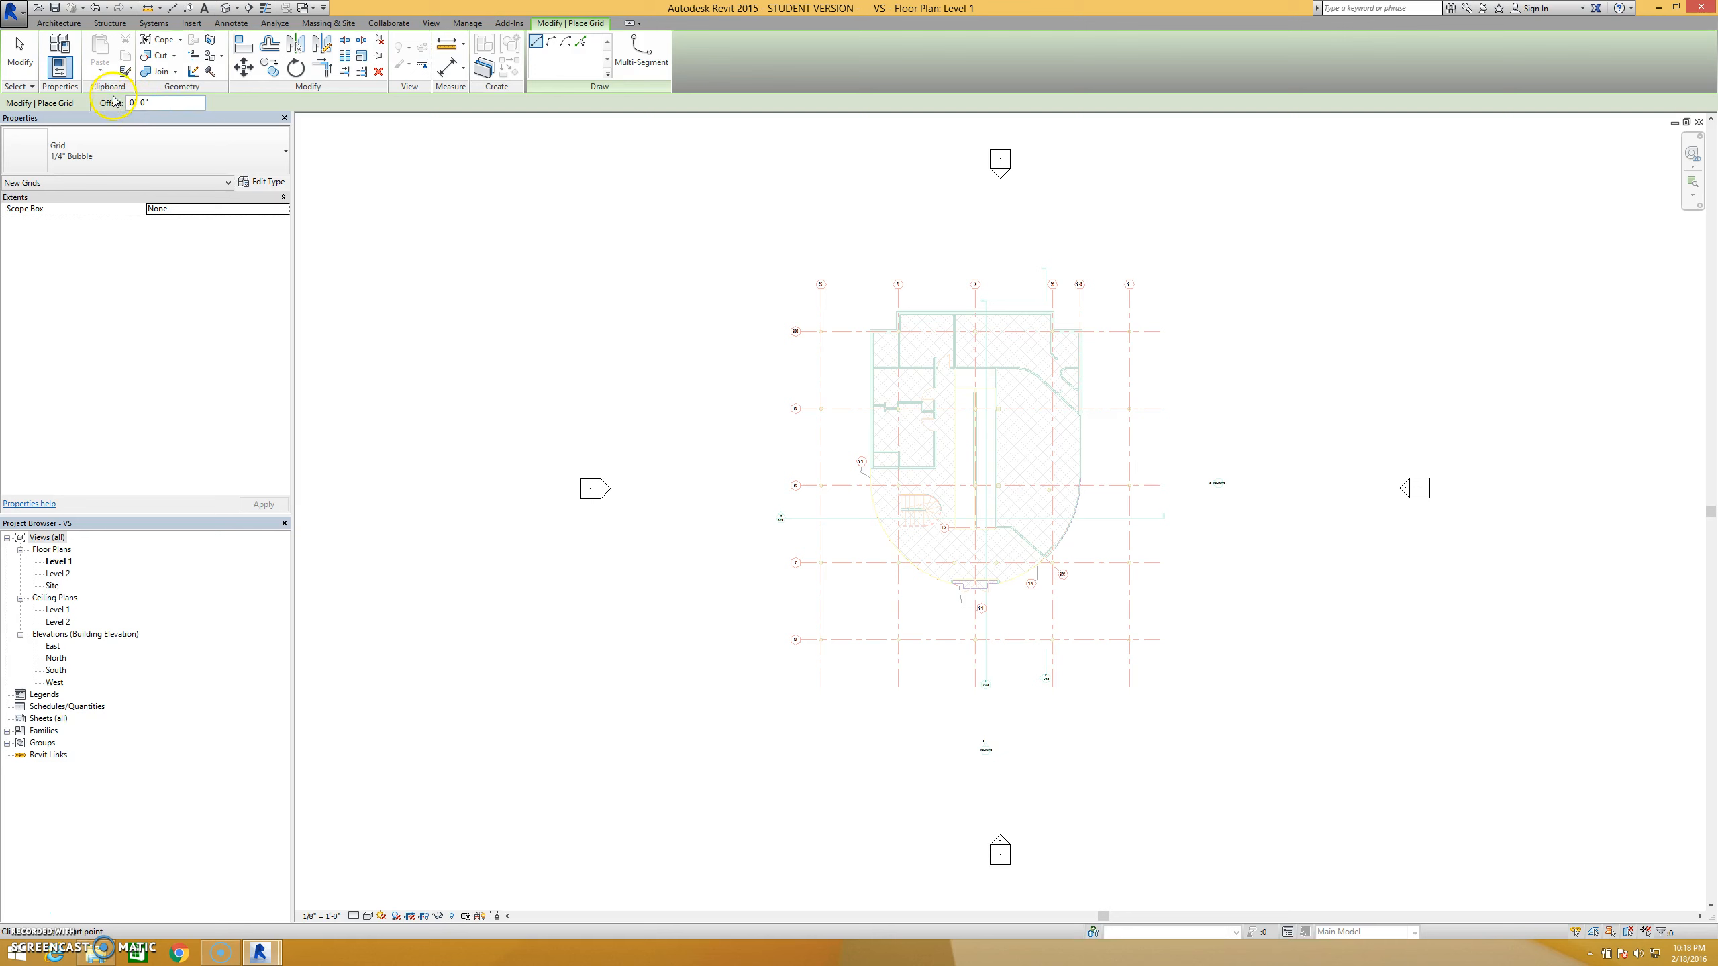
pyautogui.click(139, 160)
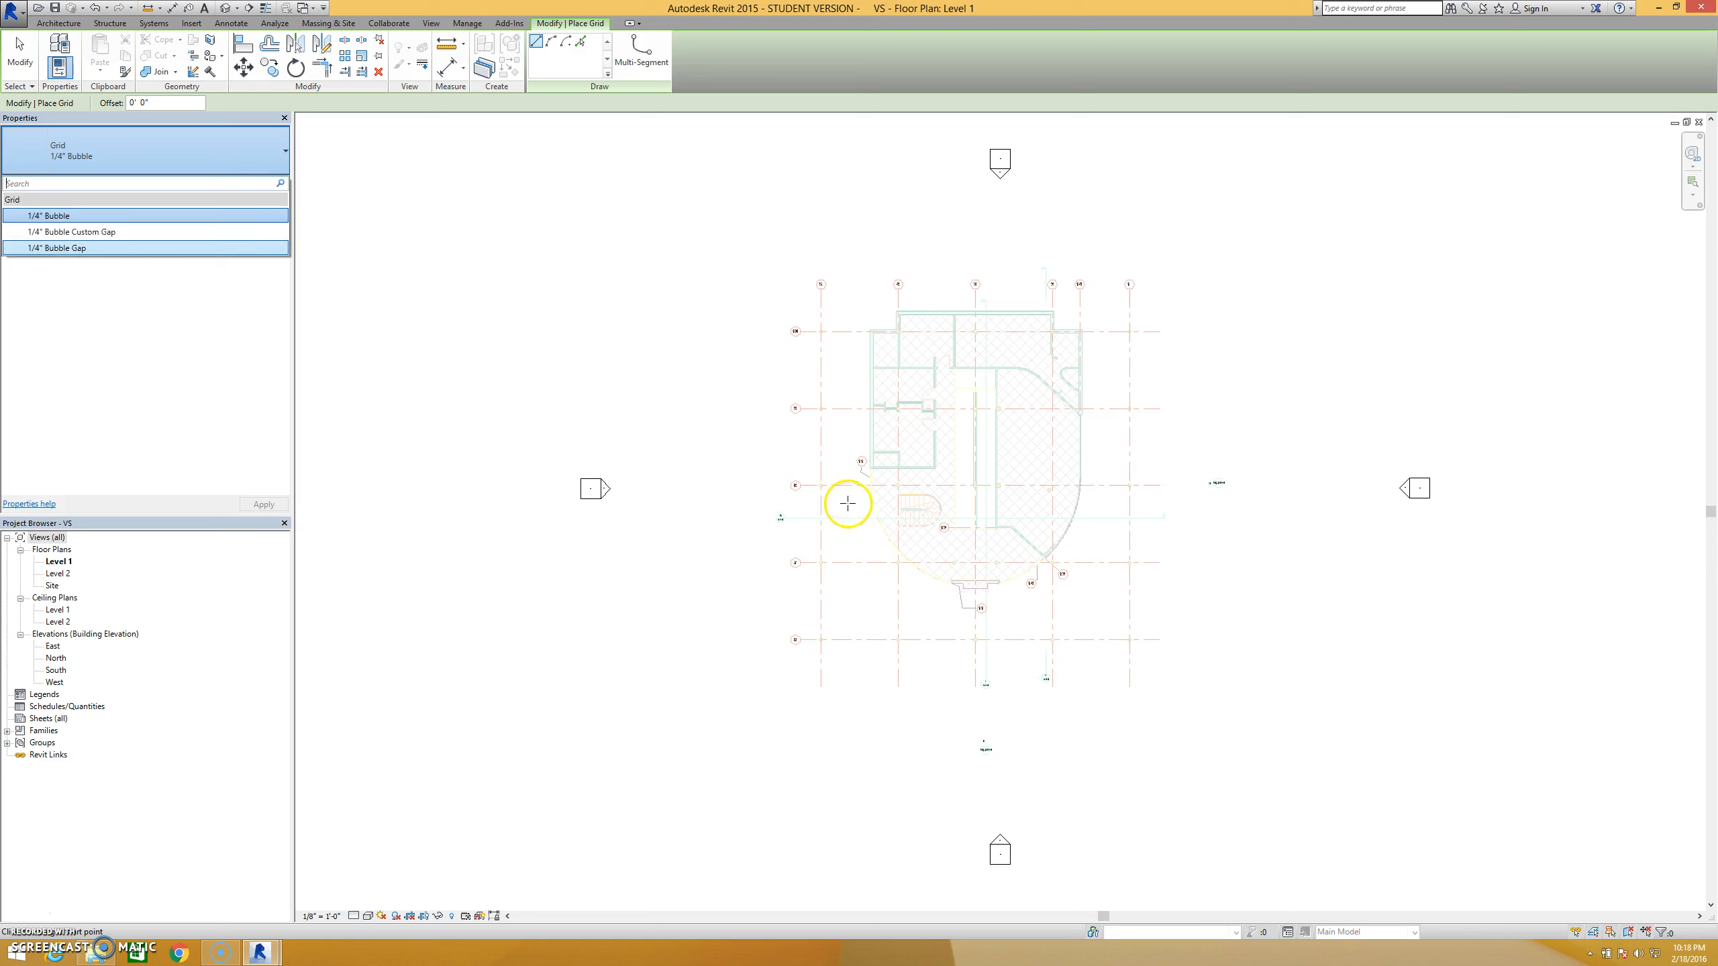
pyautogui.click(234, 160)
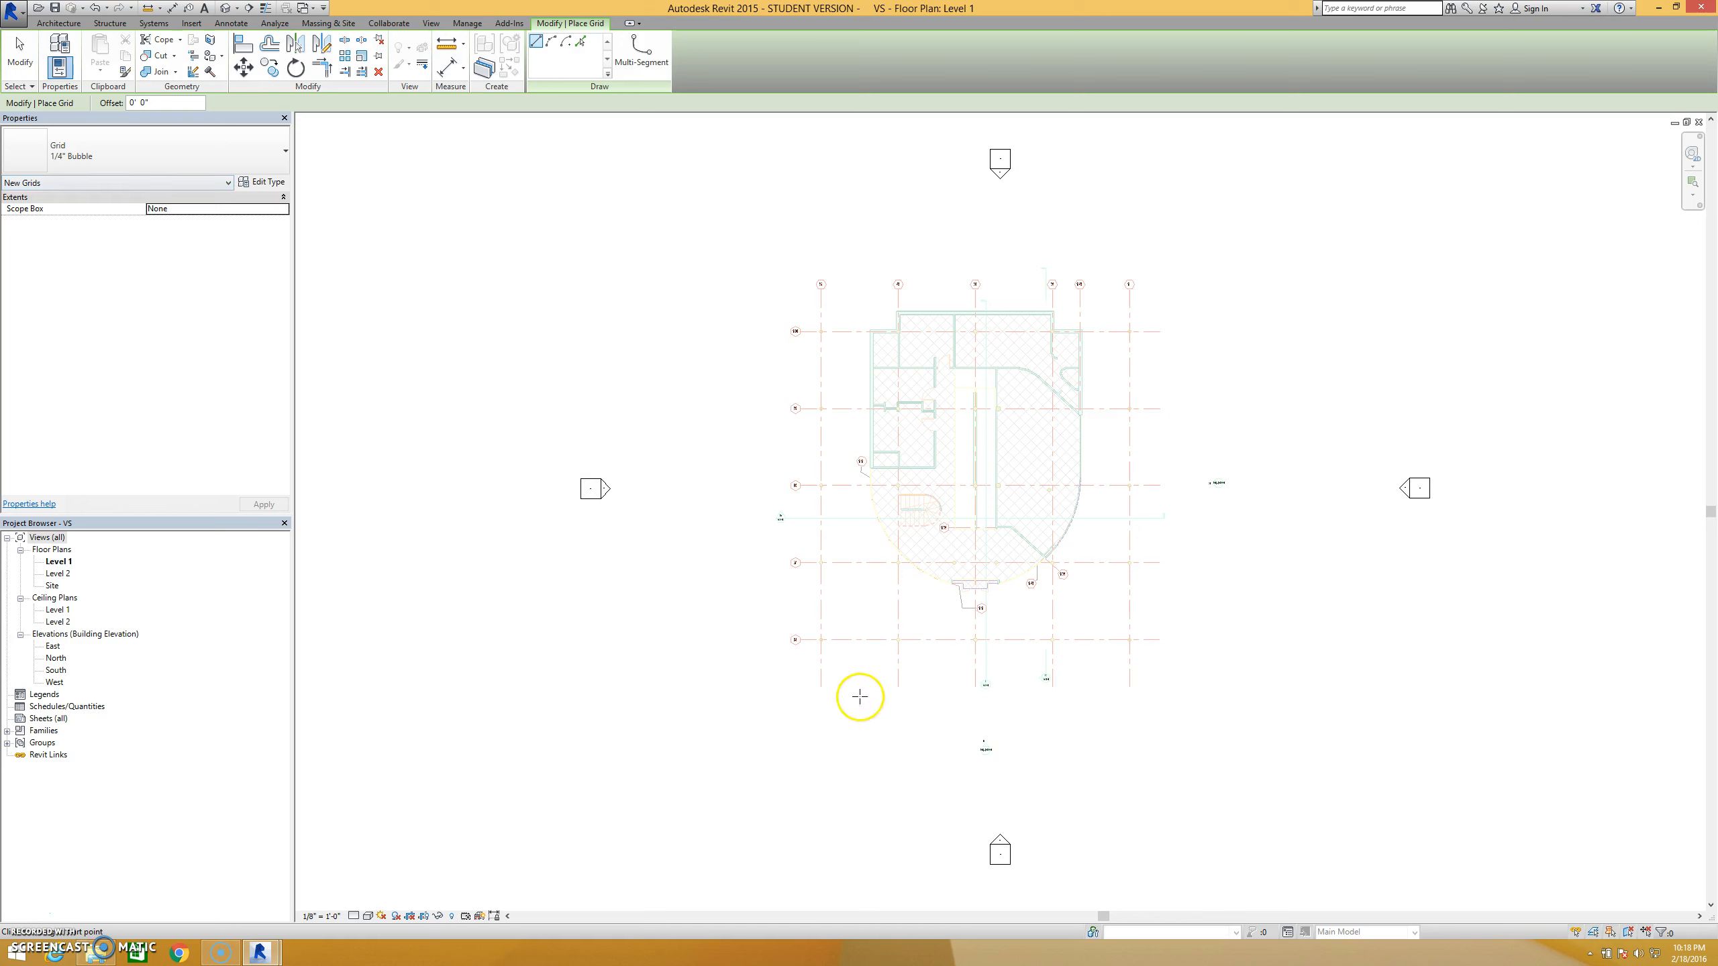
pyautogui.click(940, 583)
pyautogui.moveTo(932, 607); pyautogui.dragTo(776, 651, button='middle')
pyautogui.scroll(-2, 781, 662)
pyautogui.scroll(1, 781, 662)
pyautogui.scroll(2, 780, 665)
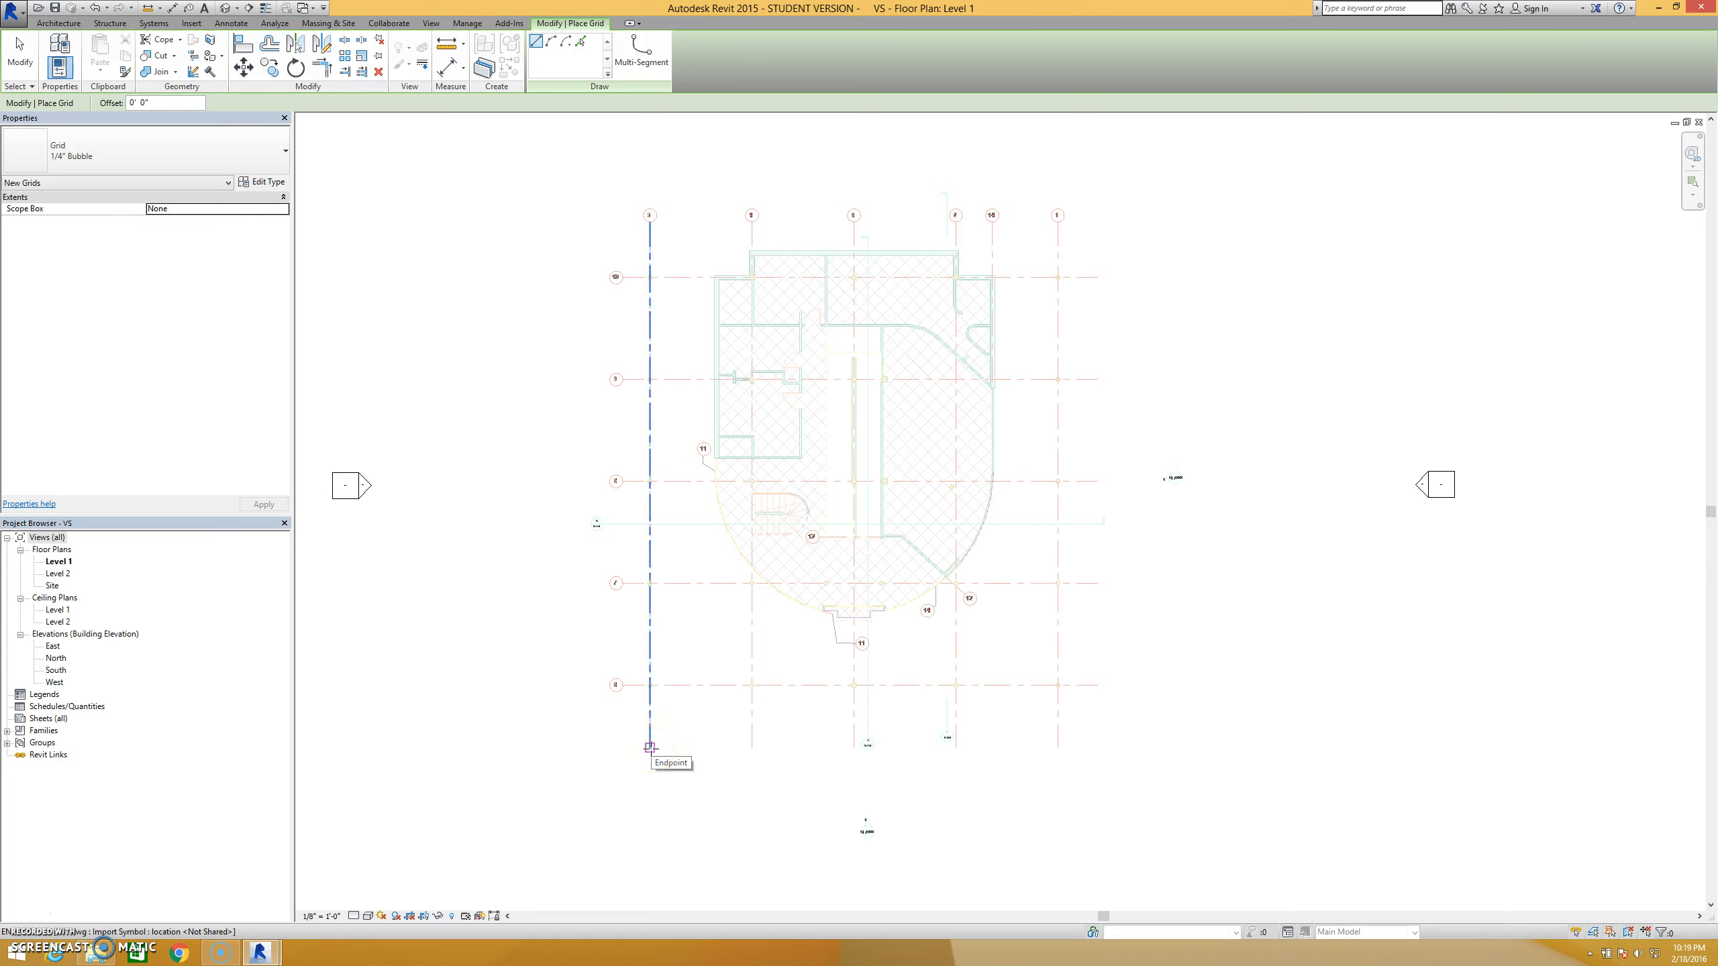
pyautogui.moveTo(650, 747); pyautogui.dragTo(649, 214)
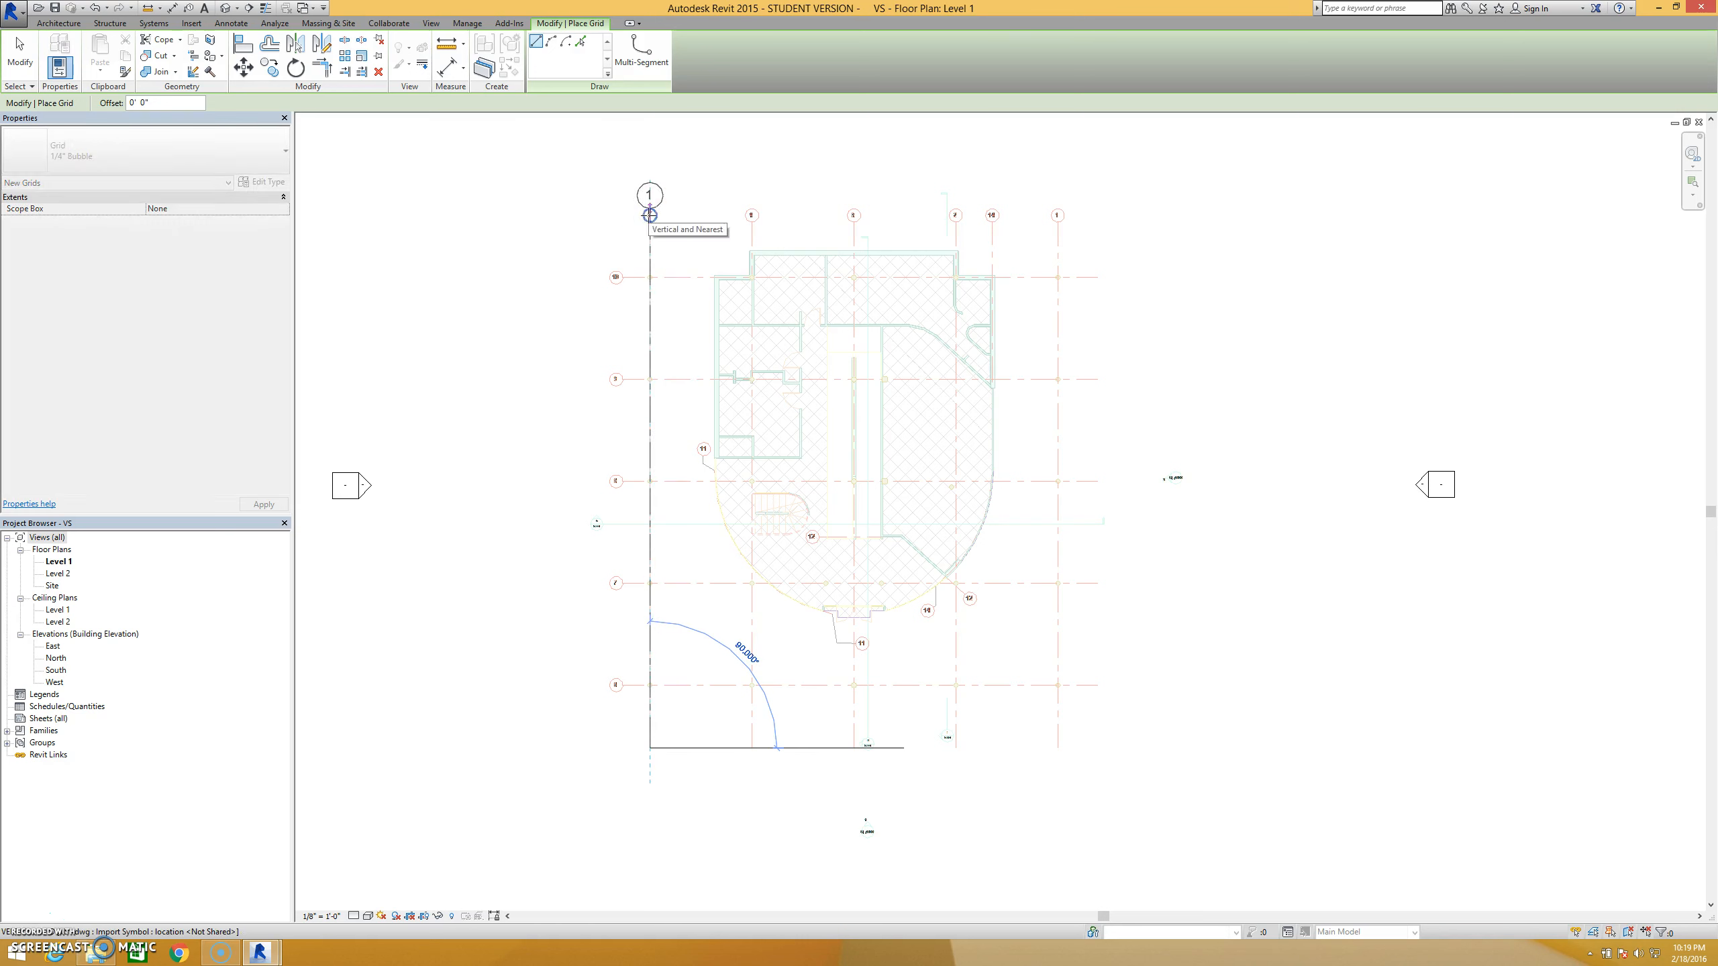
pyautogui.click(649, 215)
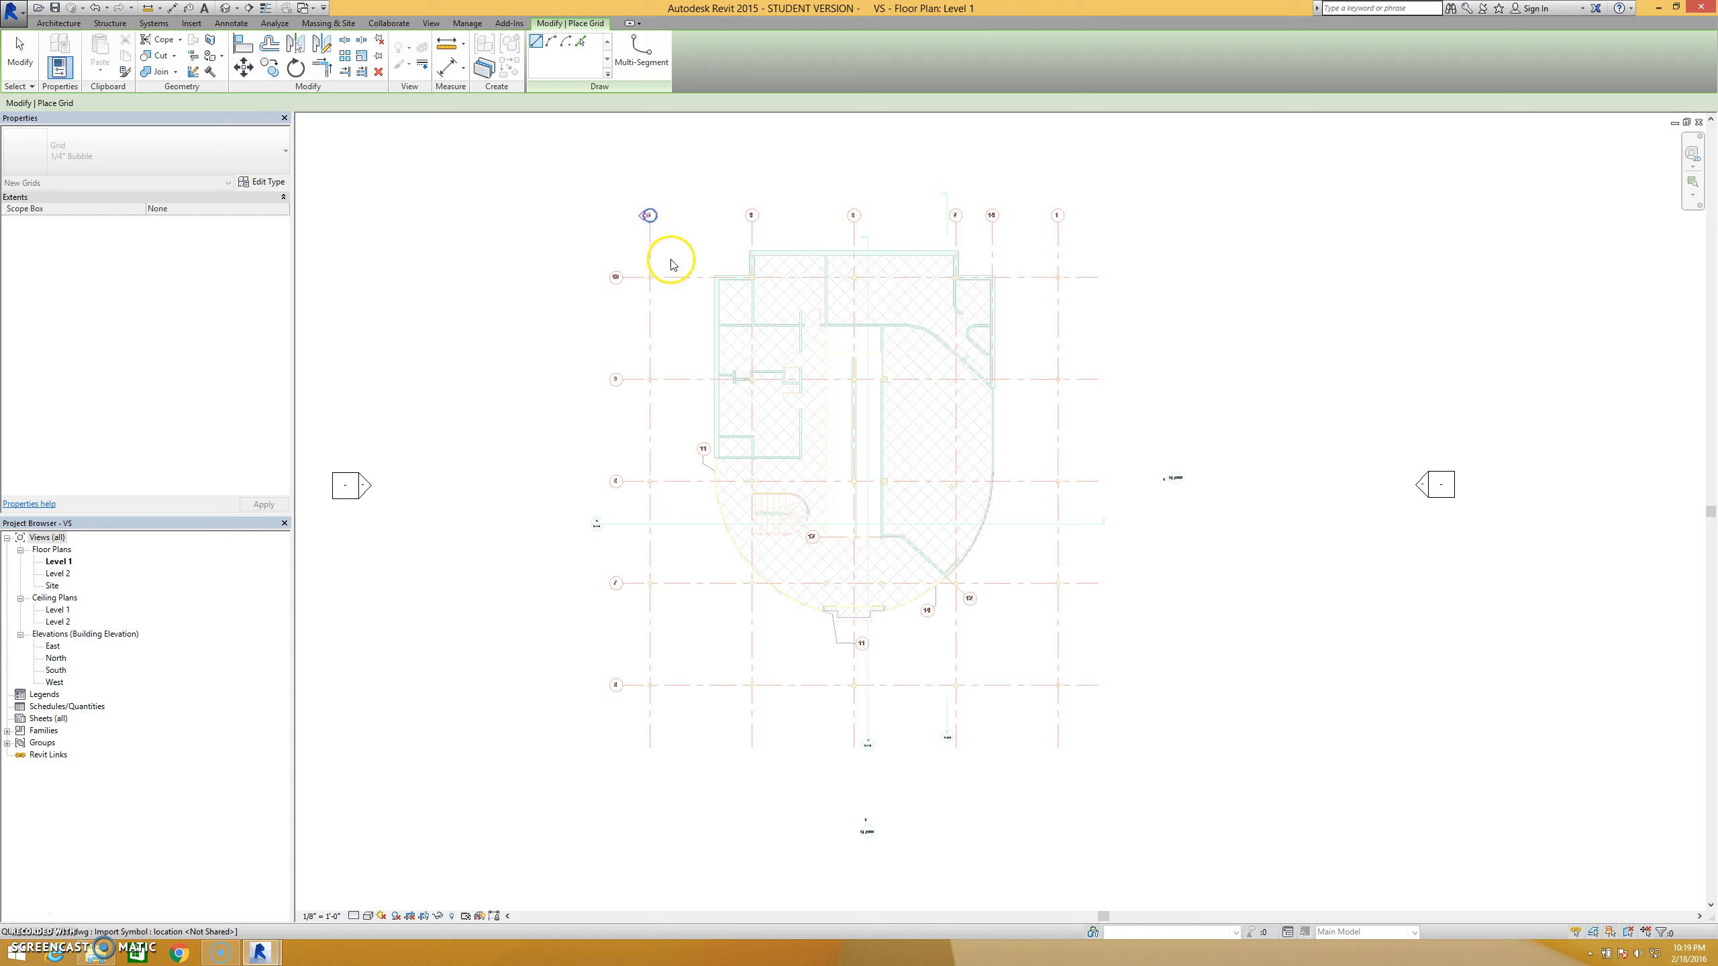
# Draw two vertical grid lines upward over the imported plan's gridlines 1 and 2, aligning their ends
pyautogui.click(1058, 747)
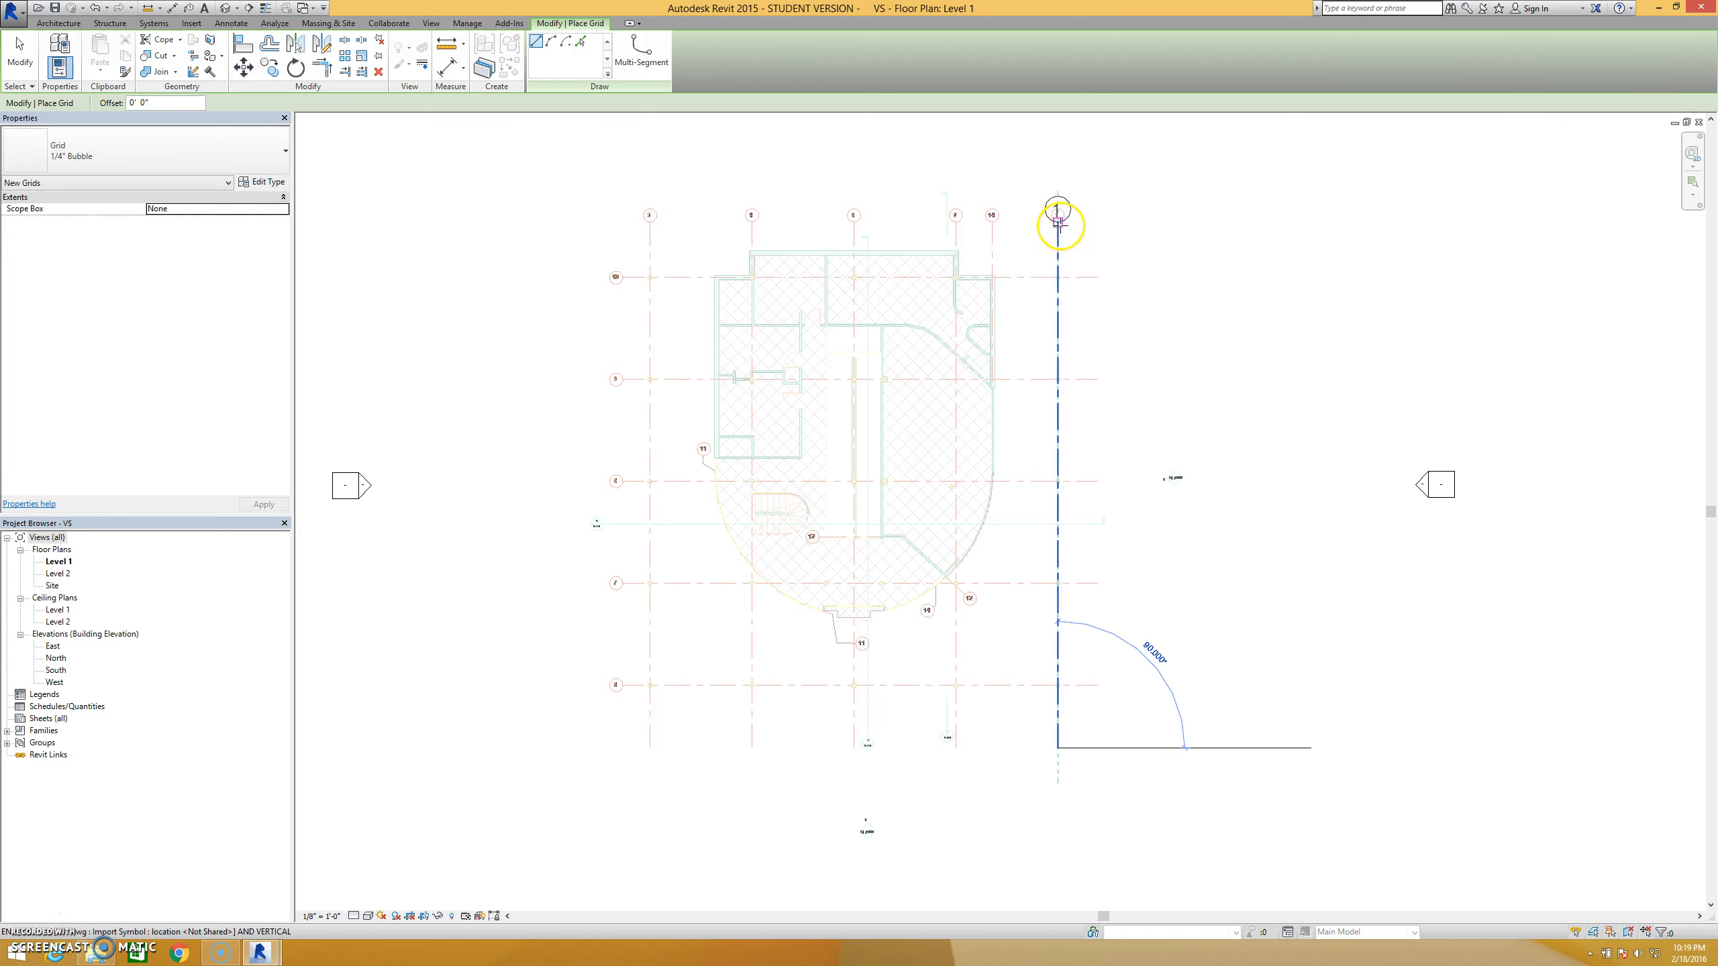
pyautogui.click(1057, 223)
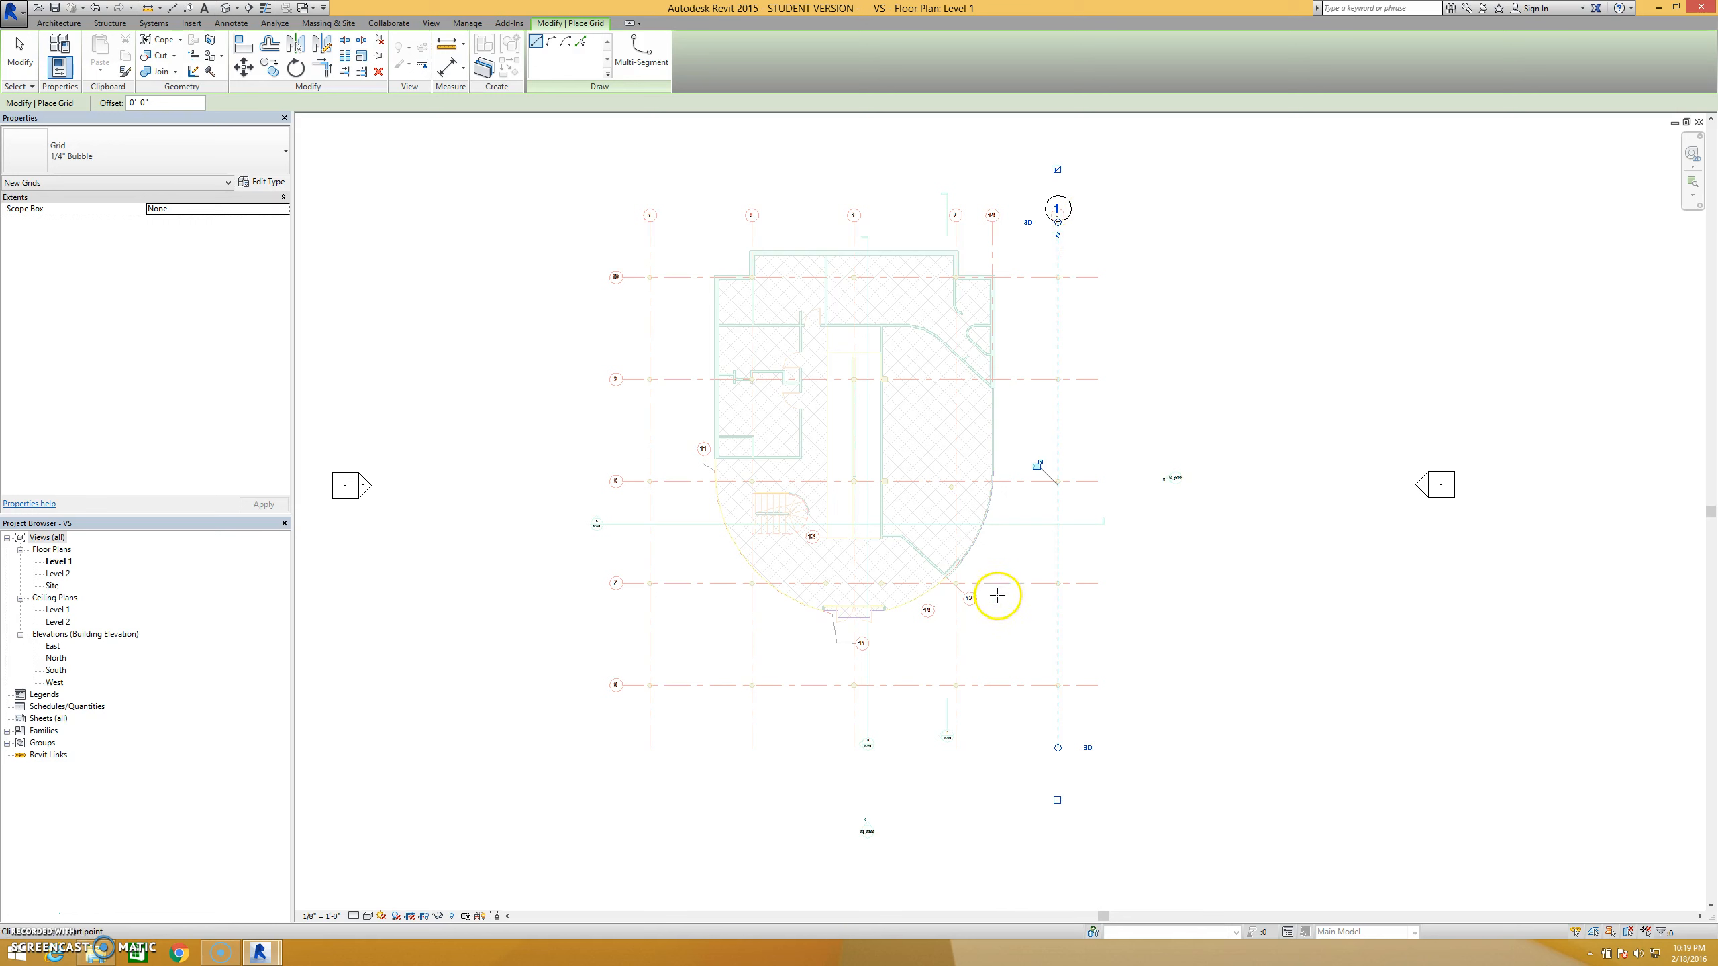
pyautogui.click(955, 747)
pyautogui.click(955, 216)
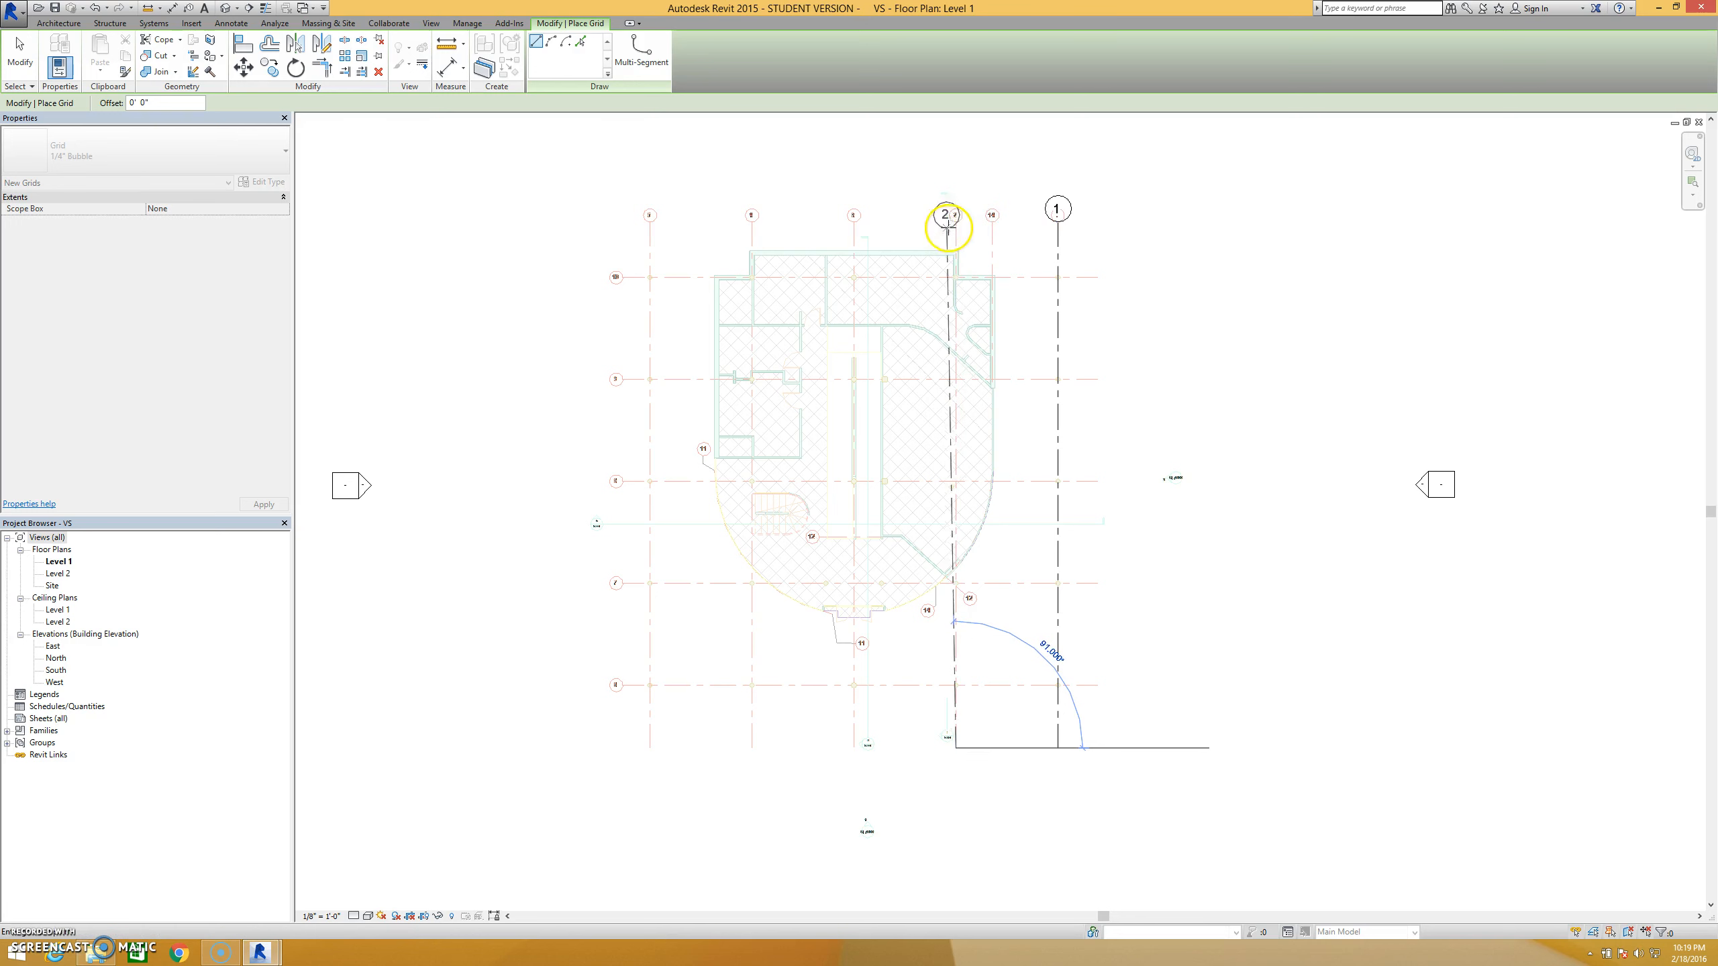
pyautogui.click(954, 223)
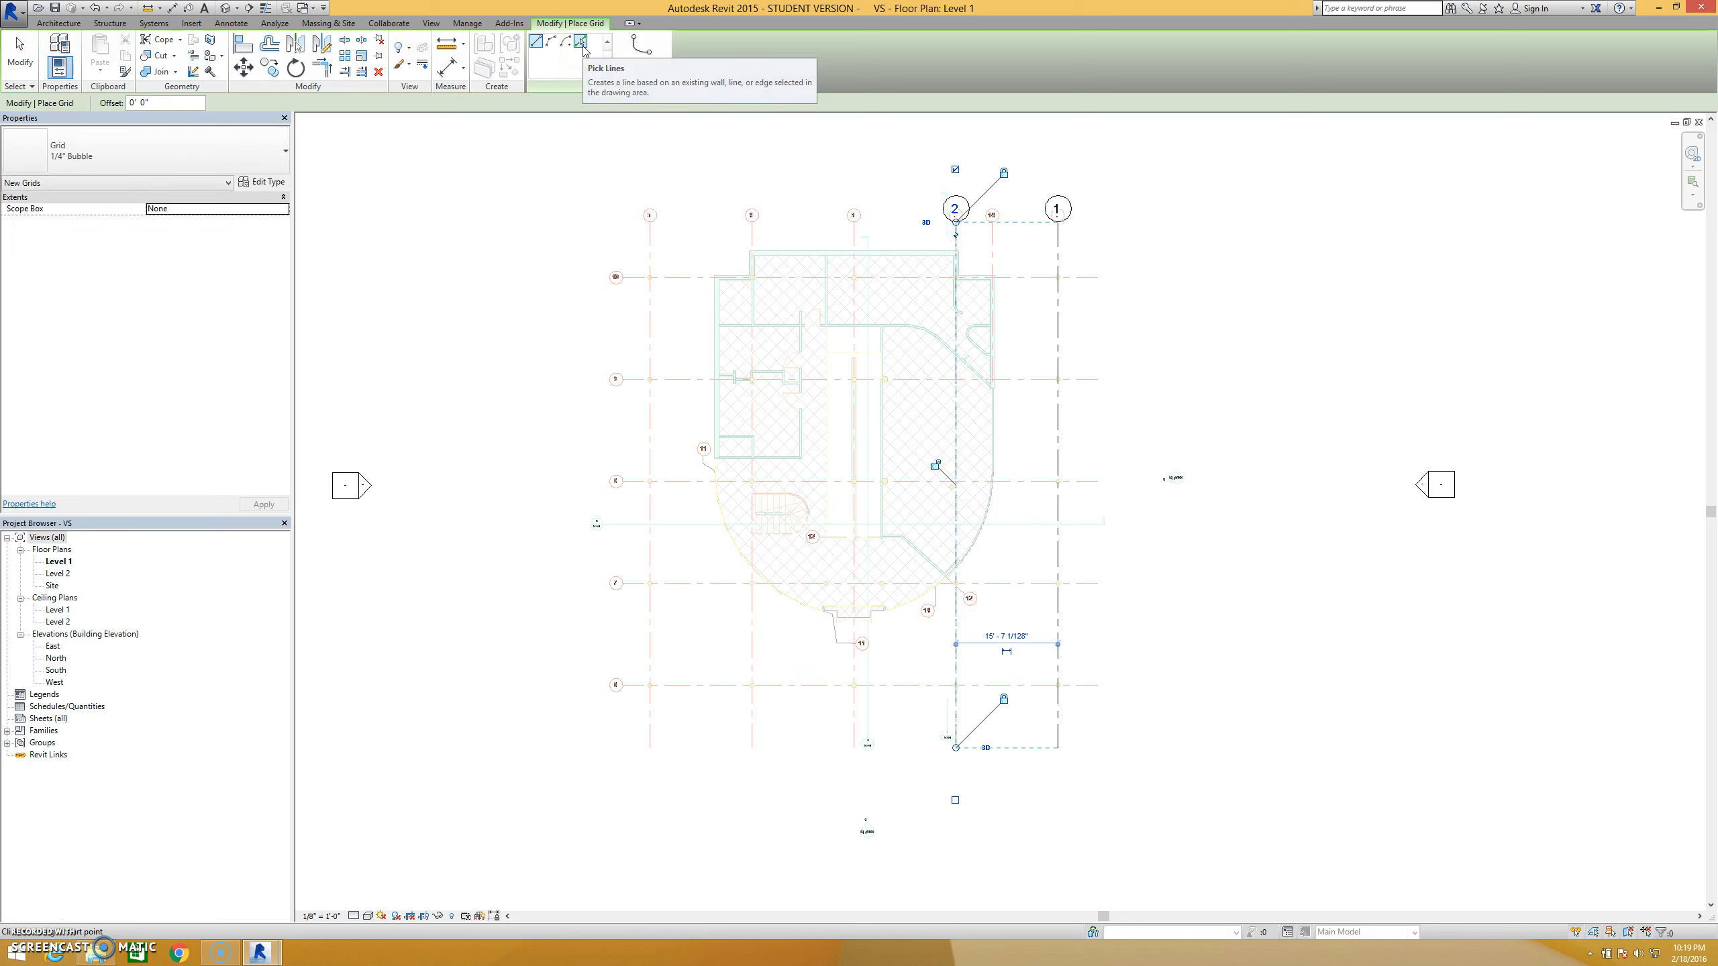
# Create a grid from the imported plan's middle vertical gridline with Pick Lines and hide its lower bubble
pyautogui.click(582, 43)
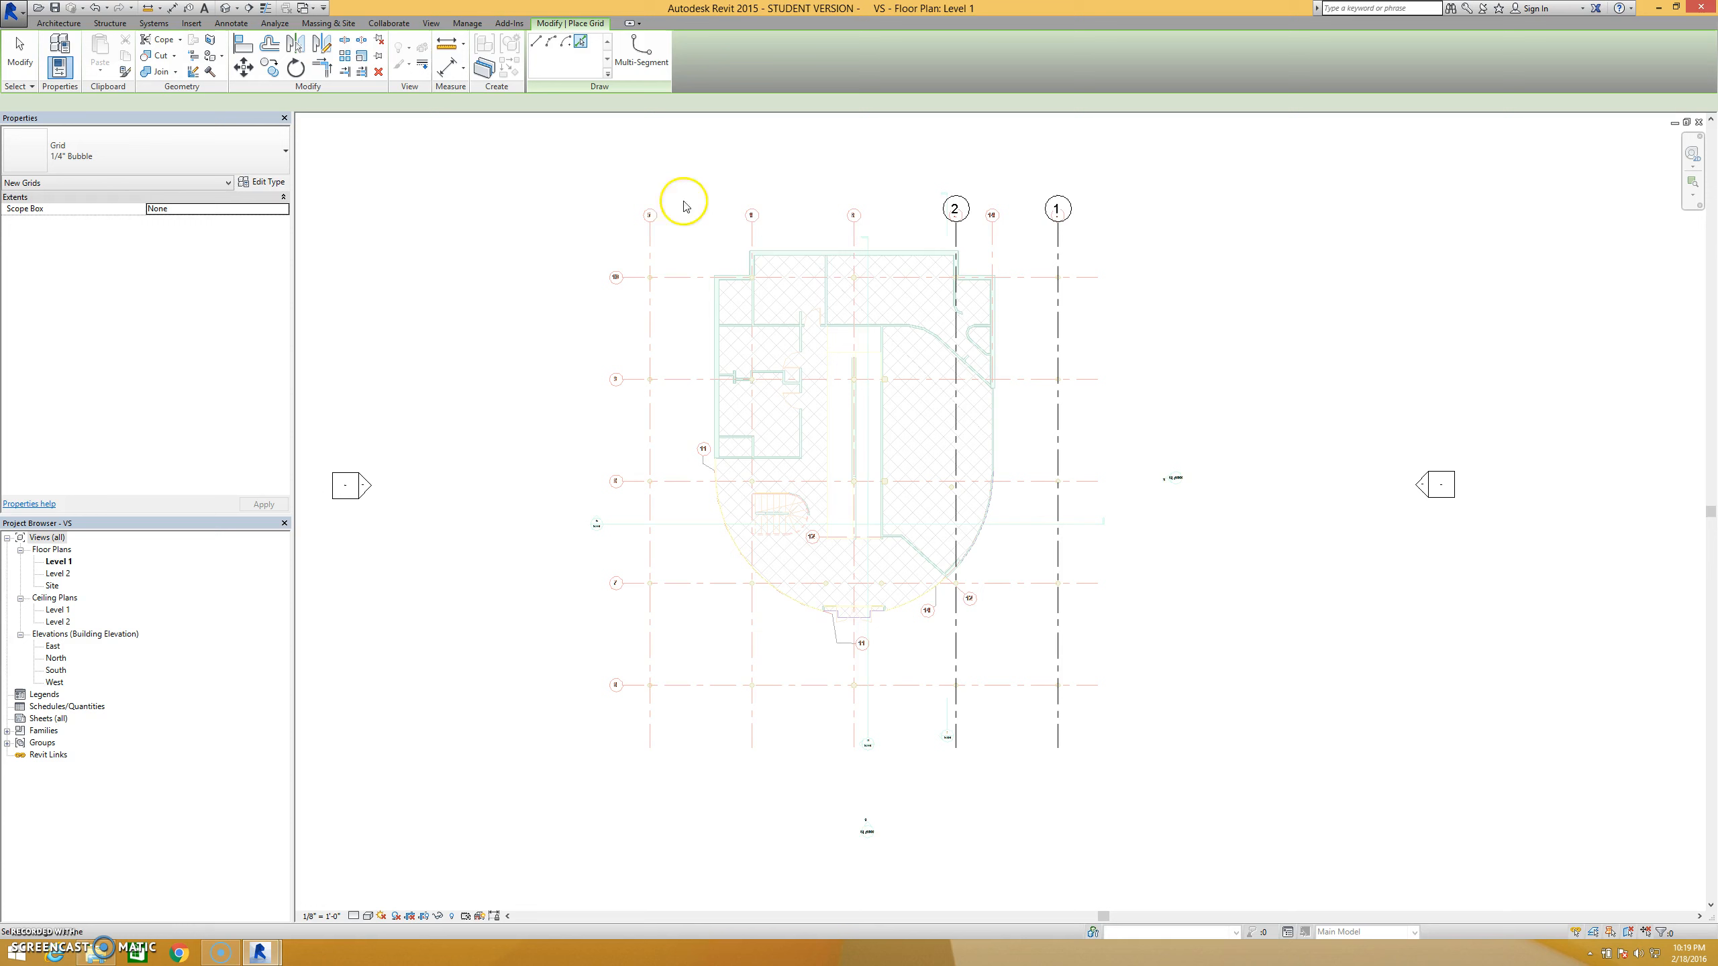
pyautogui.click(855, 236)
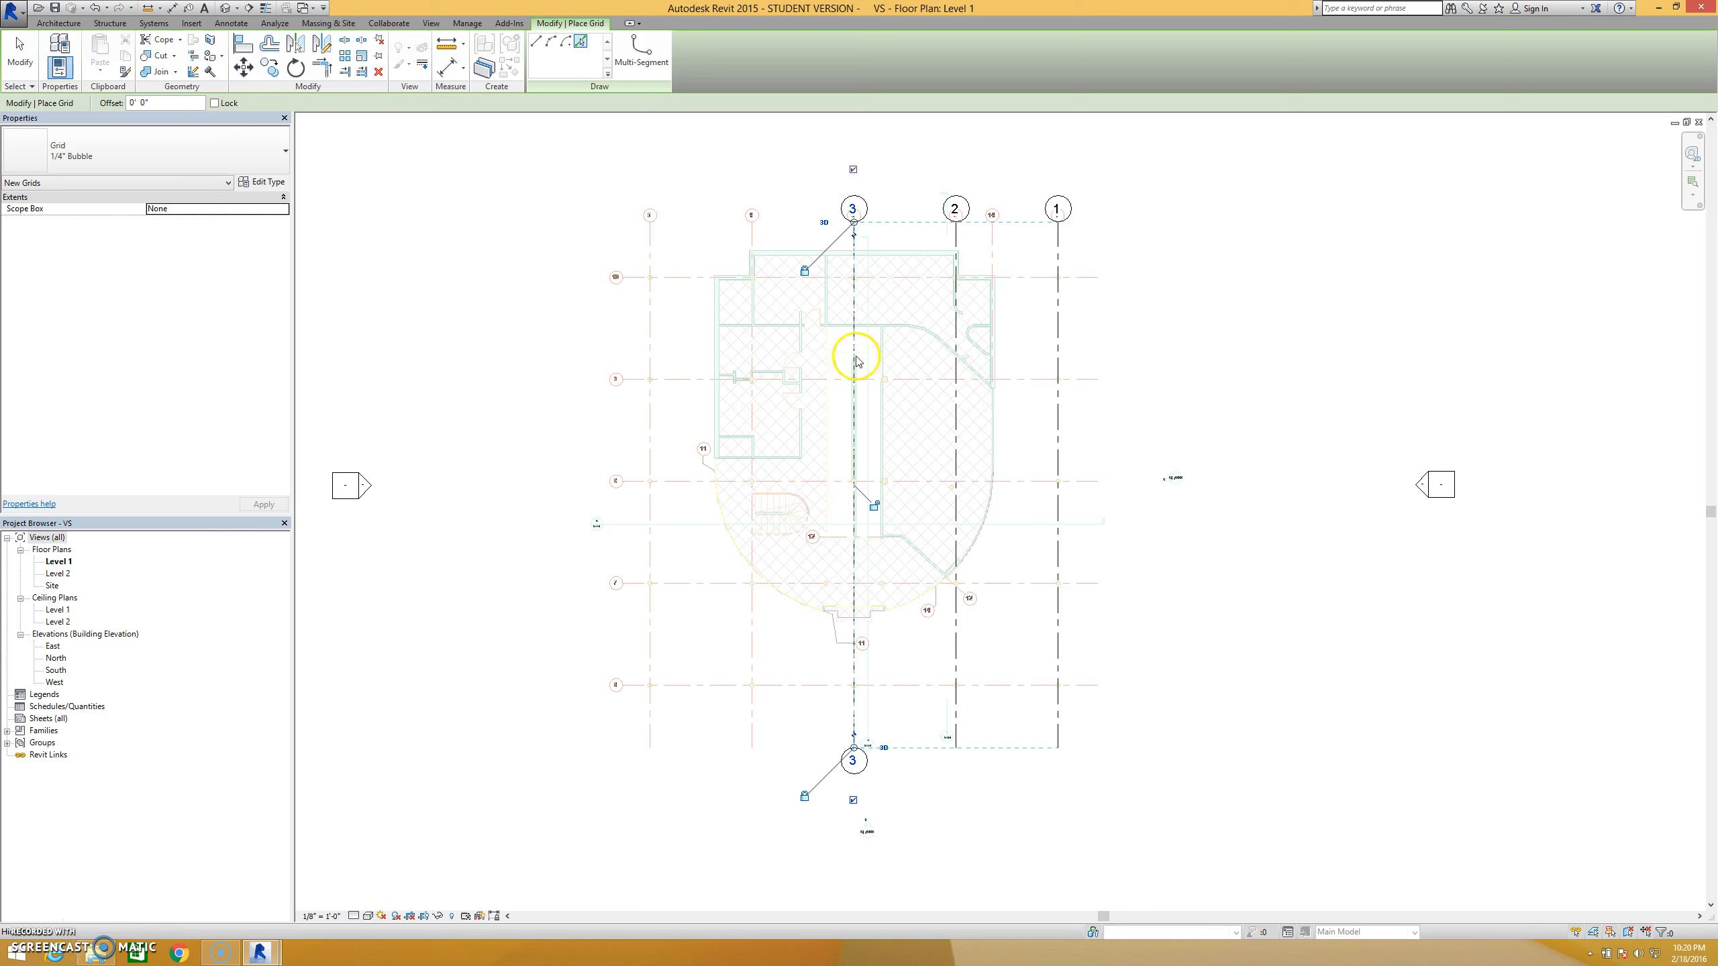
pyautogui.click(854, 801)
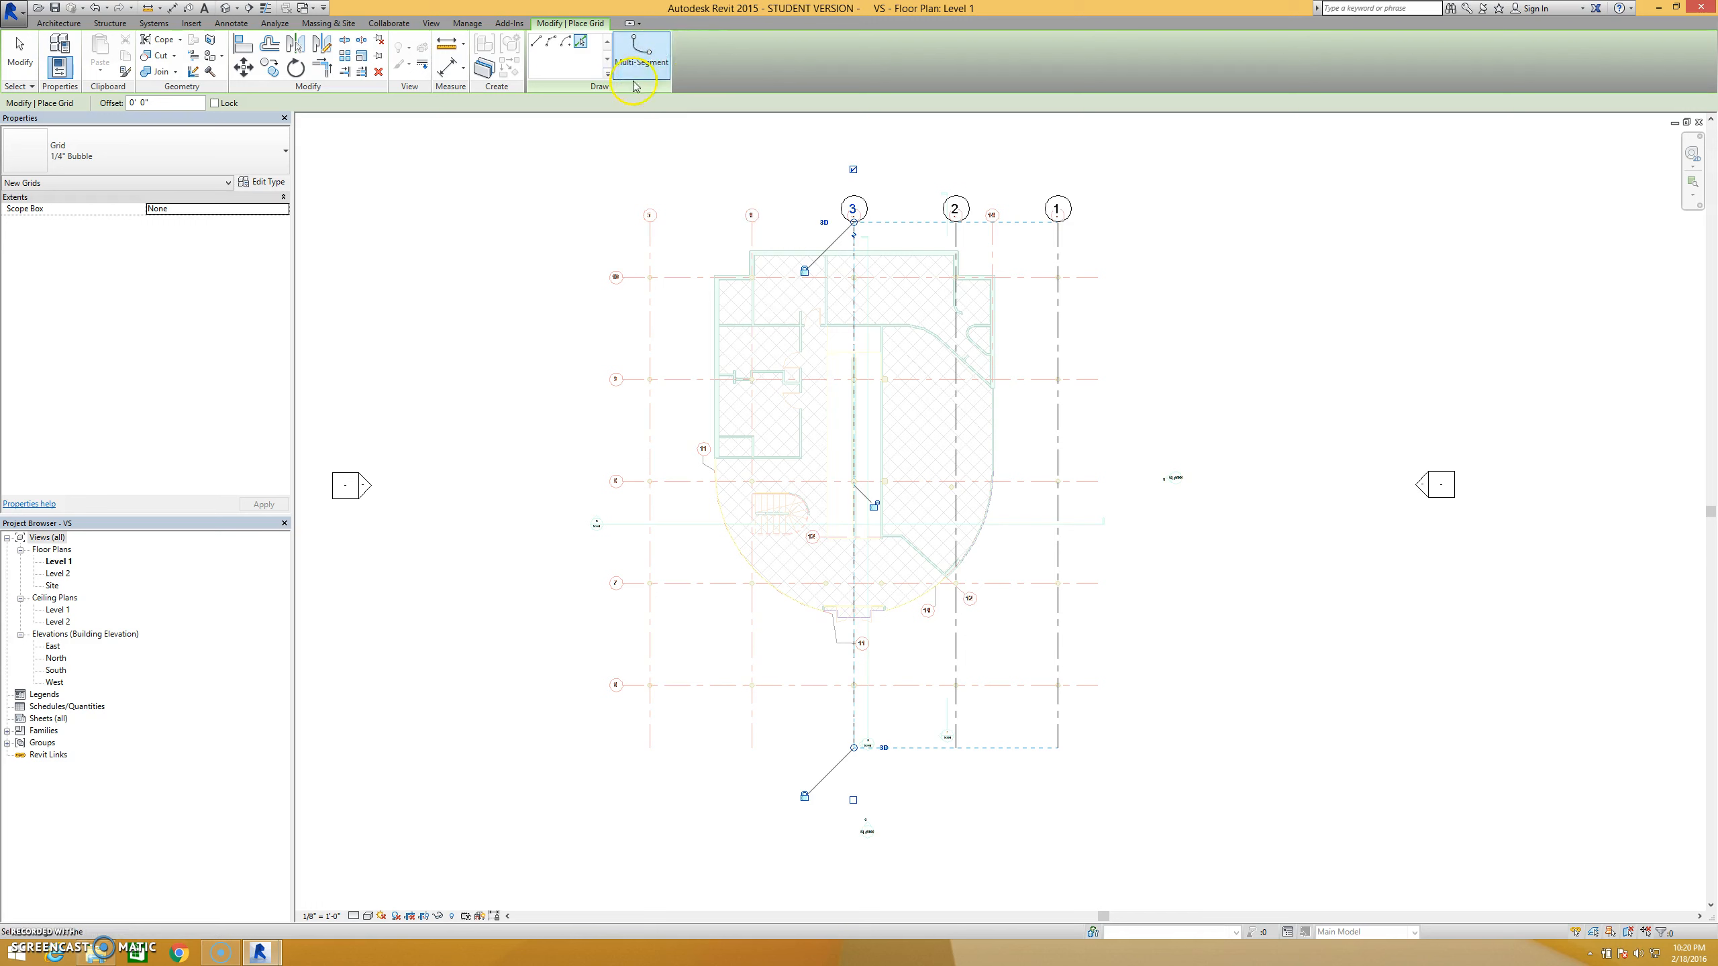
# Create grids 4 and 5 from the two leftmost vertical gridlines and switch grid 5's bubble to its upper end
pyautogui.click(757, 234)
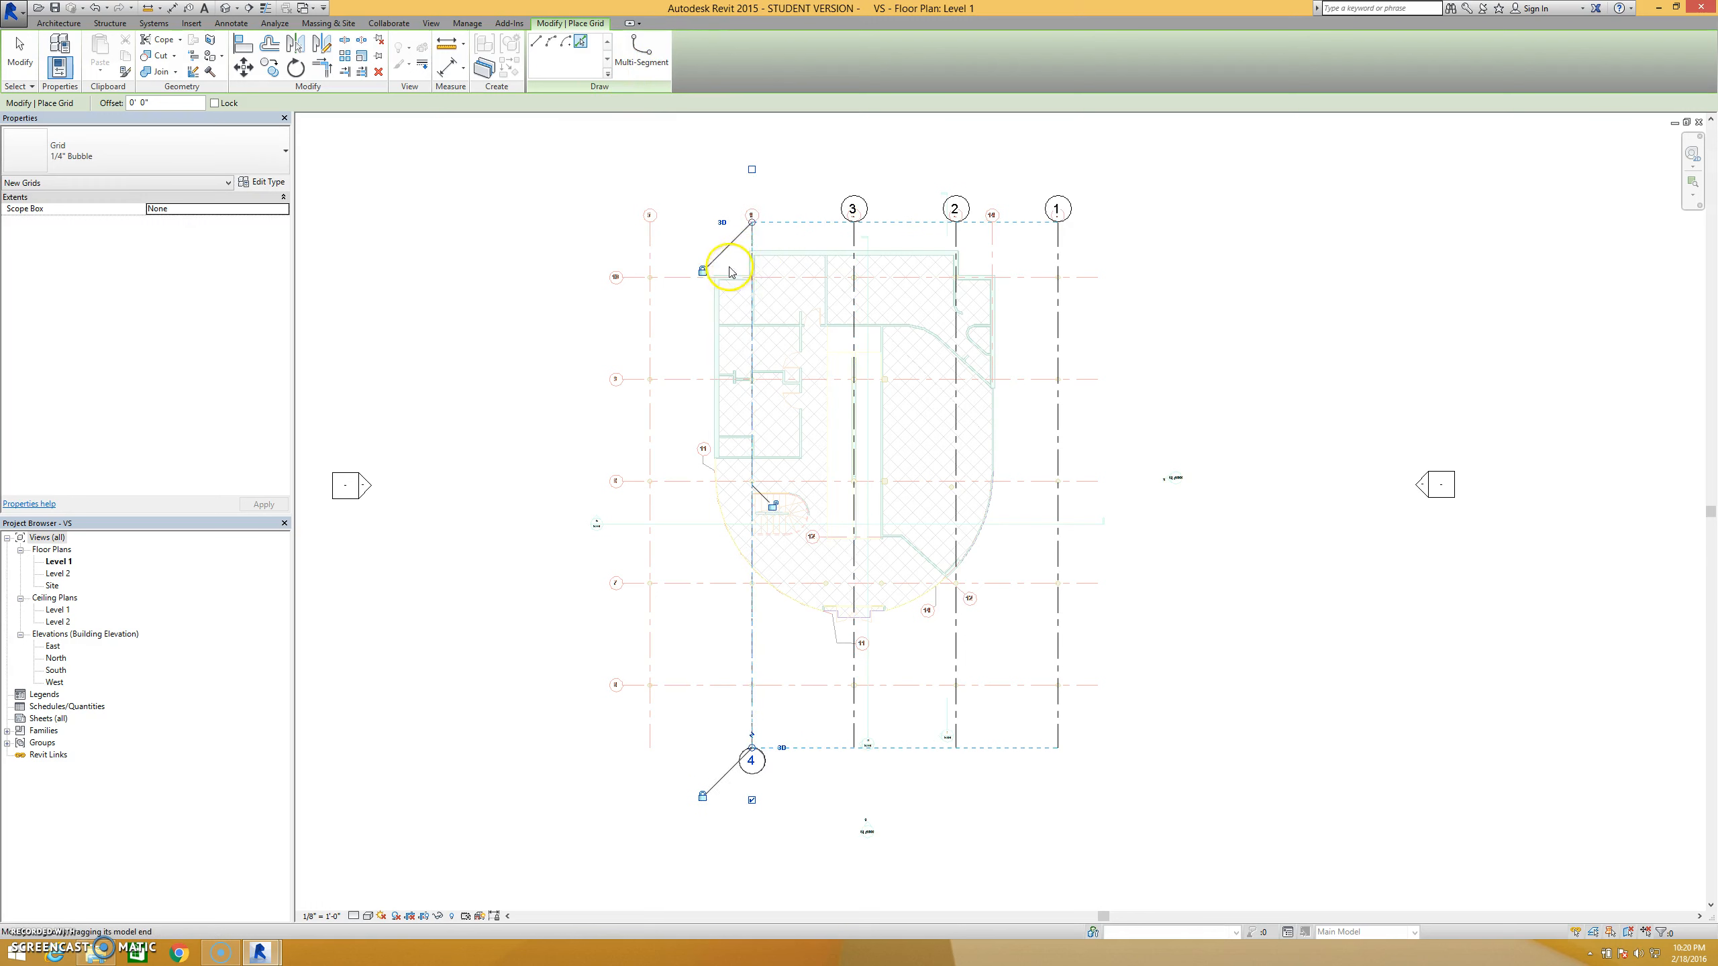
pyautogui.click(651, 253)
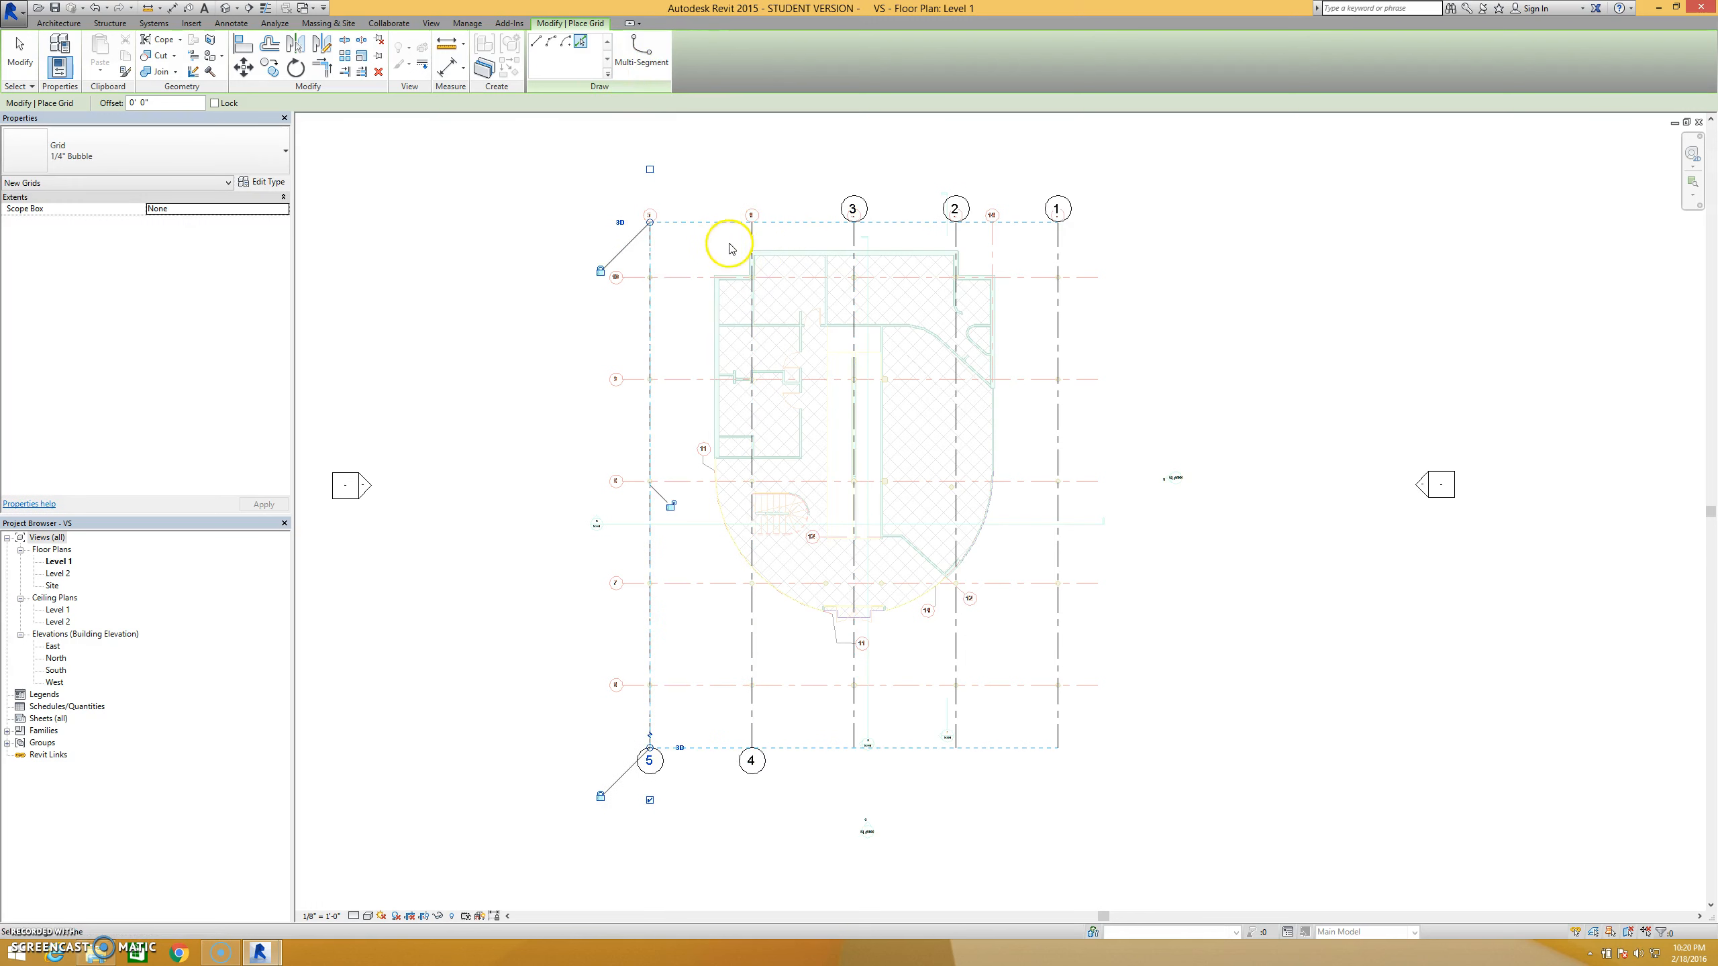
pyautogui.click(650, 170)
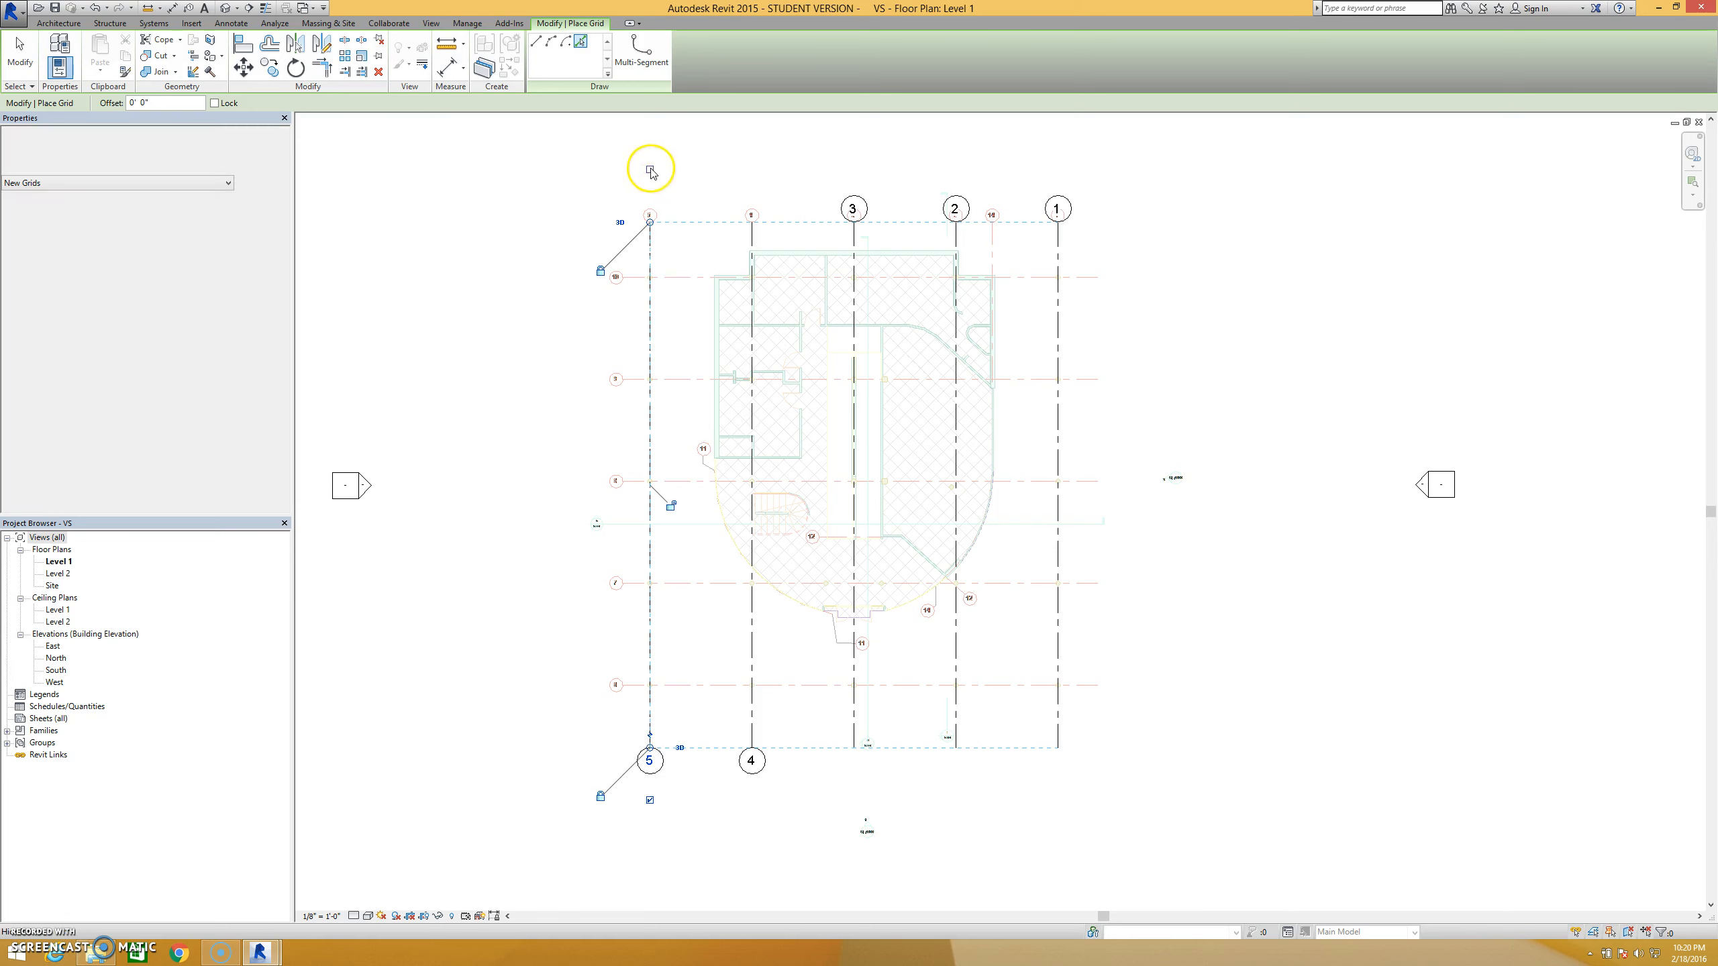
pyautogui.click(649, 801)
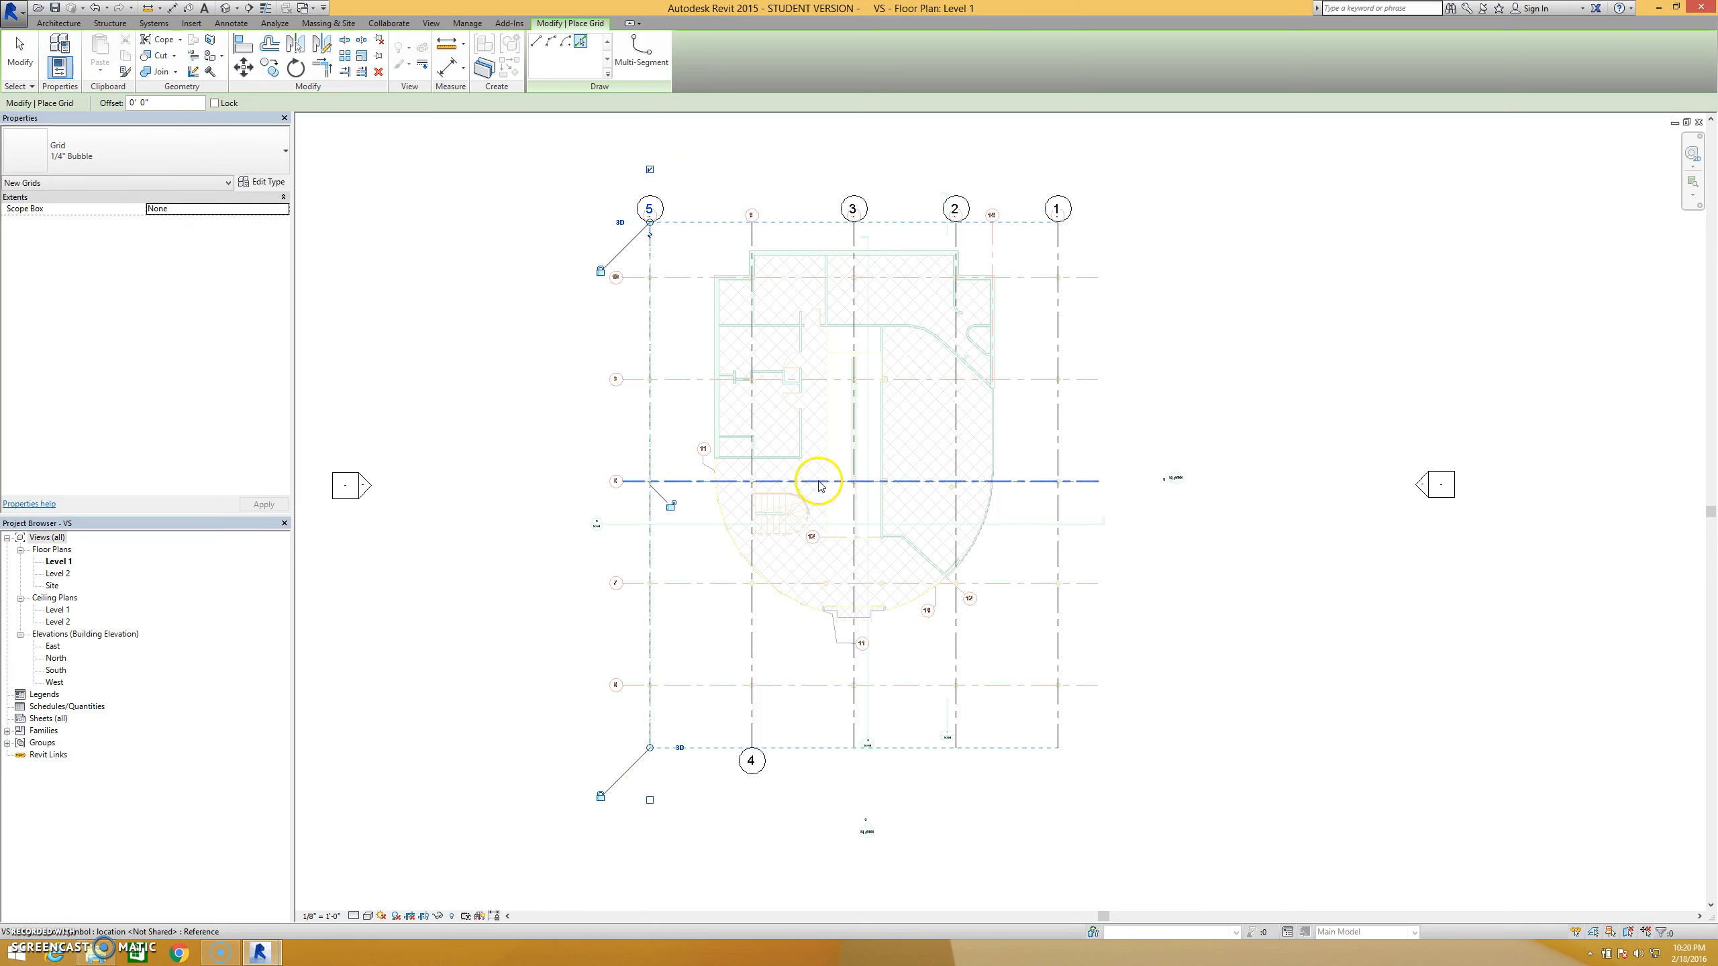
pyautogui.press('Escape')
pyautogui.press('Escape')
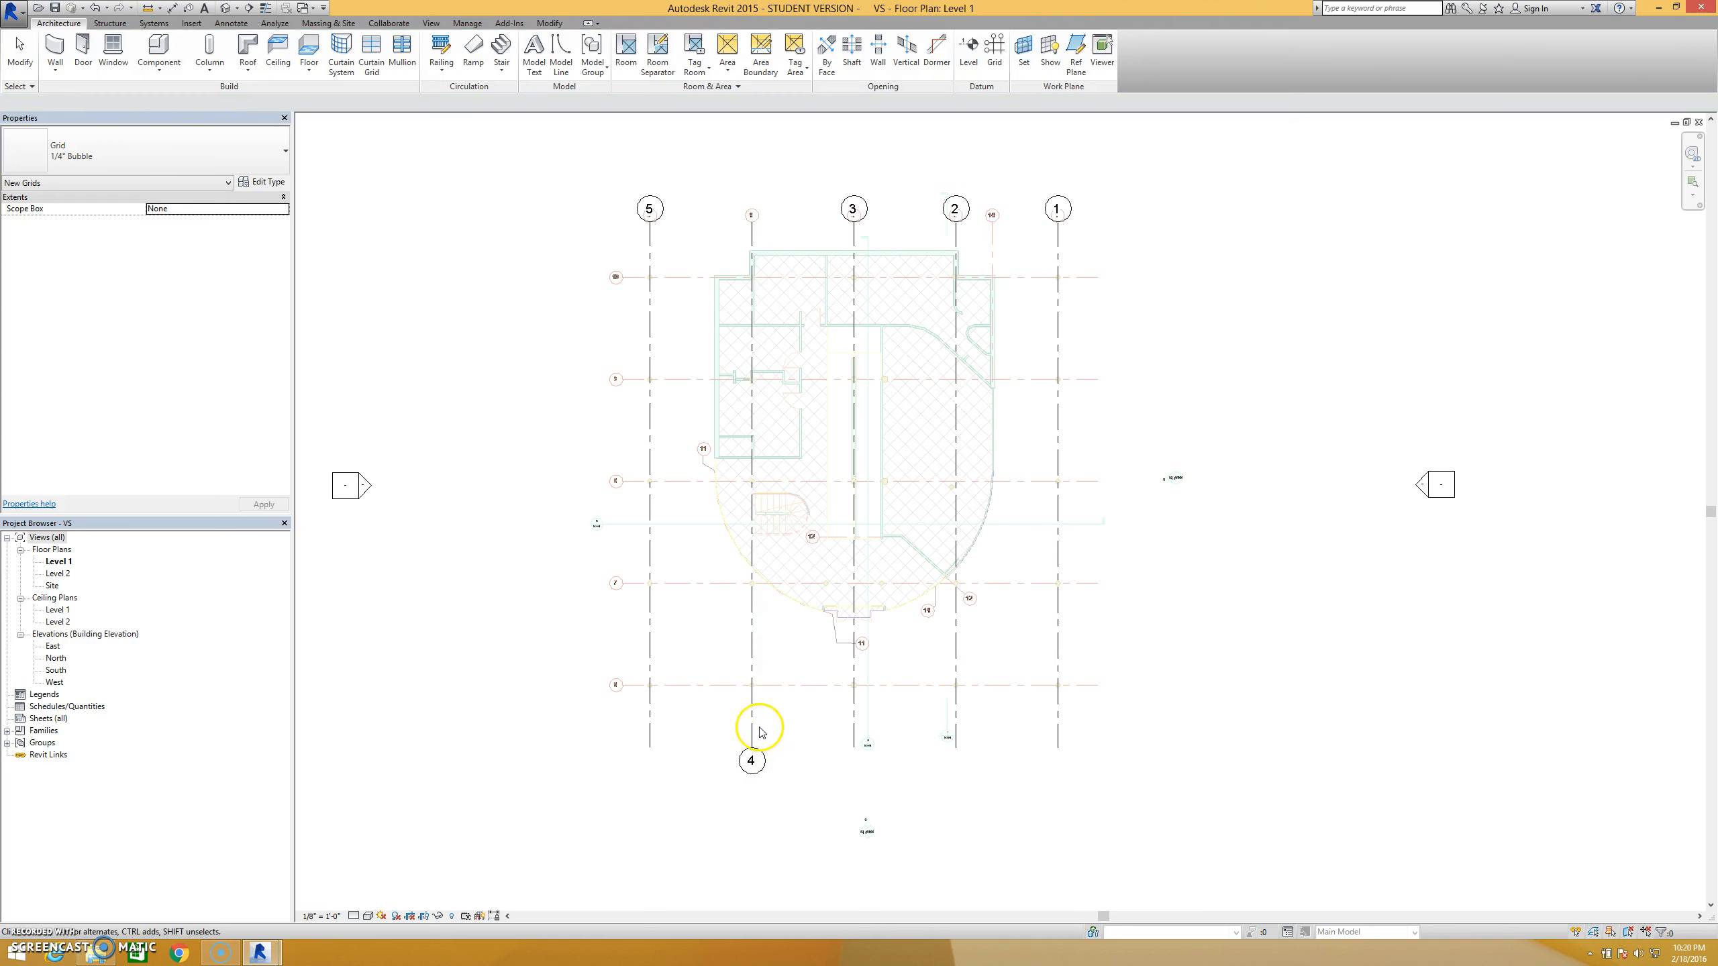
# Switch grid 4's bubble from its lower end to its upper end
pyautogui.click(752, 729)
pyautogui.click(753, 800)
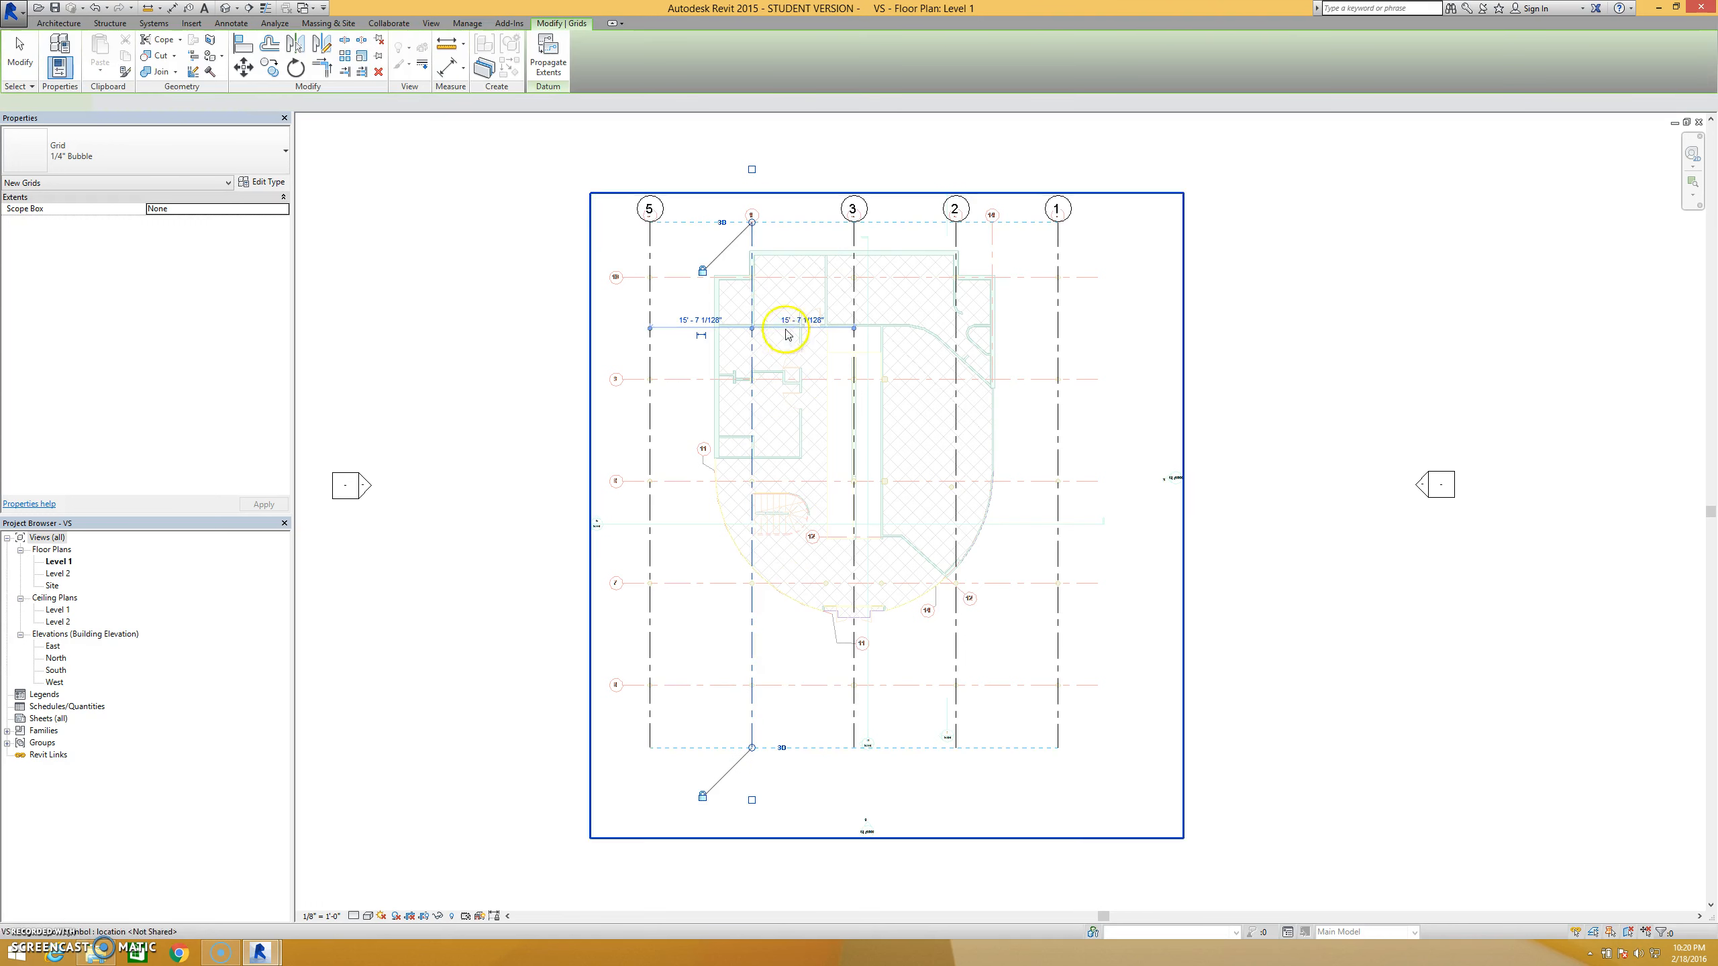
pyautogui.click(752, 171)
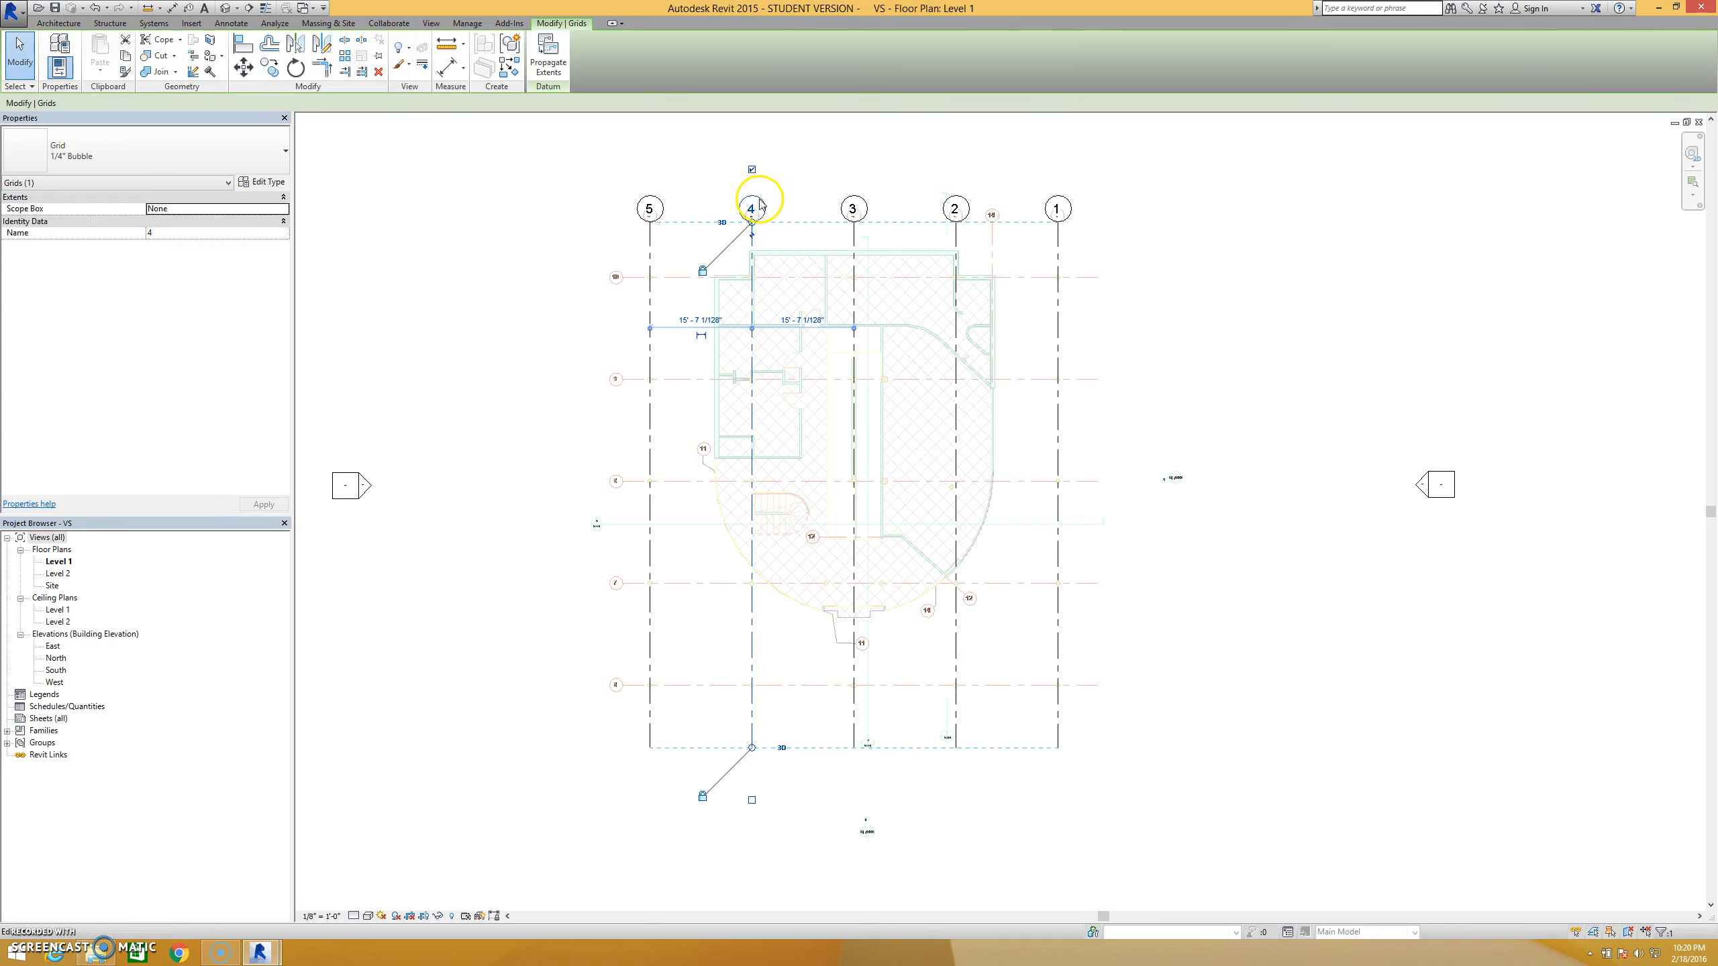
pyautogui.click(983, 181)
# Examine the imported plan's line 14 between grids 2 and 1
pyautogui.scroll(3, 986, 186)
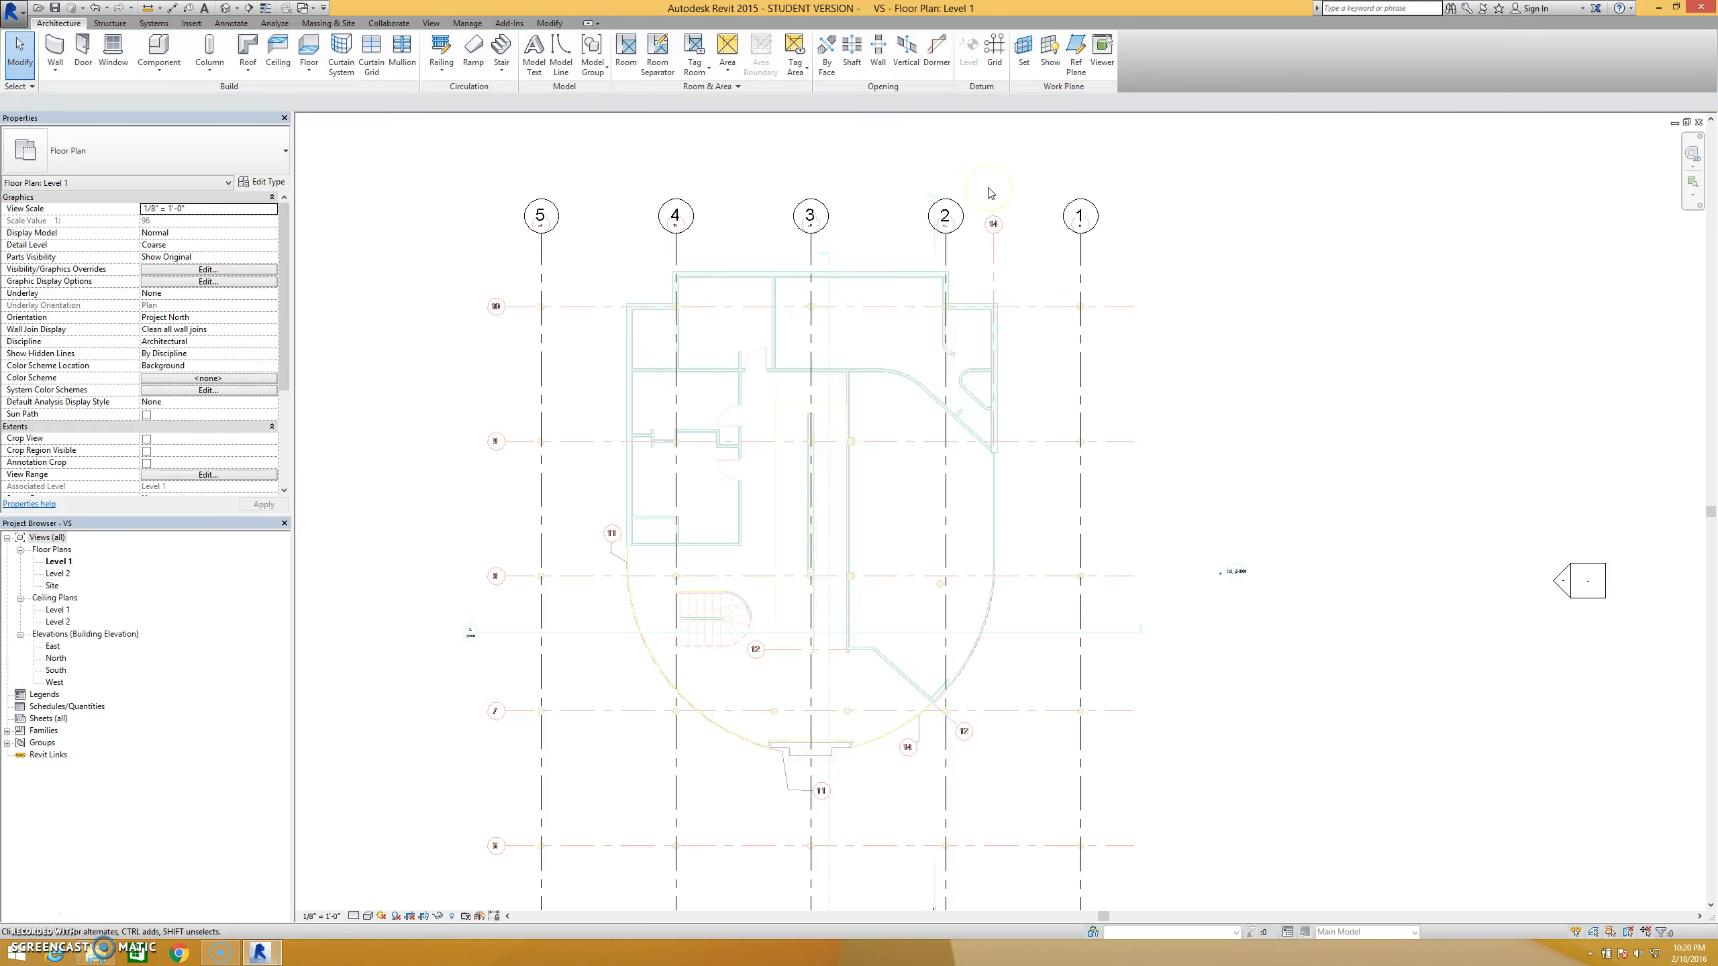
pyautogui.scroll(4, 1005, 261)
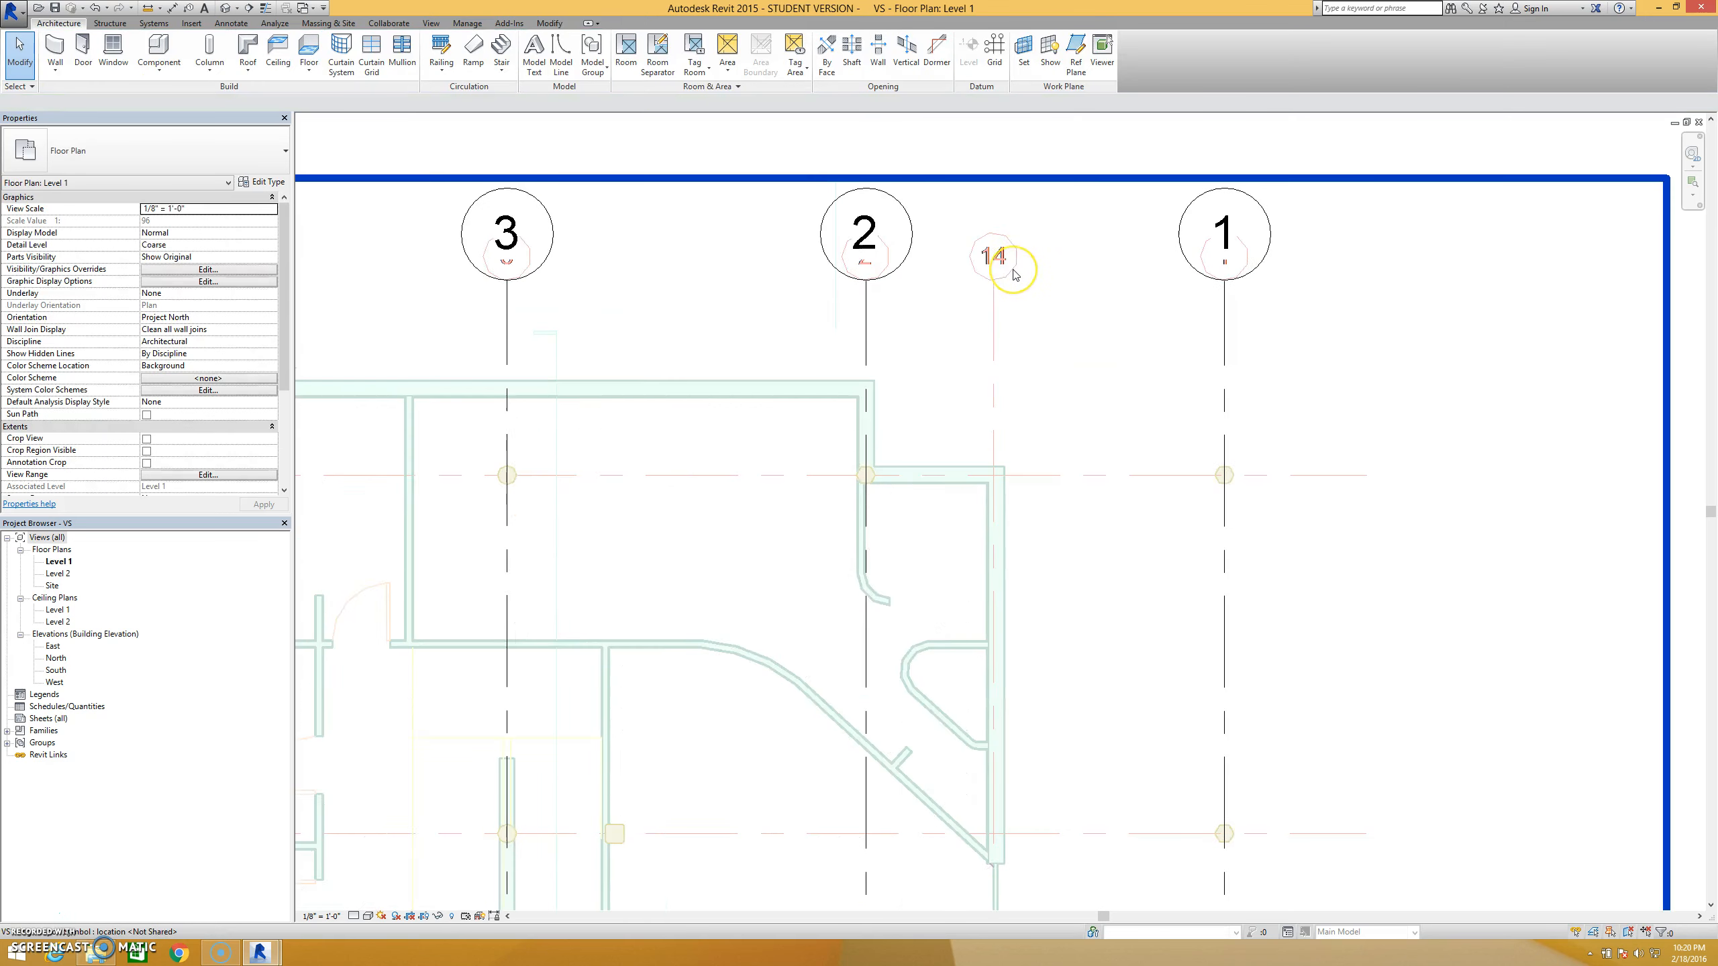
pyautogui.scroll(-3, 1014, 274)
pyautogui.scroll(-2, 1014, 274)
pyautogui.scroll(-1, 1015, 274)
pyautogui.scroll(-1, 1014, 273)
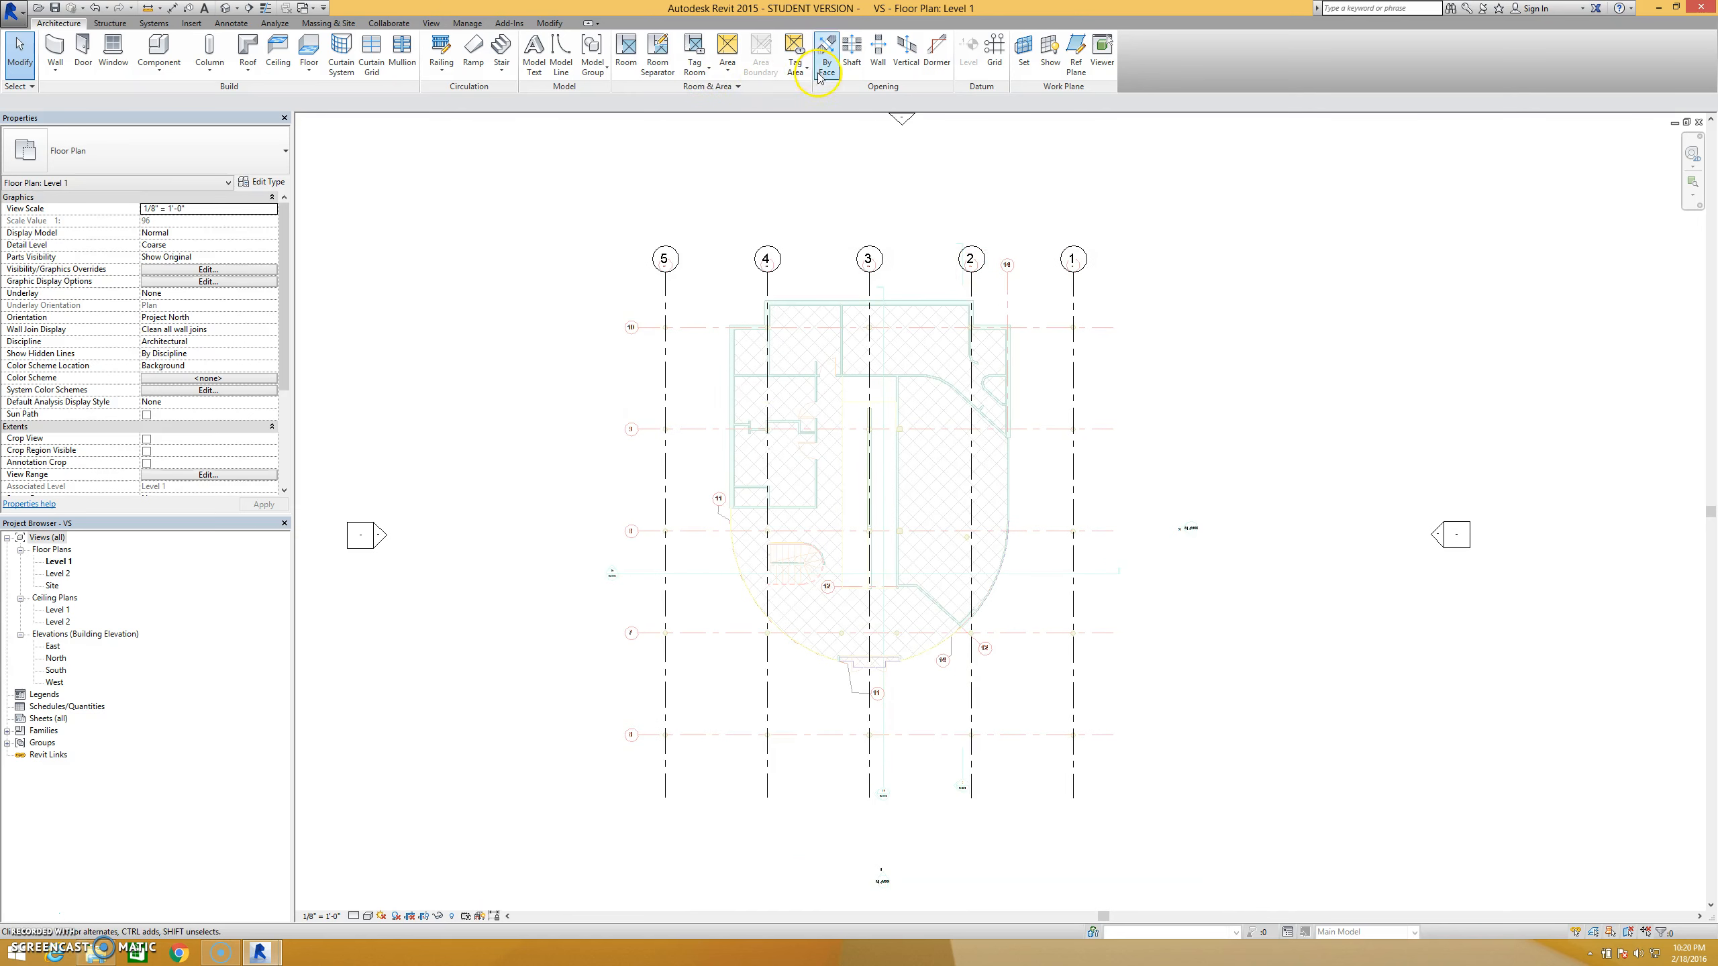
# Draw a horizontal grid line from left to right over the imported plan's lowest horizontal gridline
pyautogui.click(994, 61)
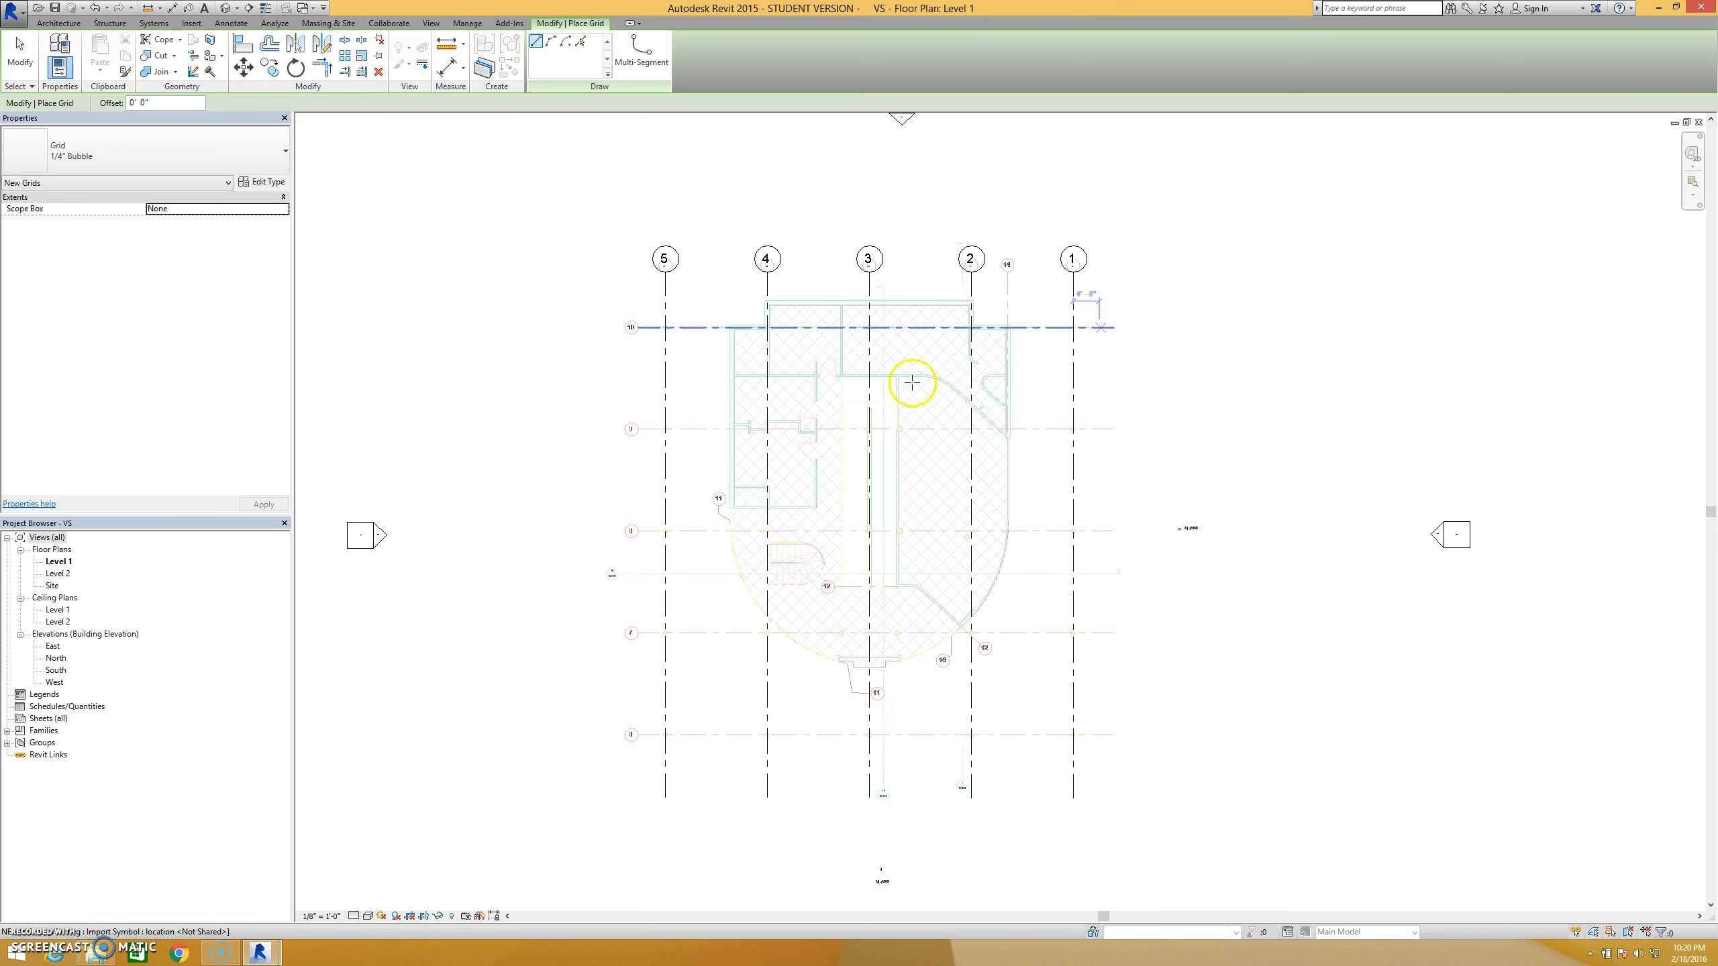
pyautogui.scroll(5, 649, 746)
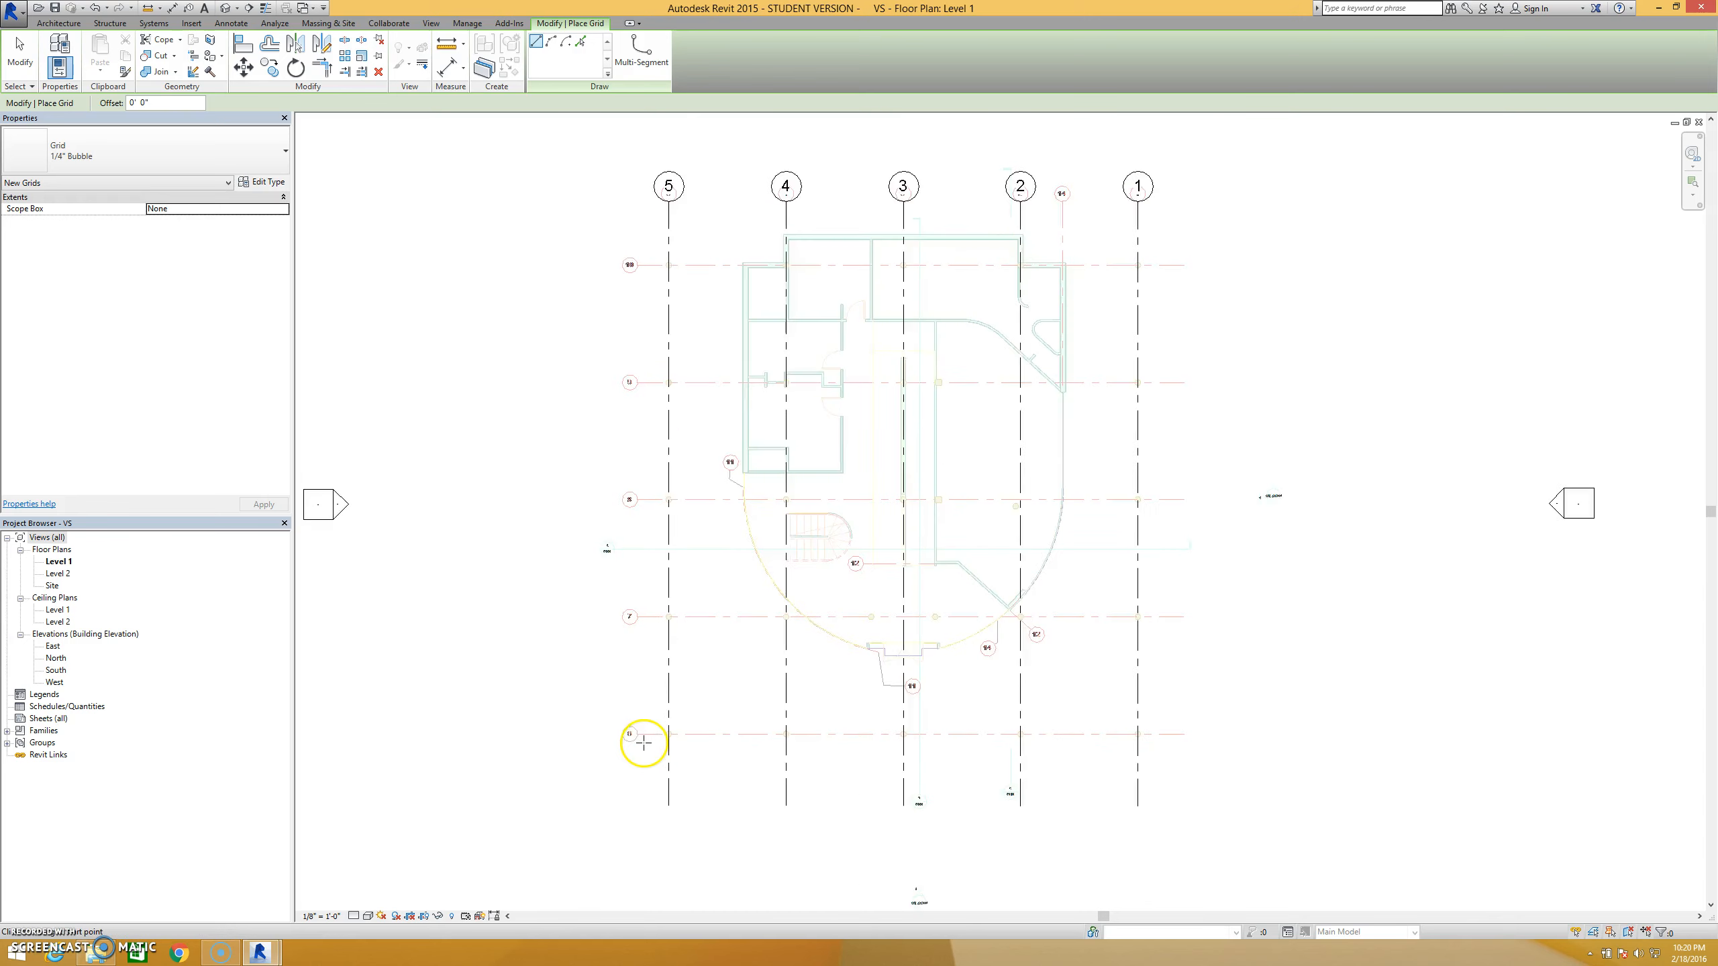
pyautogui.scroll(-5, 645, 747)
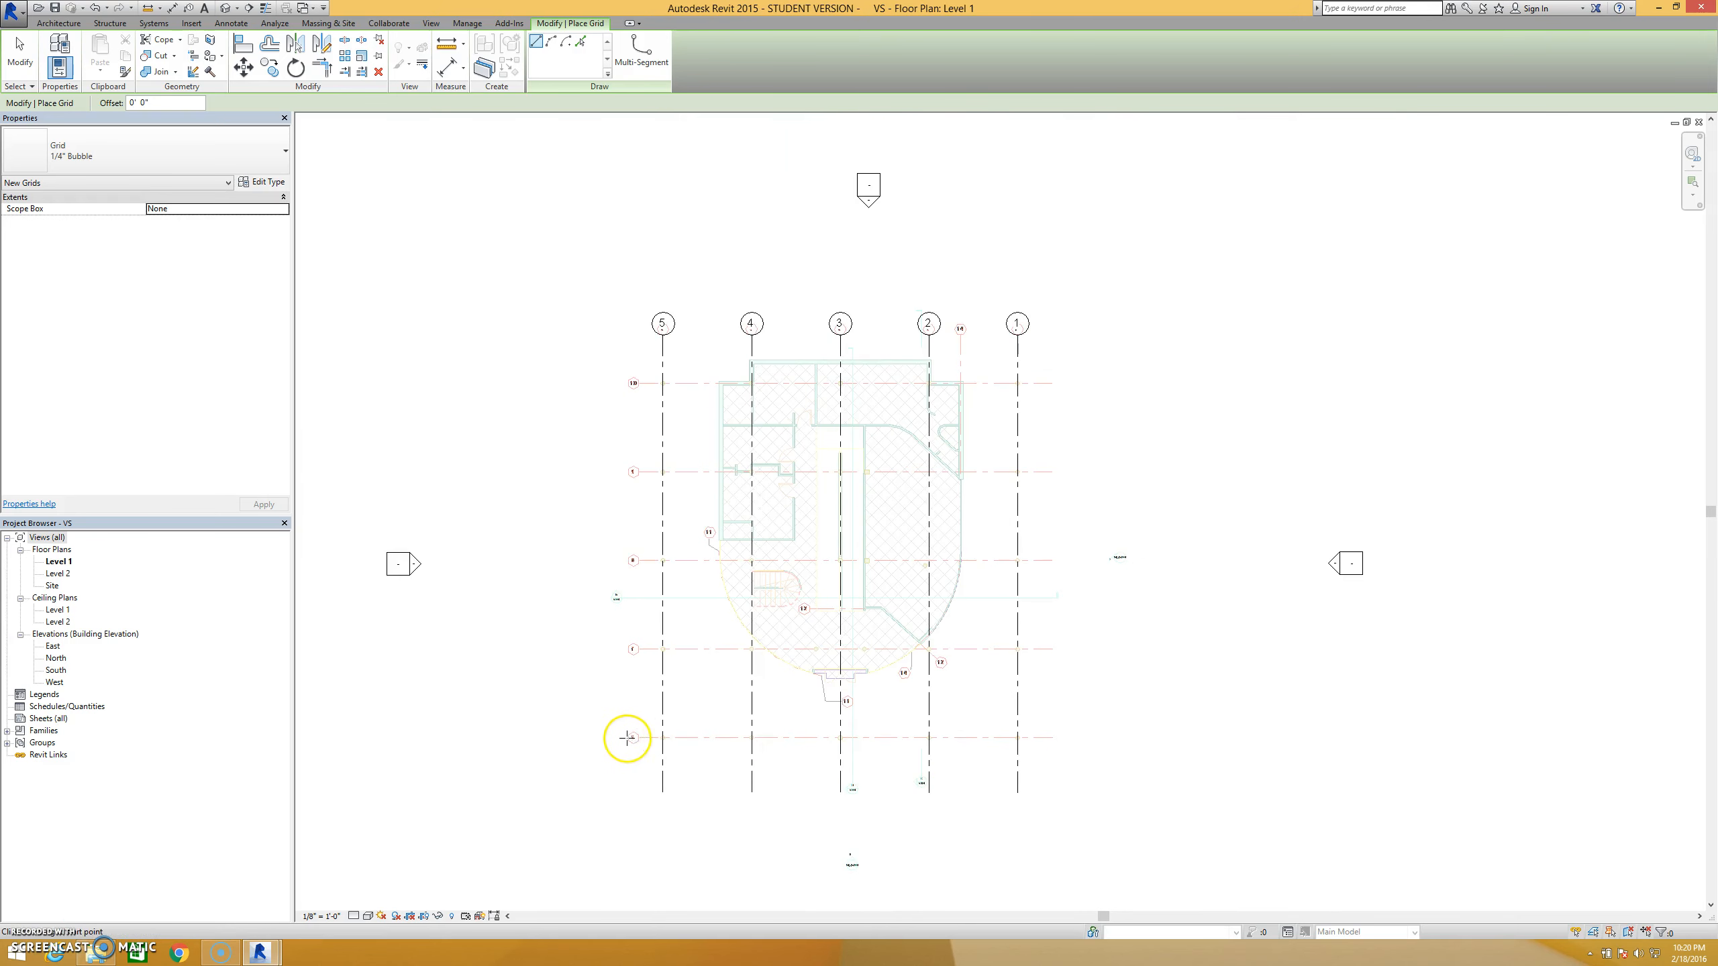
pyautogui.click(626, 738)
pyautogui.click(1049, 737)
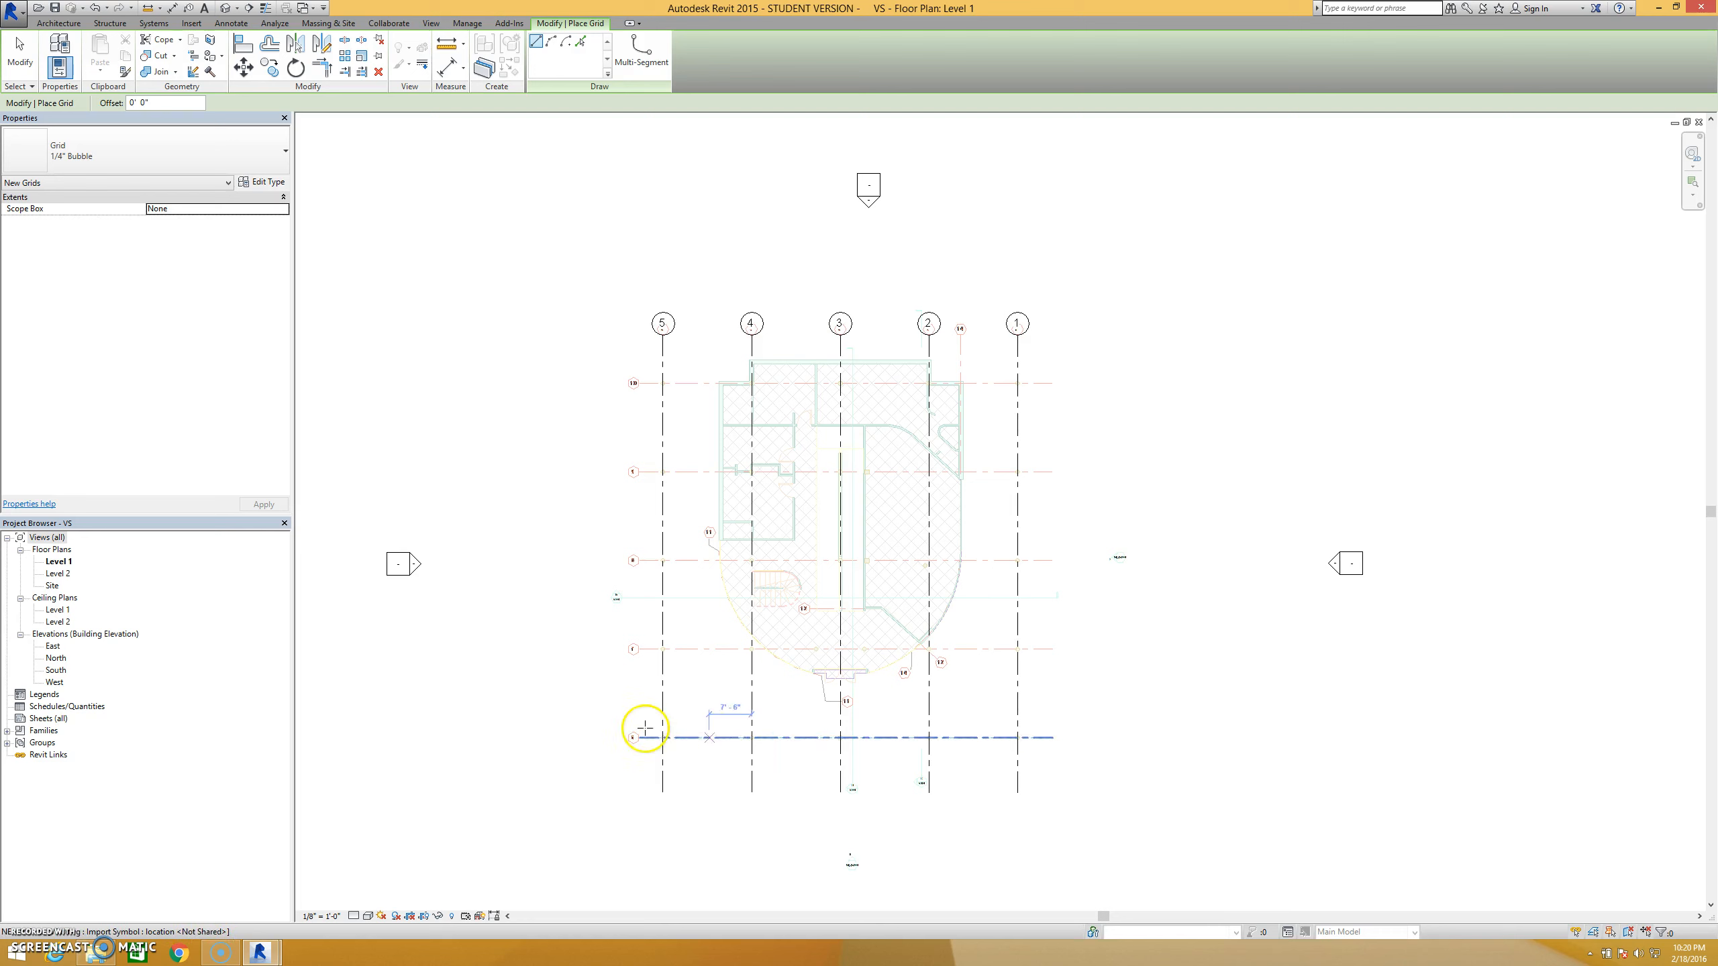
pyautogui.press('Escape')
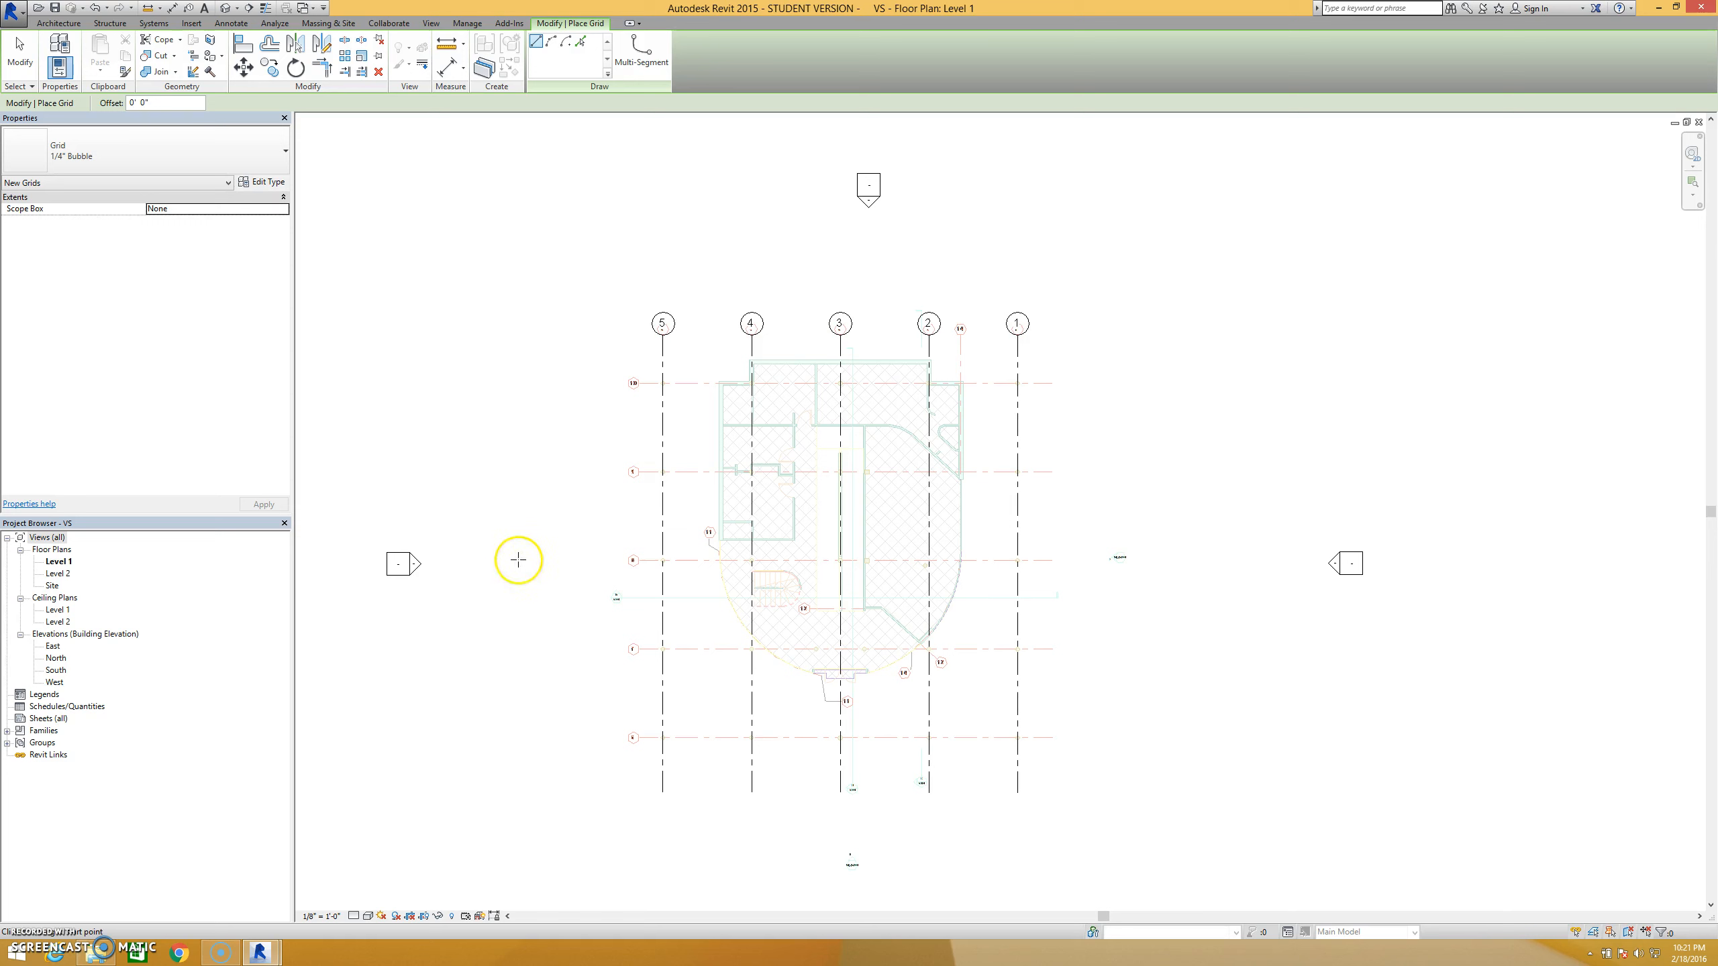
pyautogui.click(638, 737)
pyautogui.click(1062, 739)
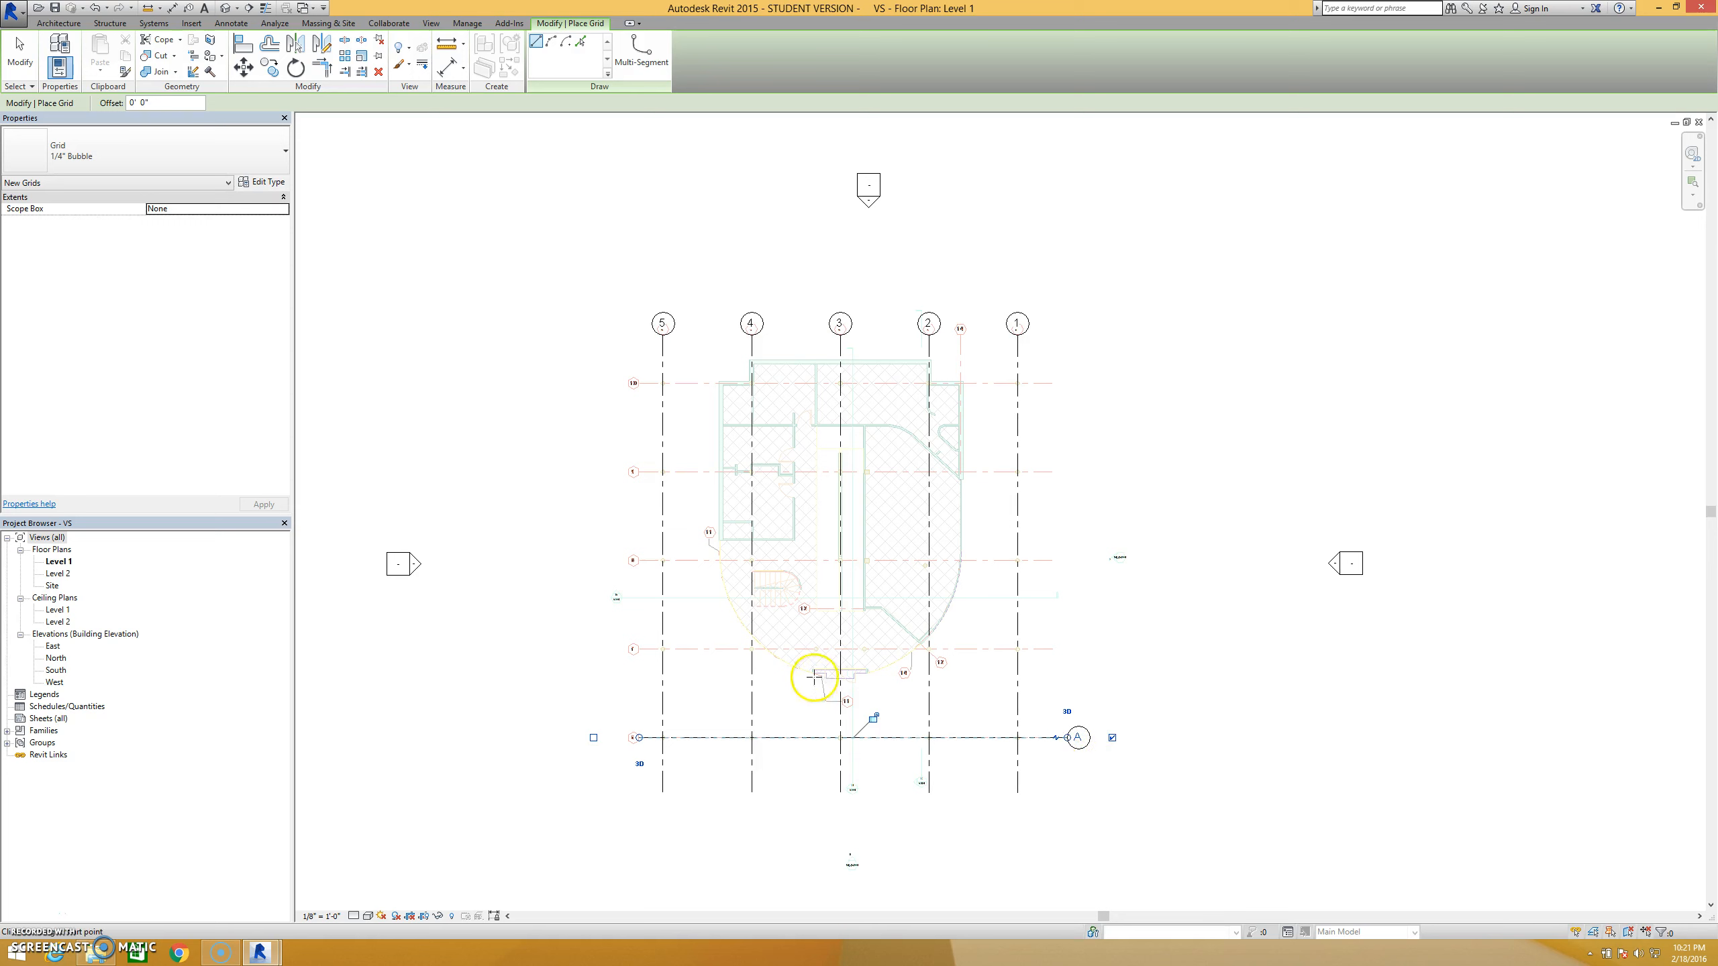
pyautogui.click(643, 649)
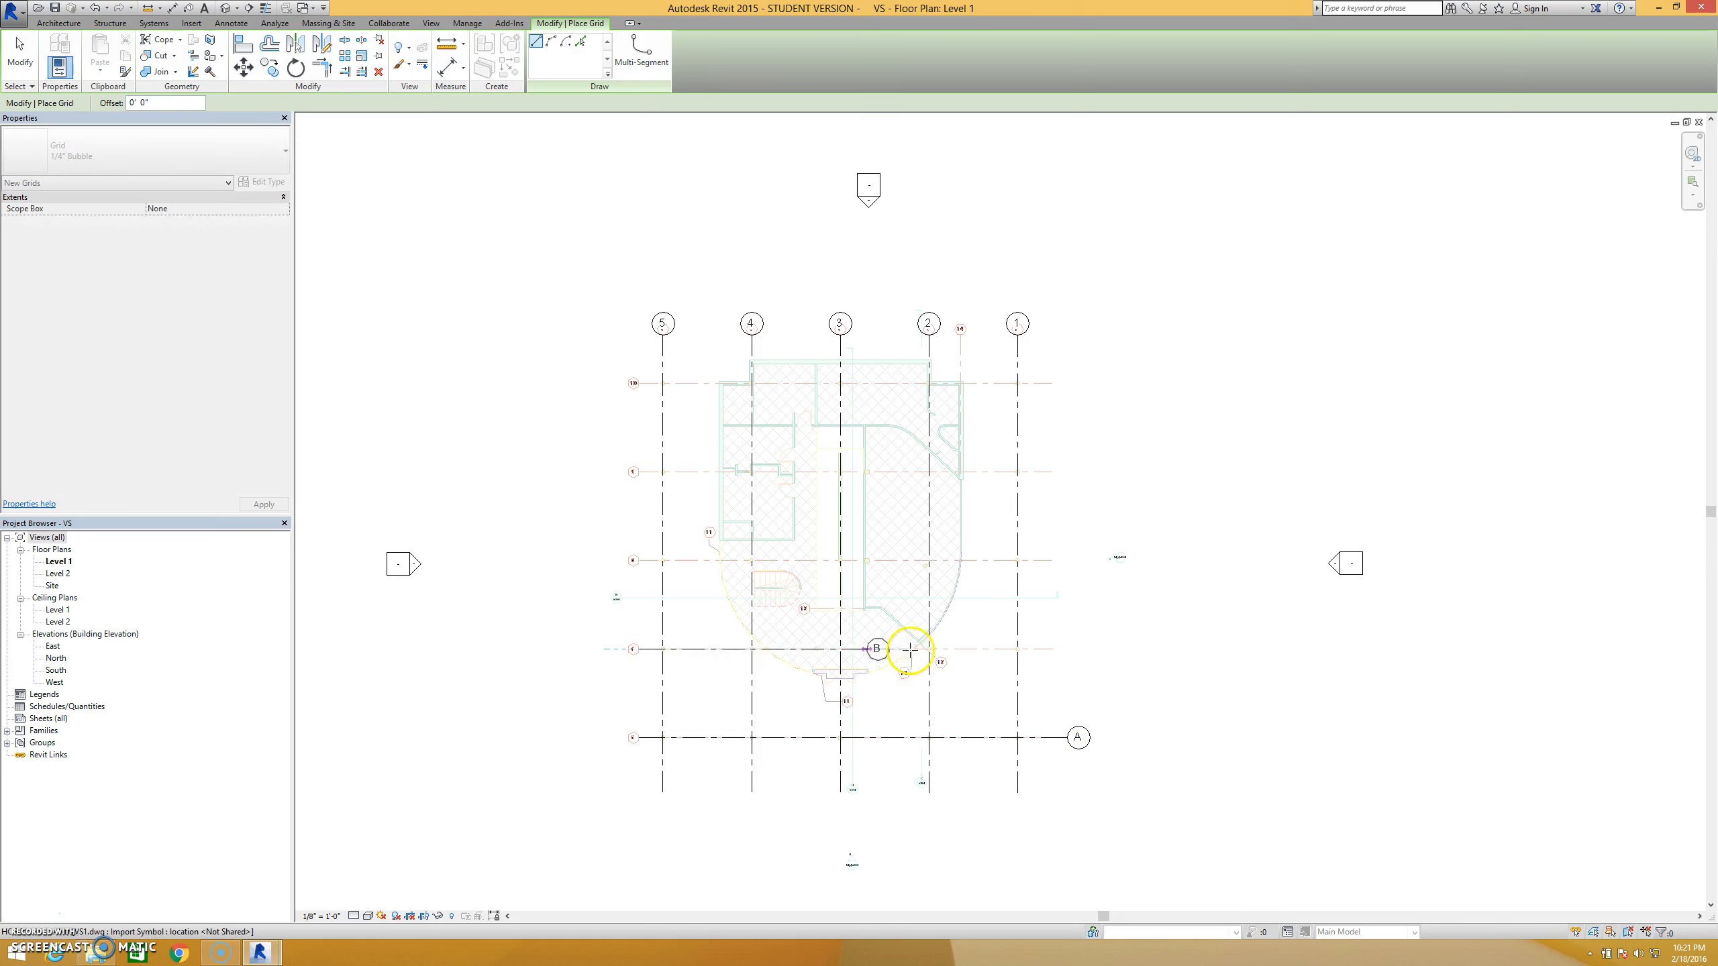
pyautogui.click(1068, 654)
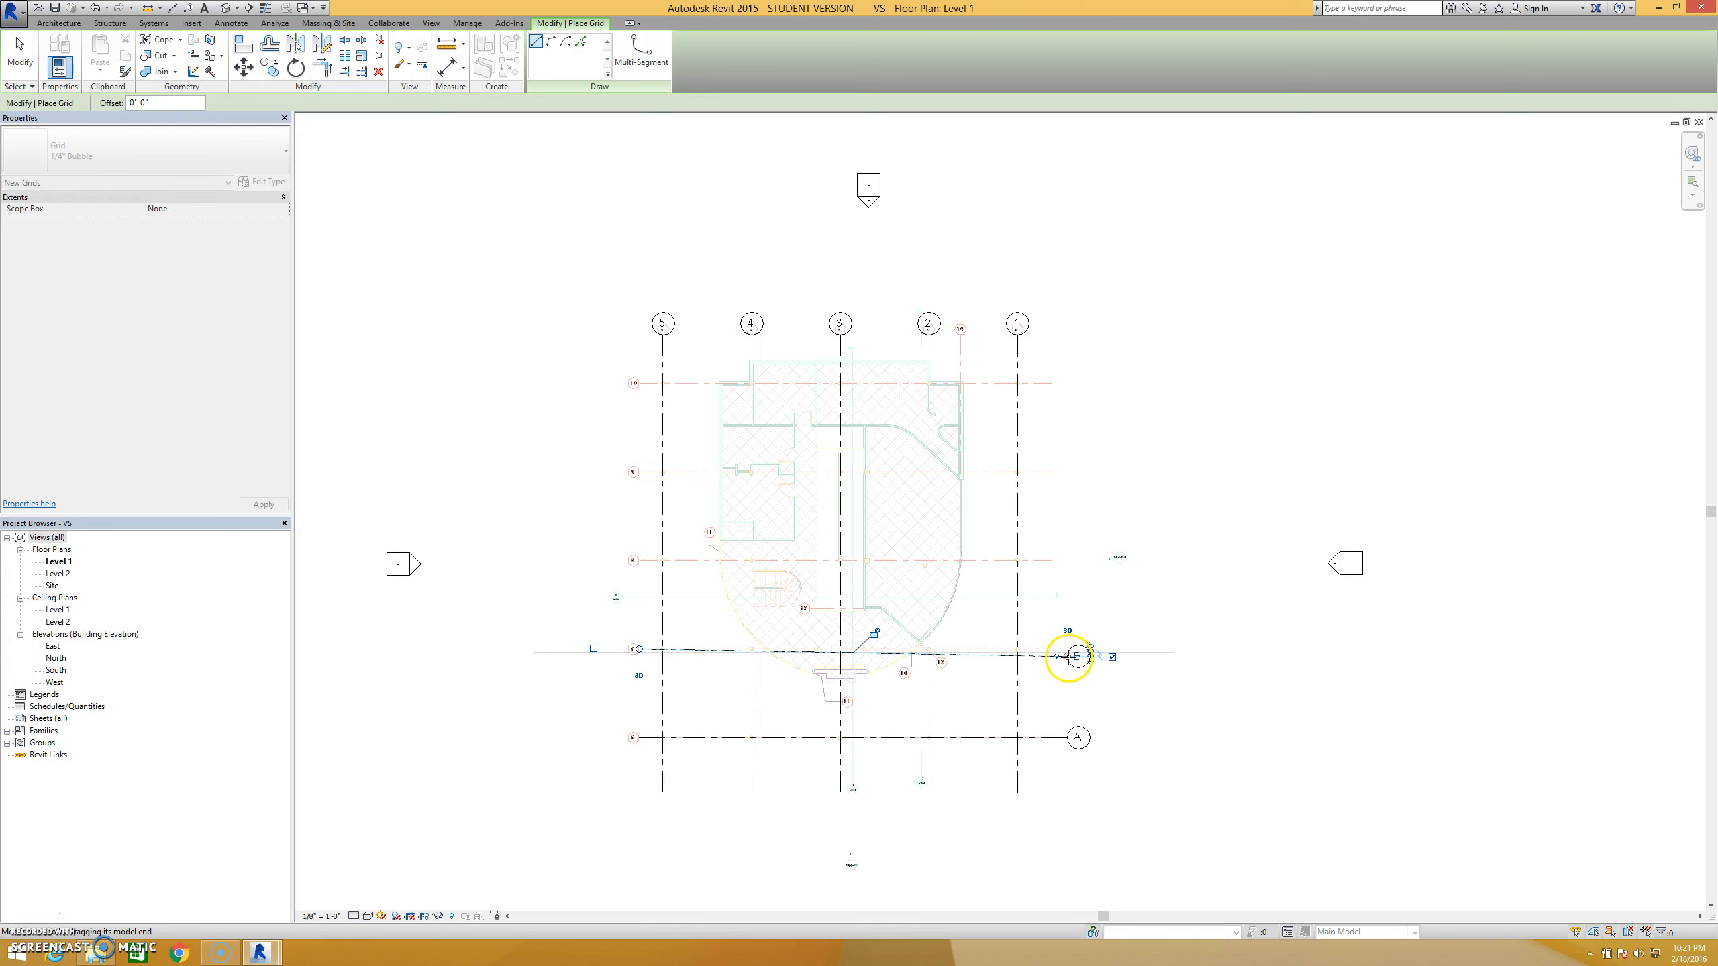
pyautogui.hotkey('ctrl', 'z')
# Draw horizontal grids B, C and D from left to right over the imported plan's gridlines above grid A, aligned with grid A's ends
pyautogui.click(640, 649)
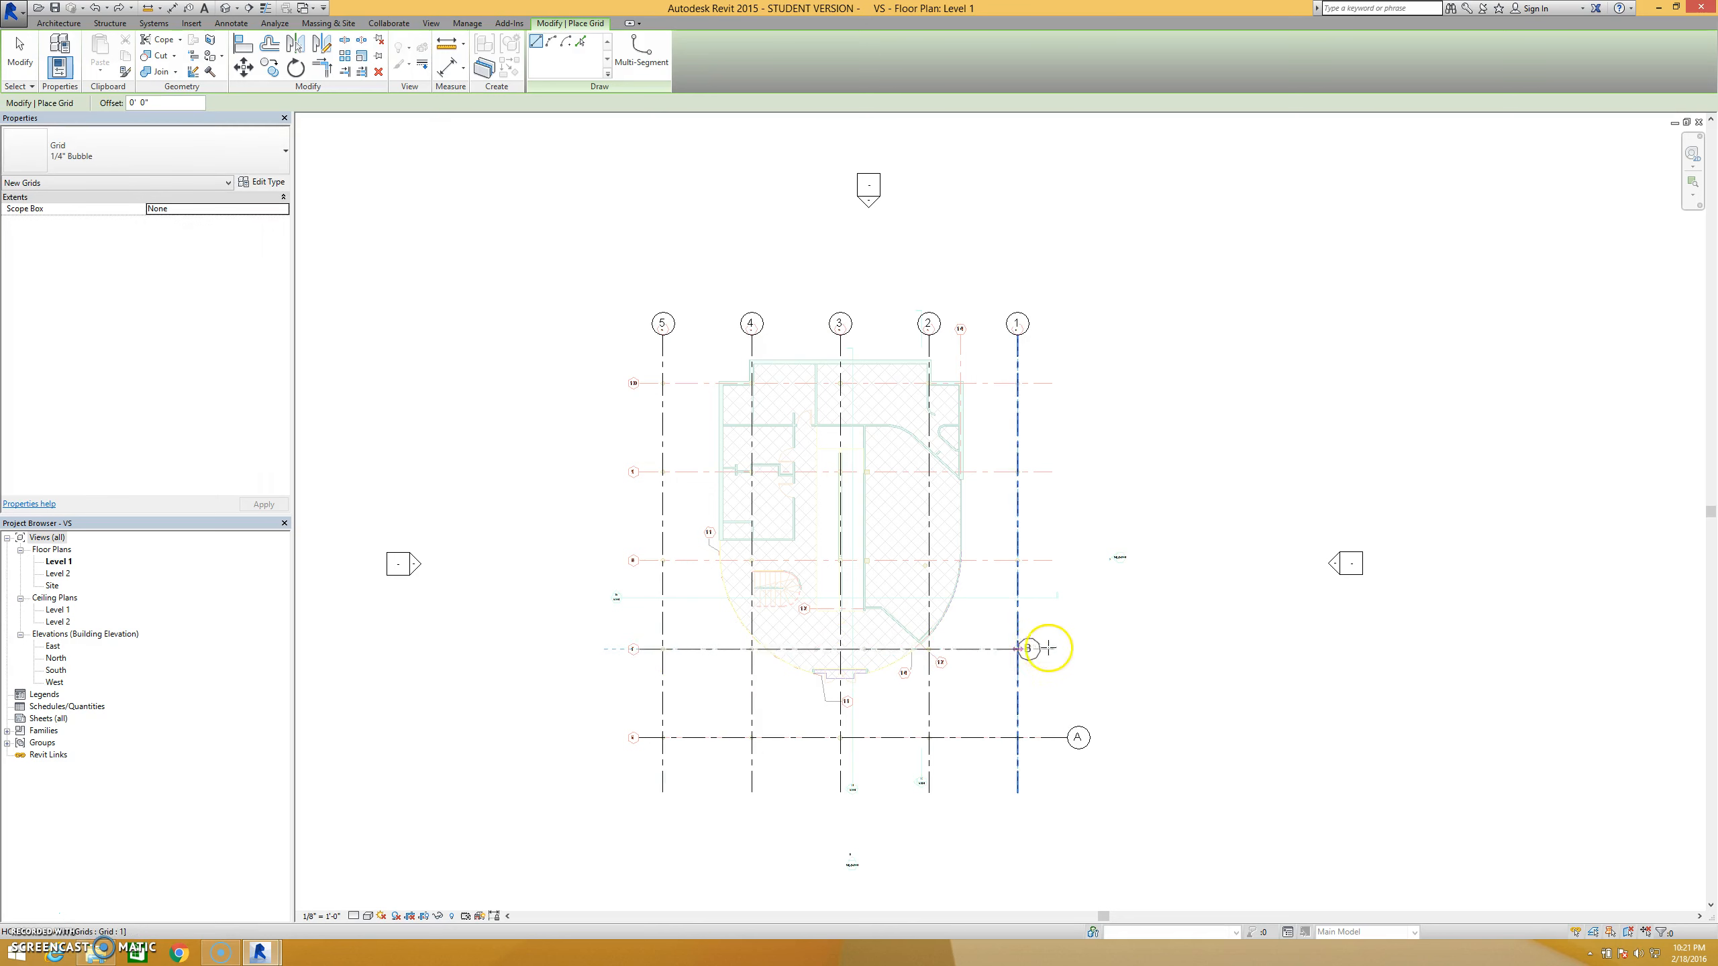
pyautogui.click(1069, 651)
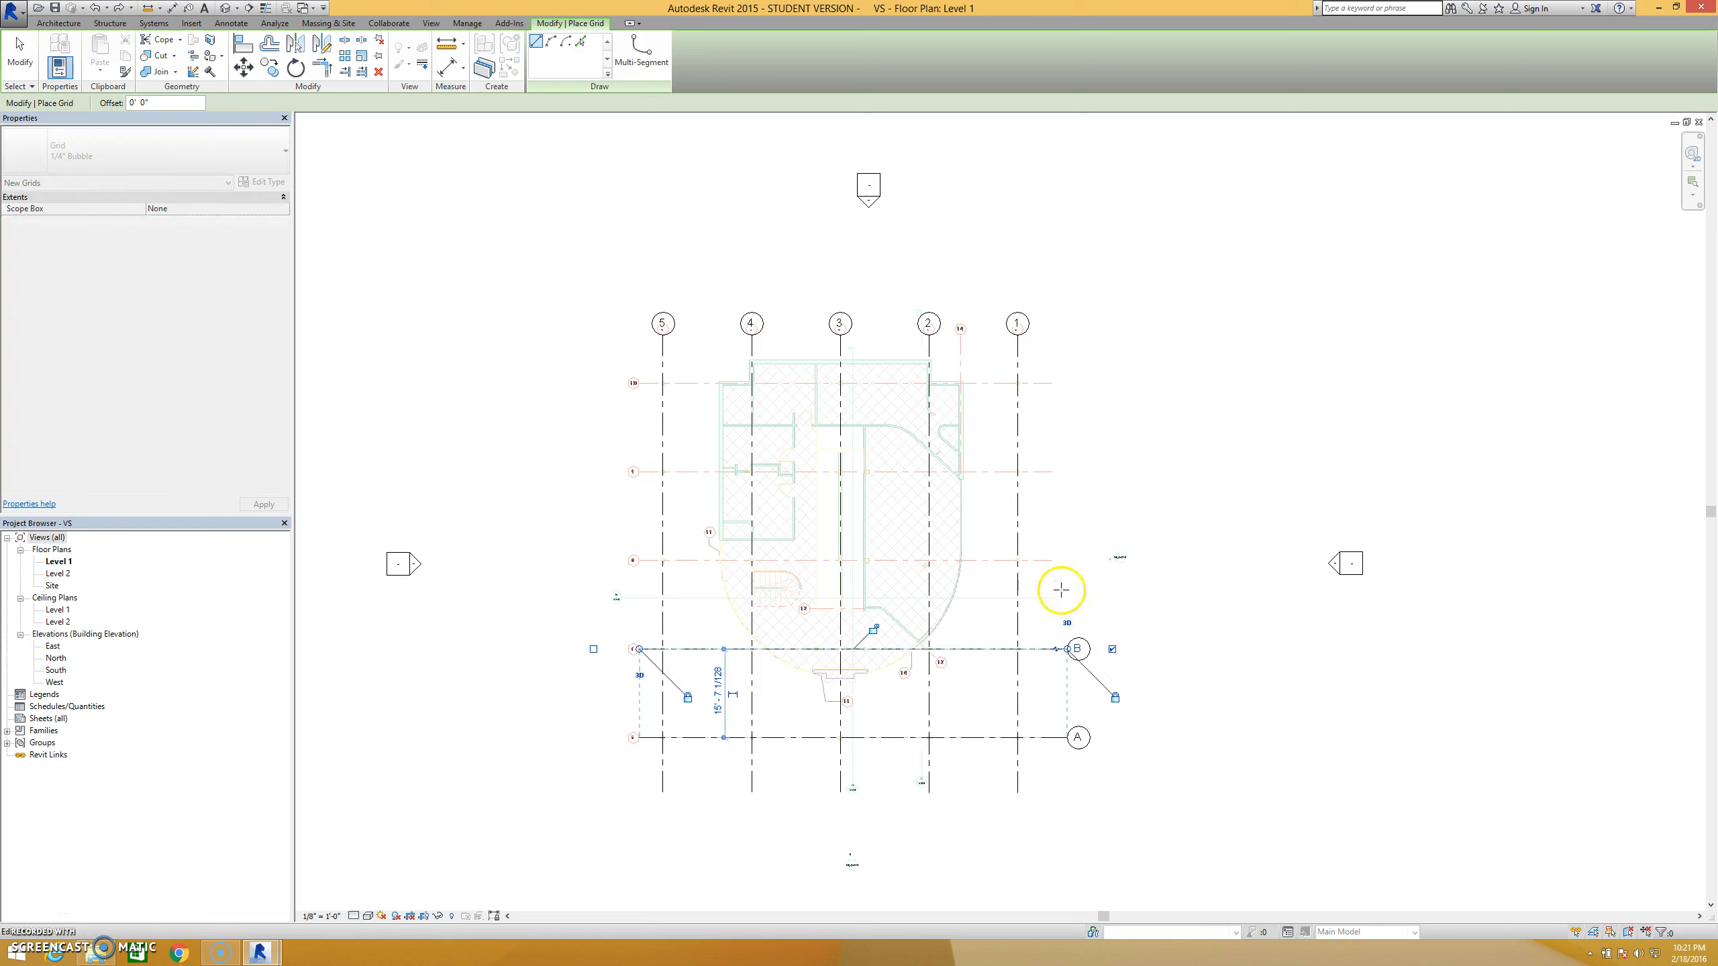
pyautogui.click(633, 560)
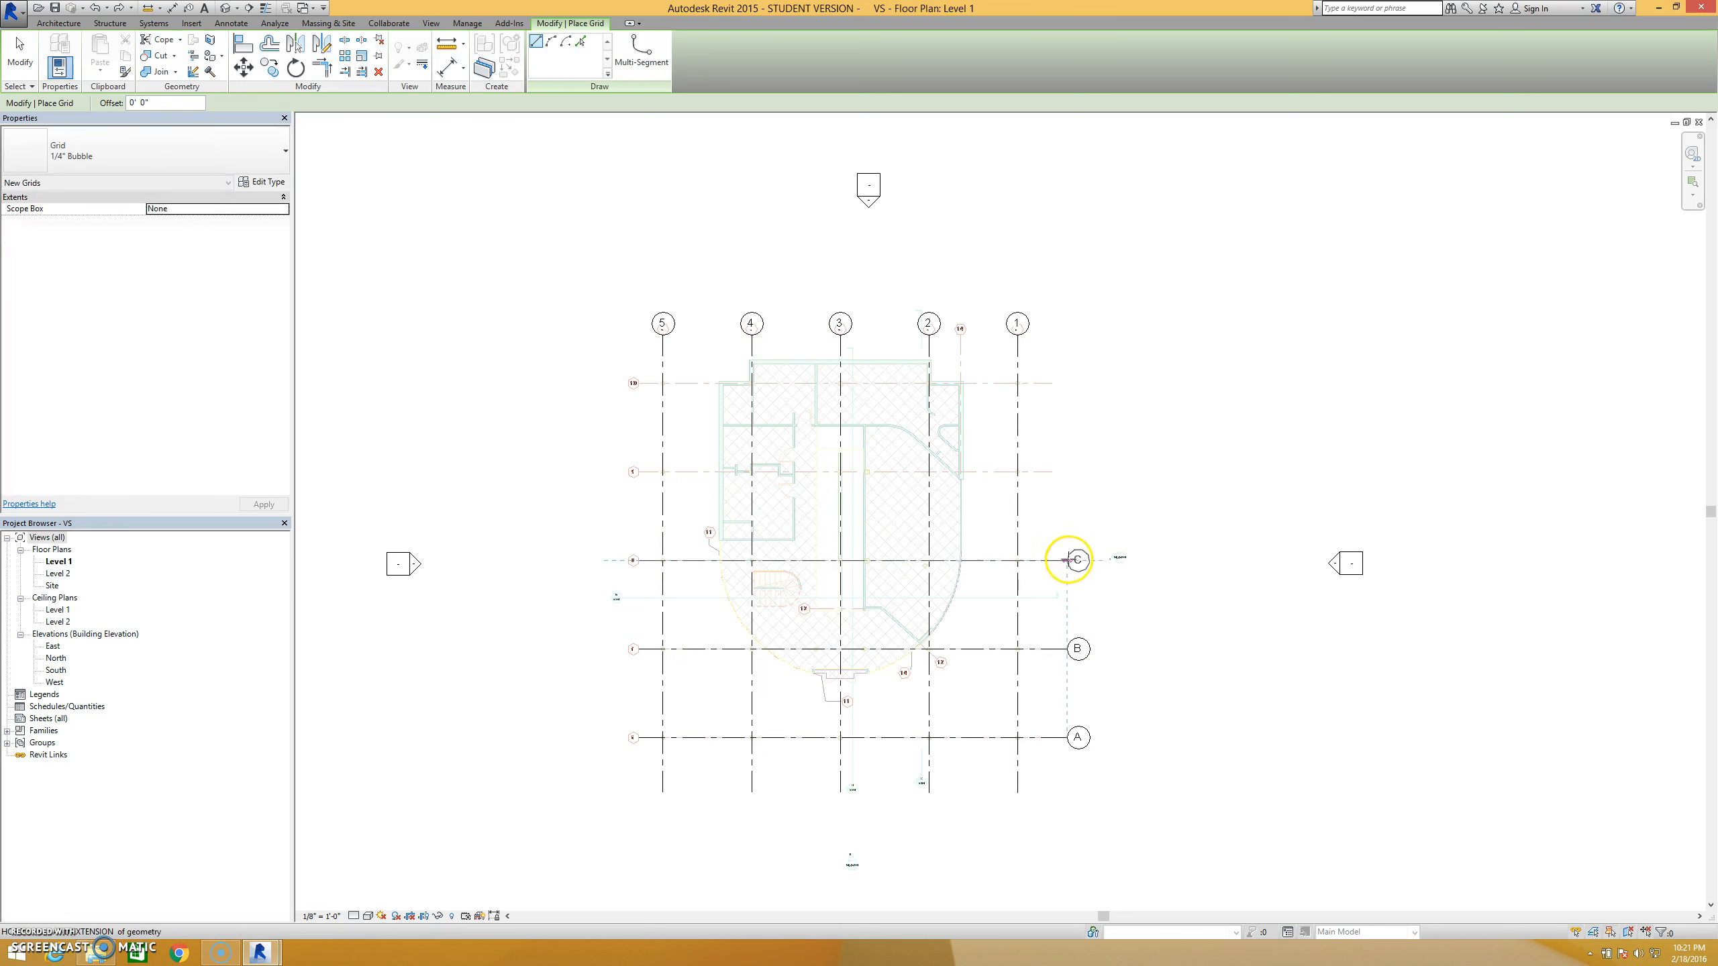
pyautogui.click(1071, 560)
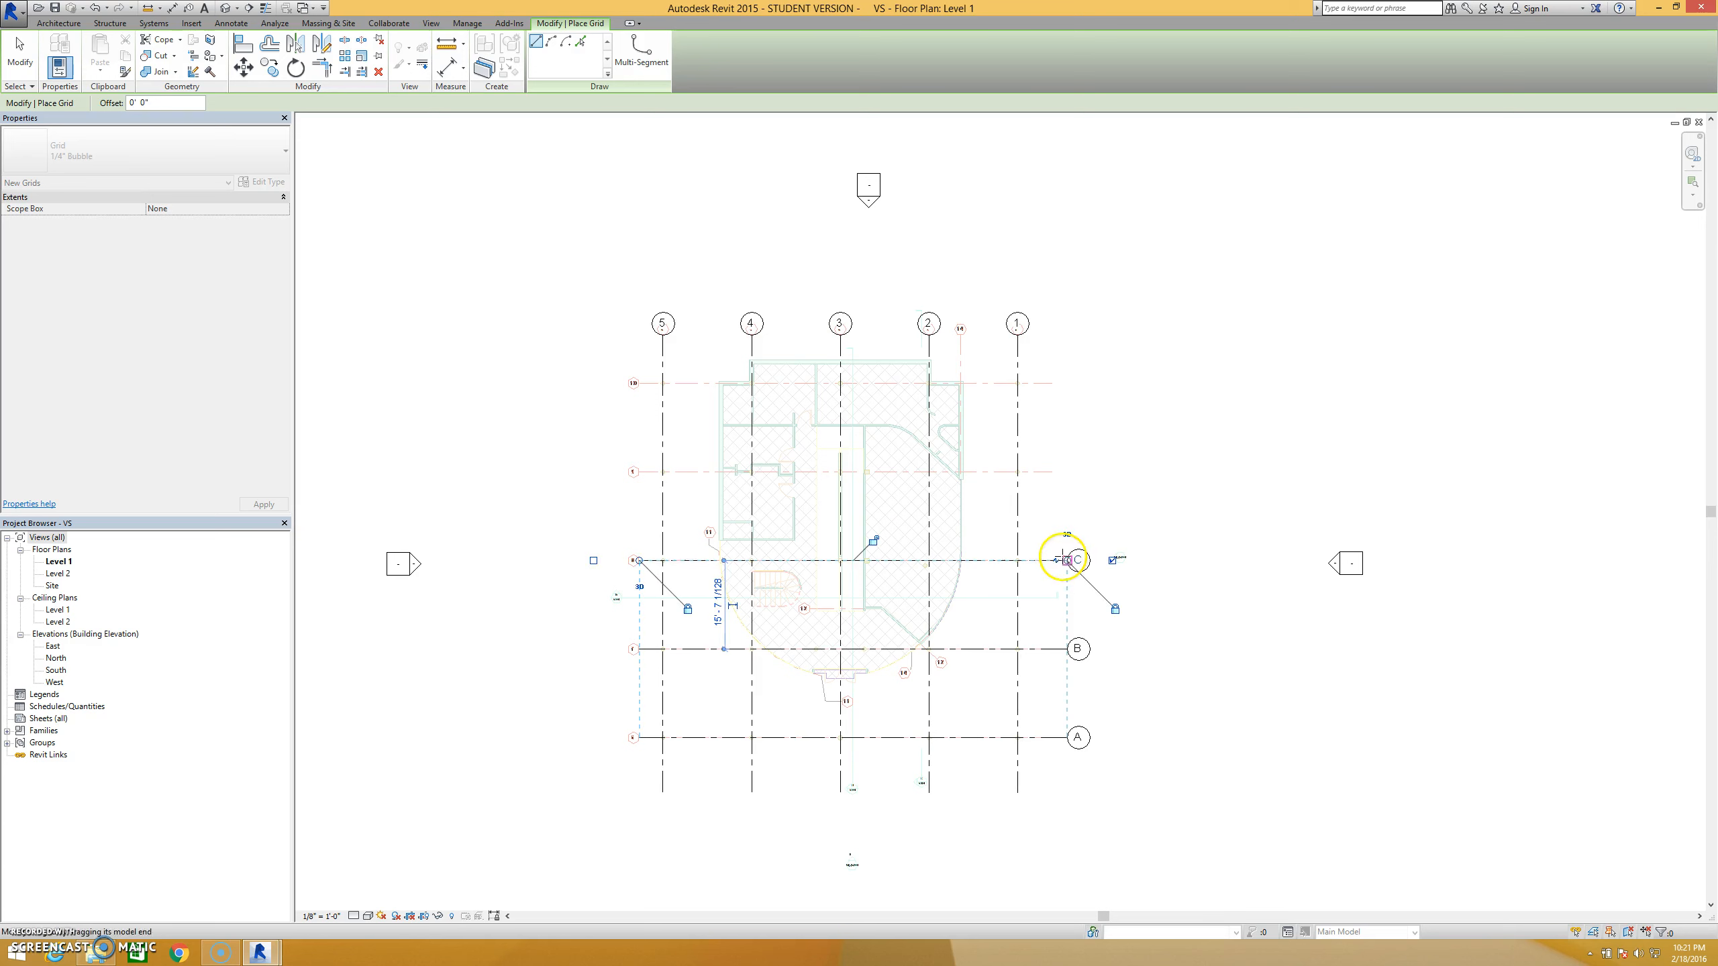
pyautogui.click(677, 472)
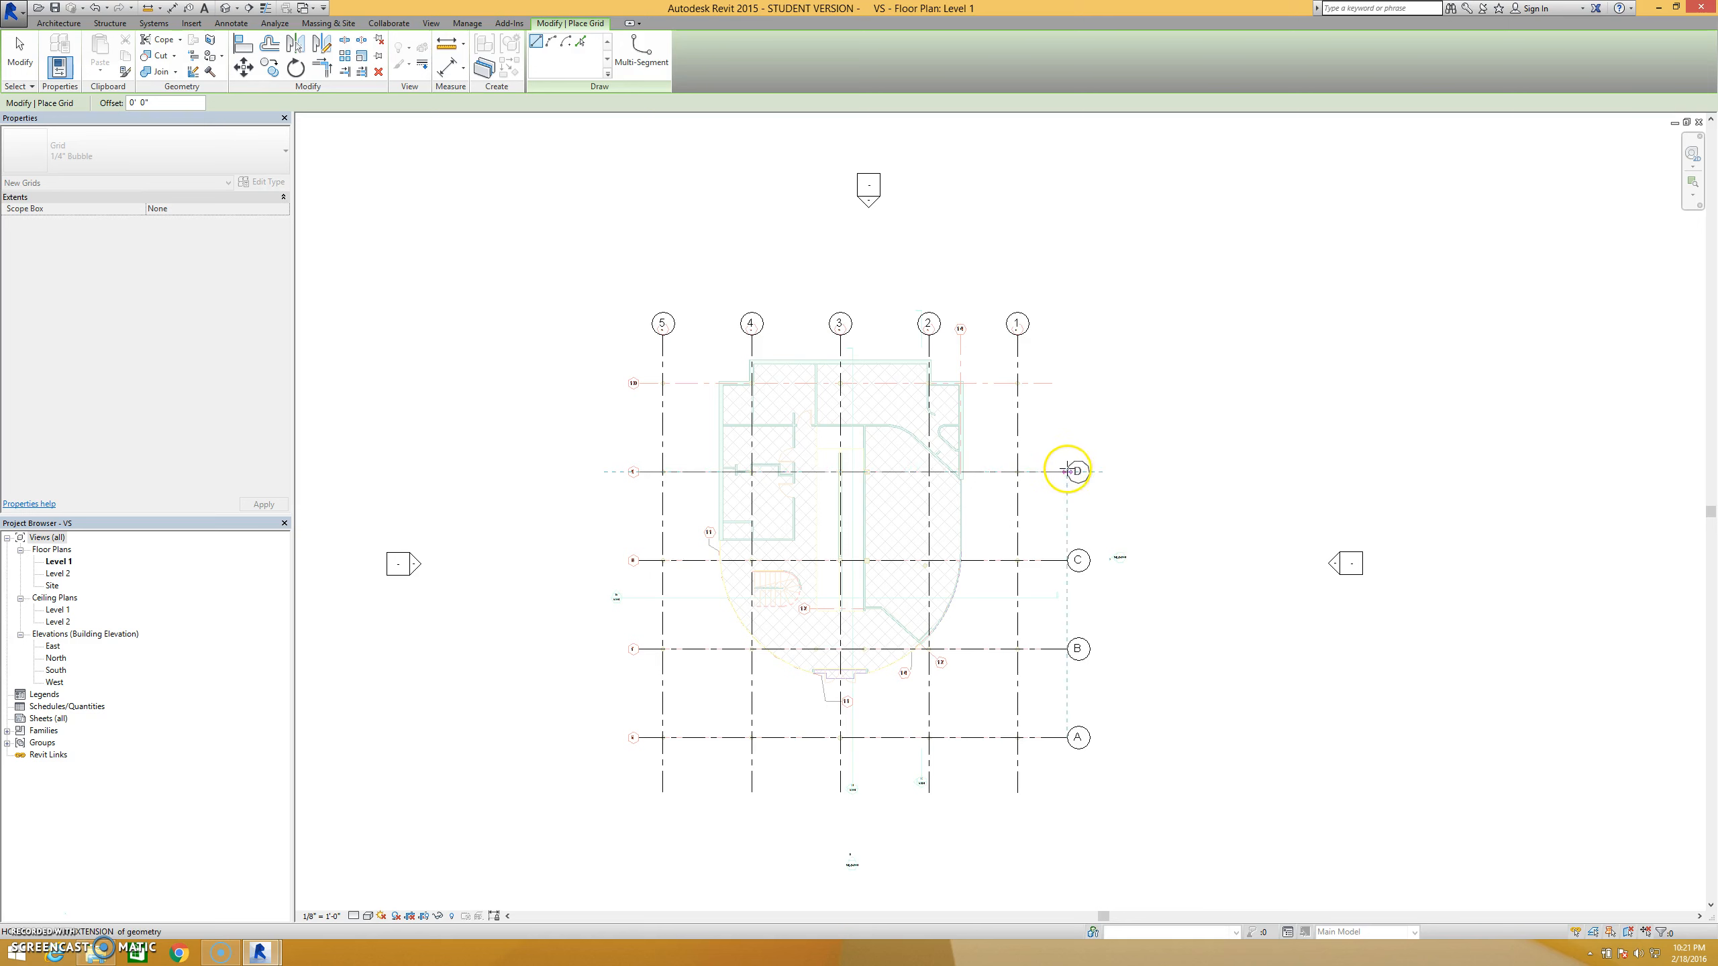
pyautogui.click(1066, 472)
# Draw grid E over the imported plan's uppermost horizontal gridline and switch its bubble end to 2D extents
pyautogui.click(892, 383)
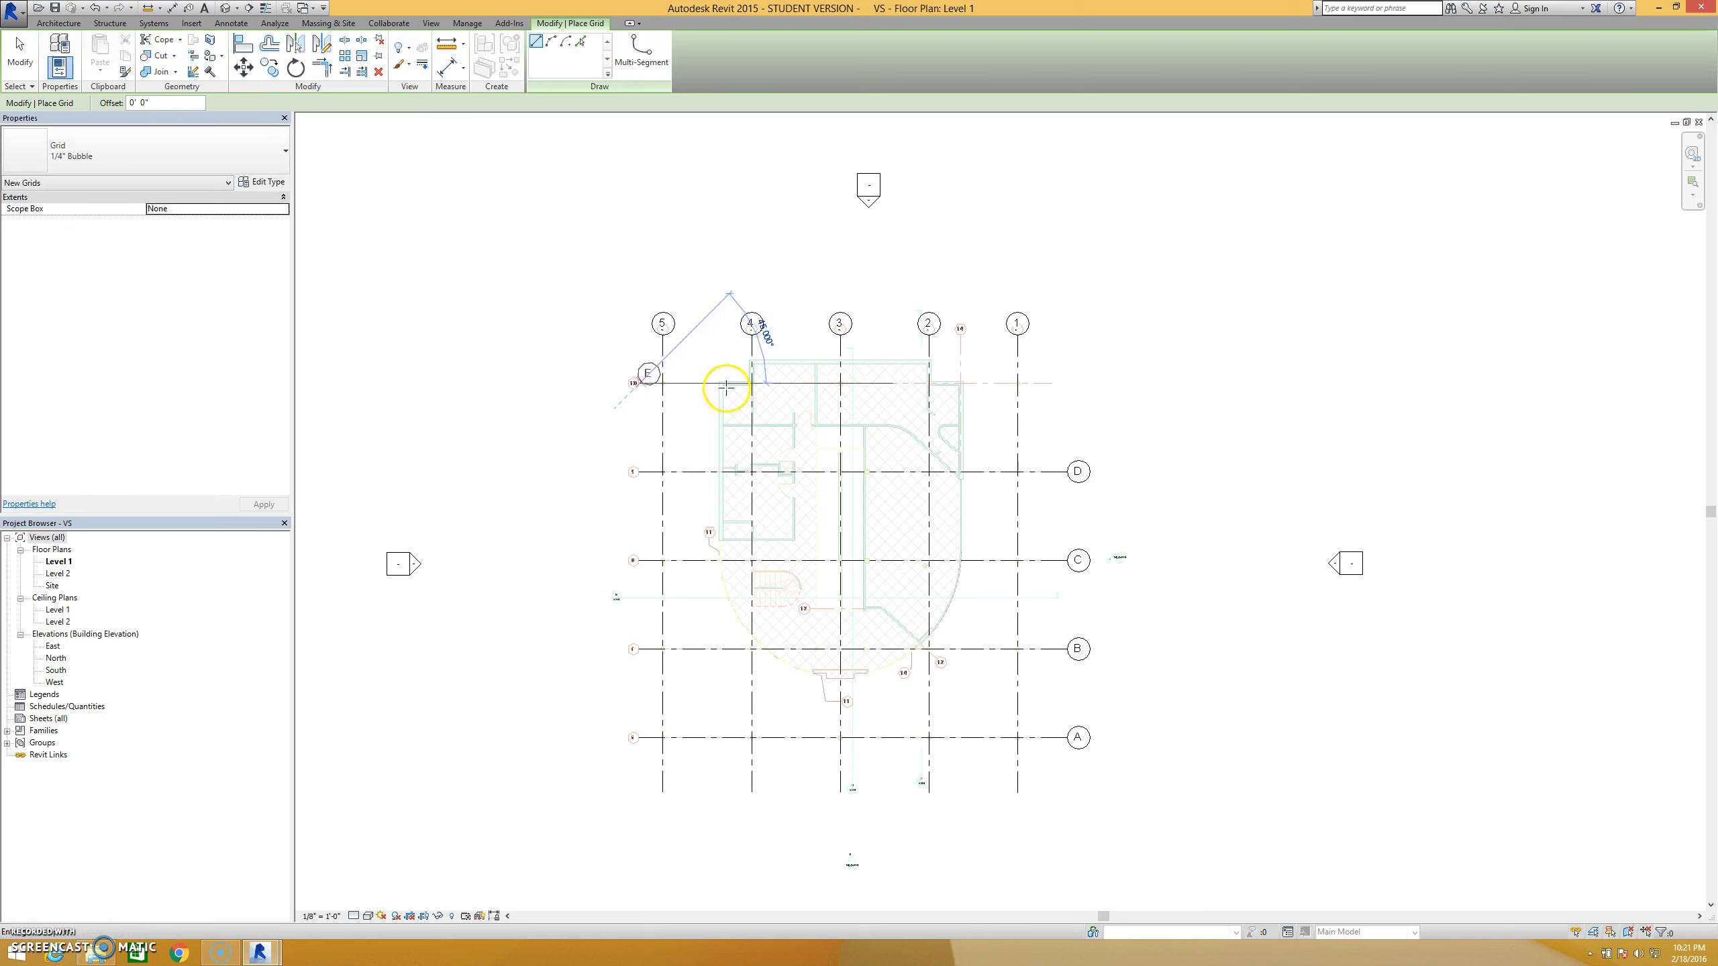
pyautogui.click(1067, 383)
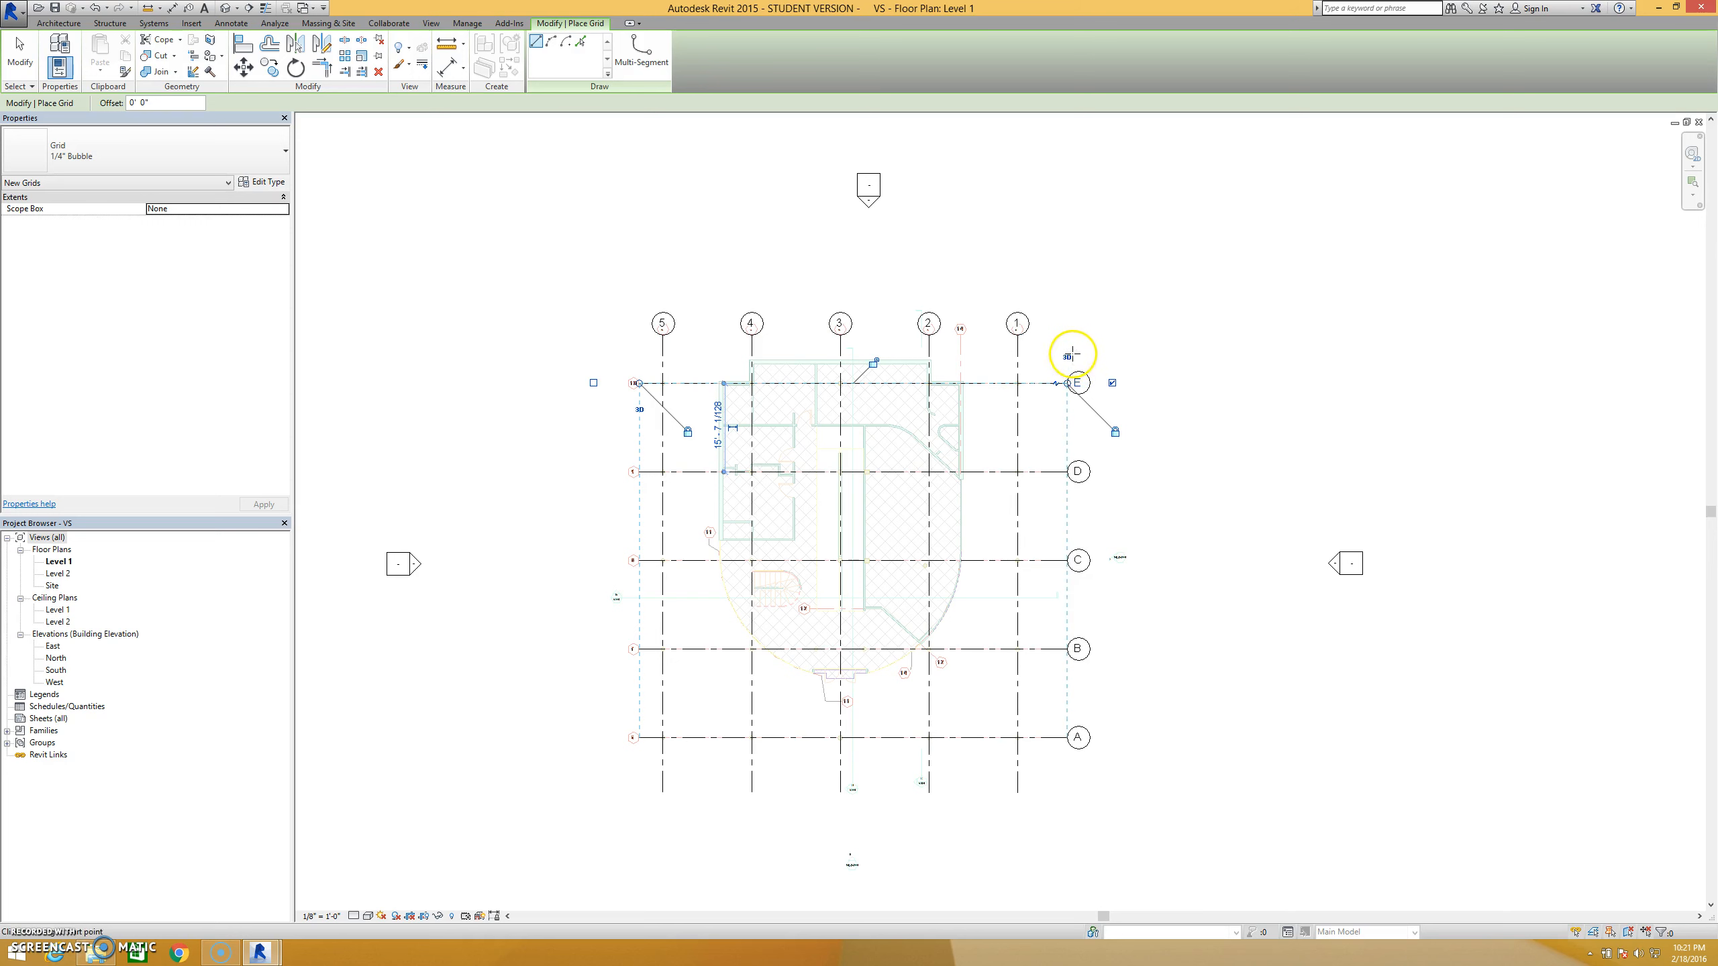
pyautogui.press('Escape')
pyautogui.press('Escape')
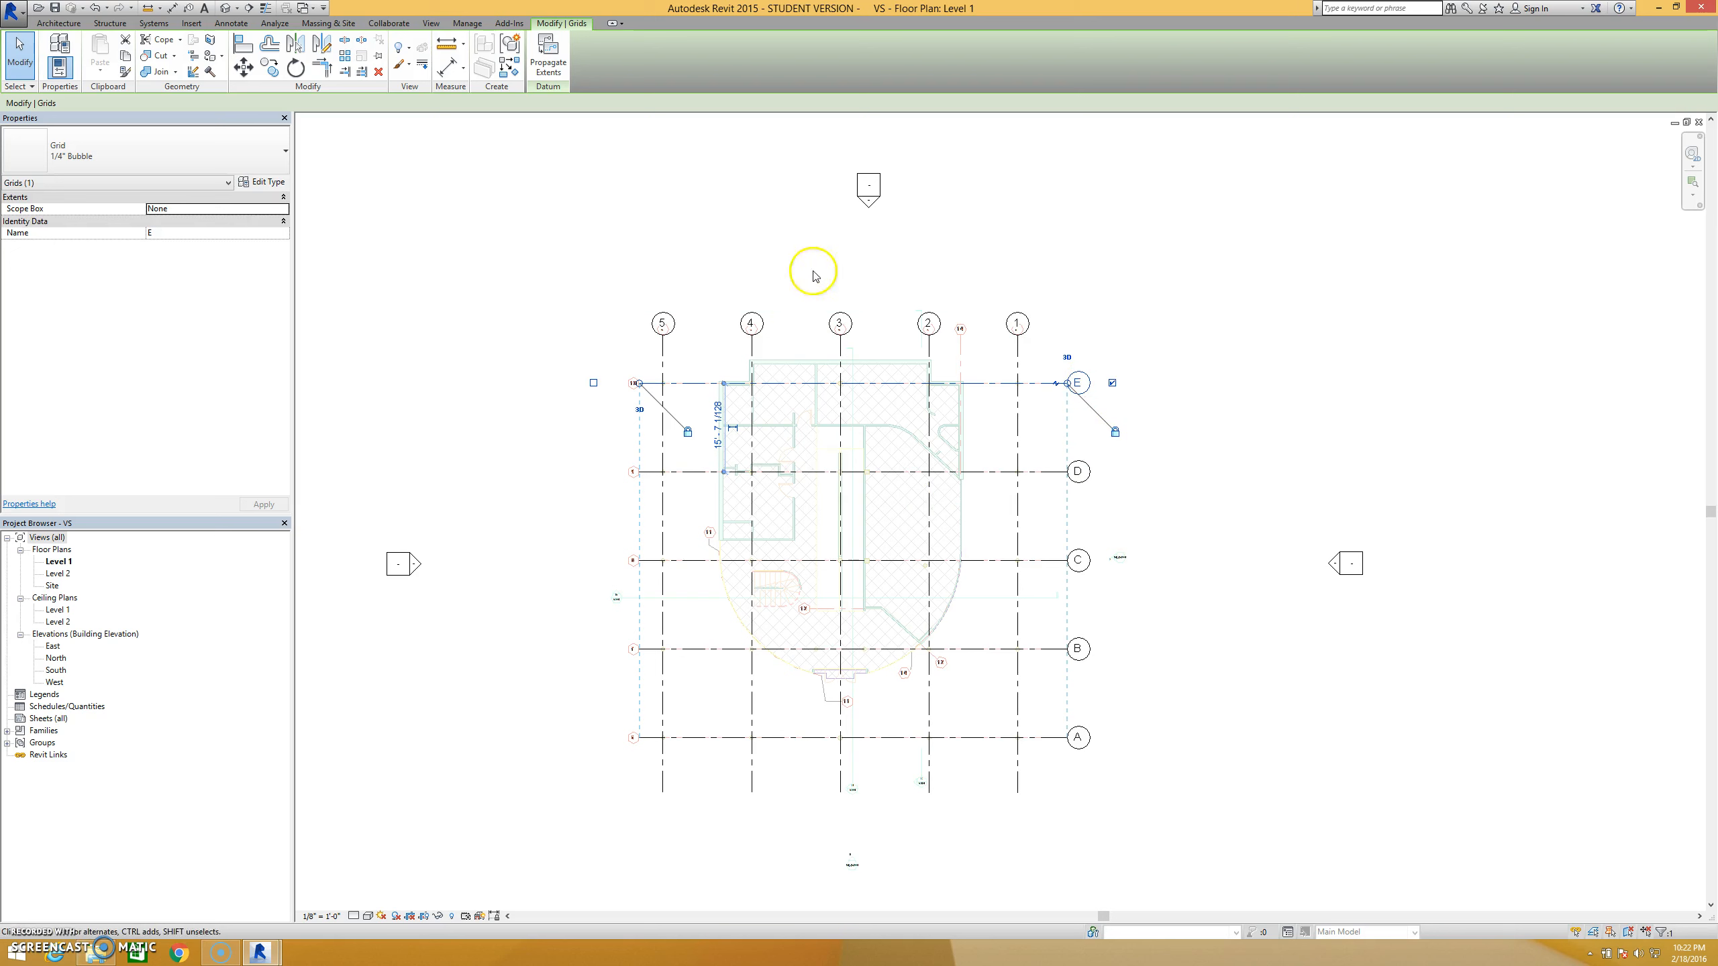
pyautogui.click(1067, 358)
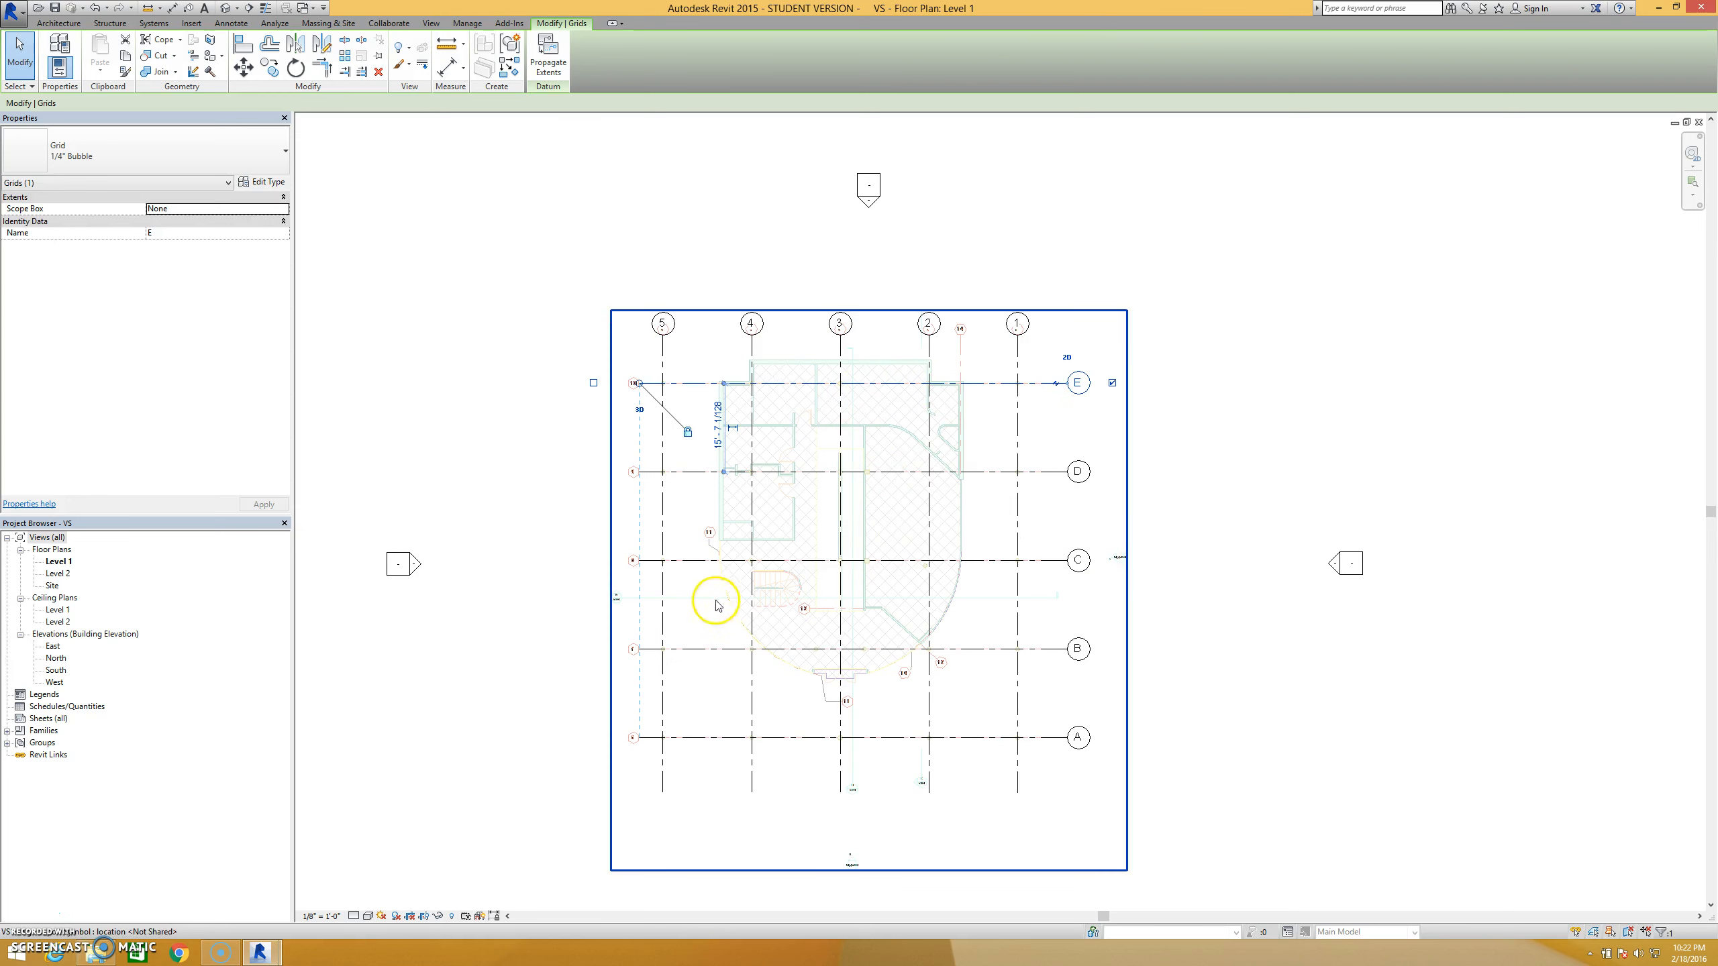
pyautogui.click(1244, 525)
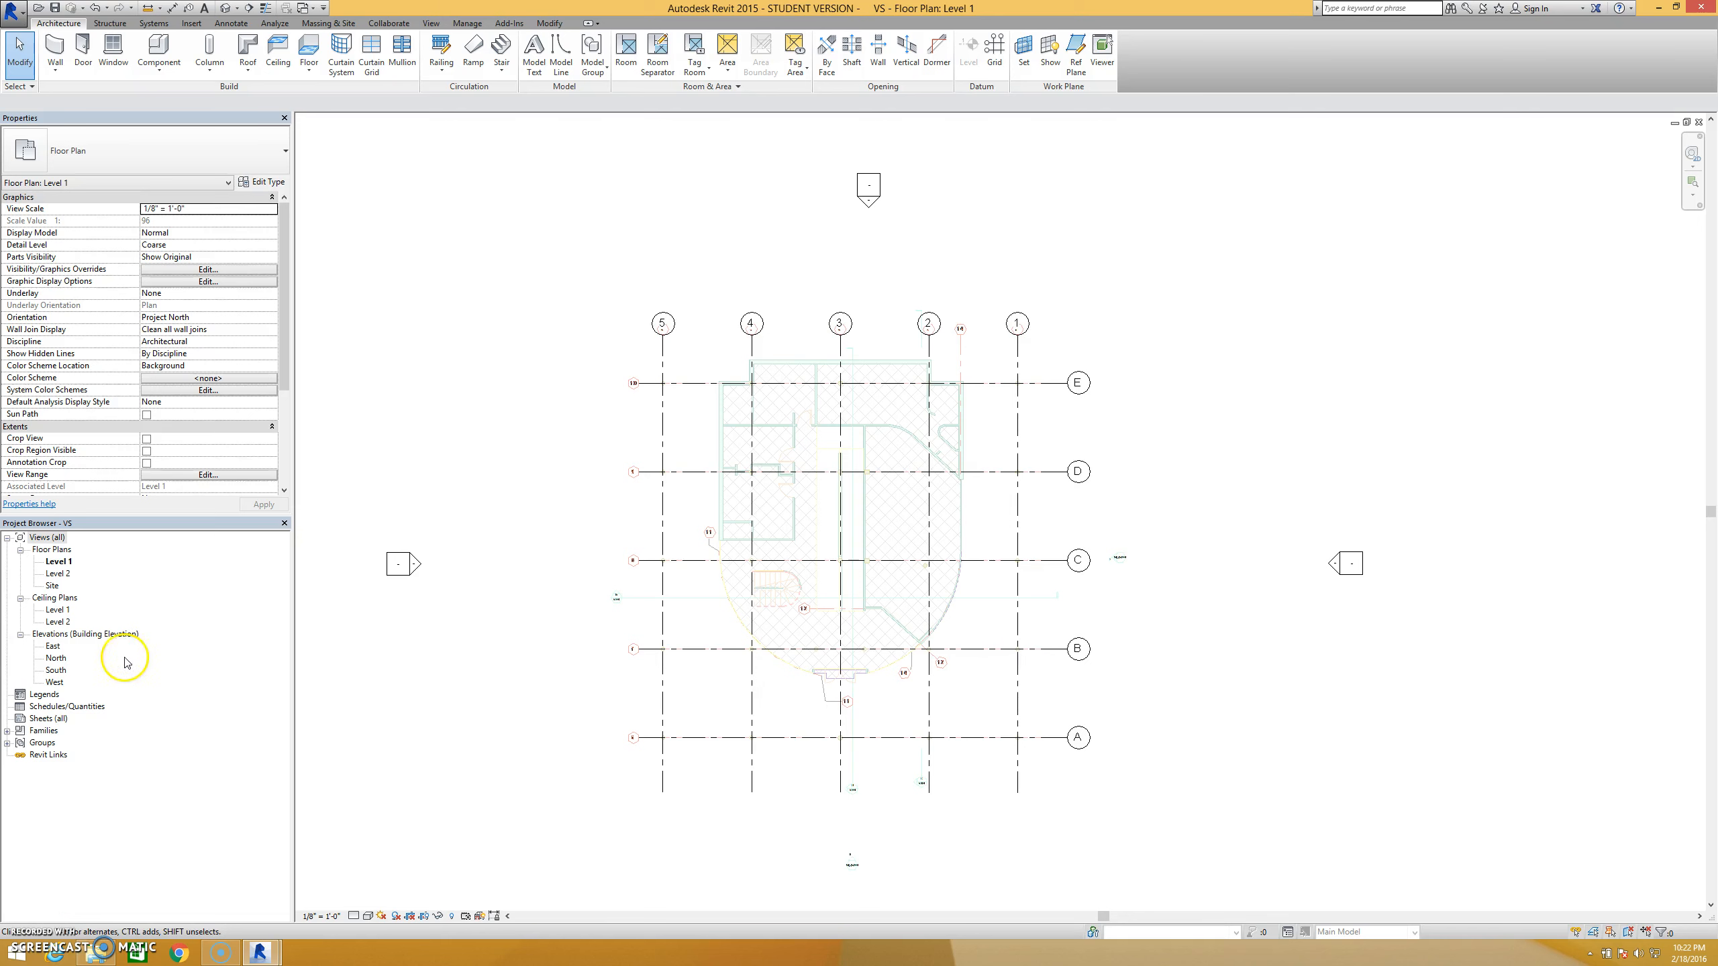
# Open the East elevation and set Level 2's elevation to 9' 10"
pyautogui.click(54, 648)
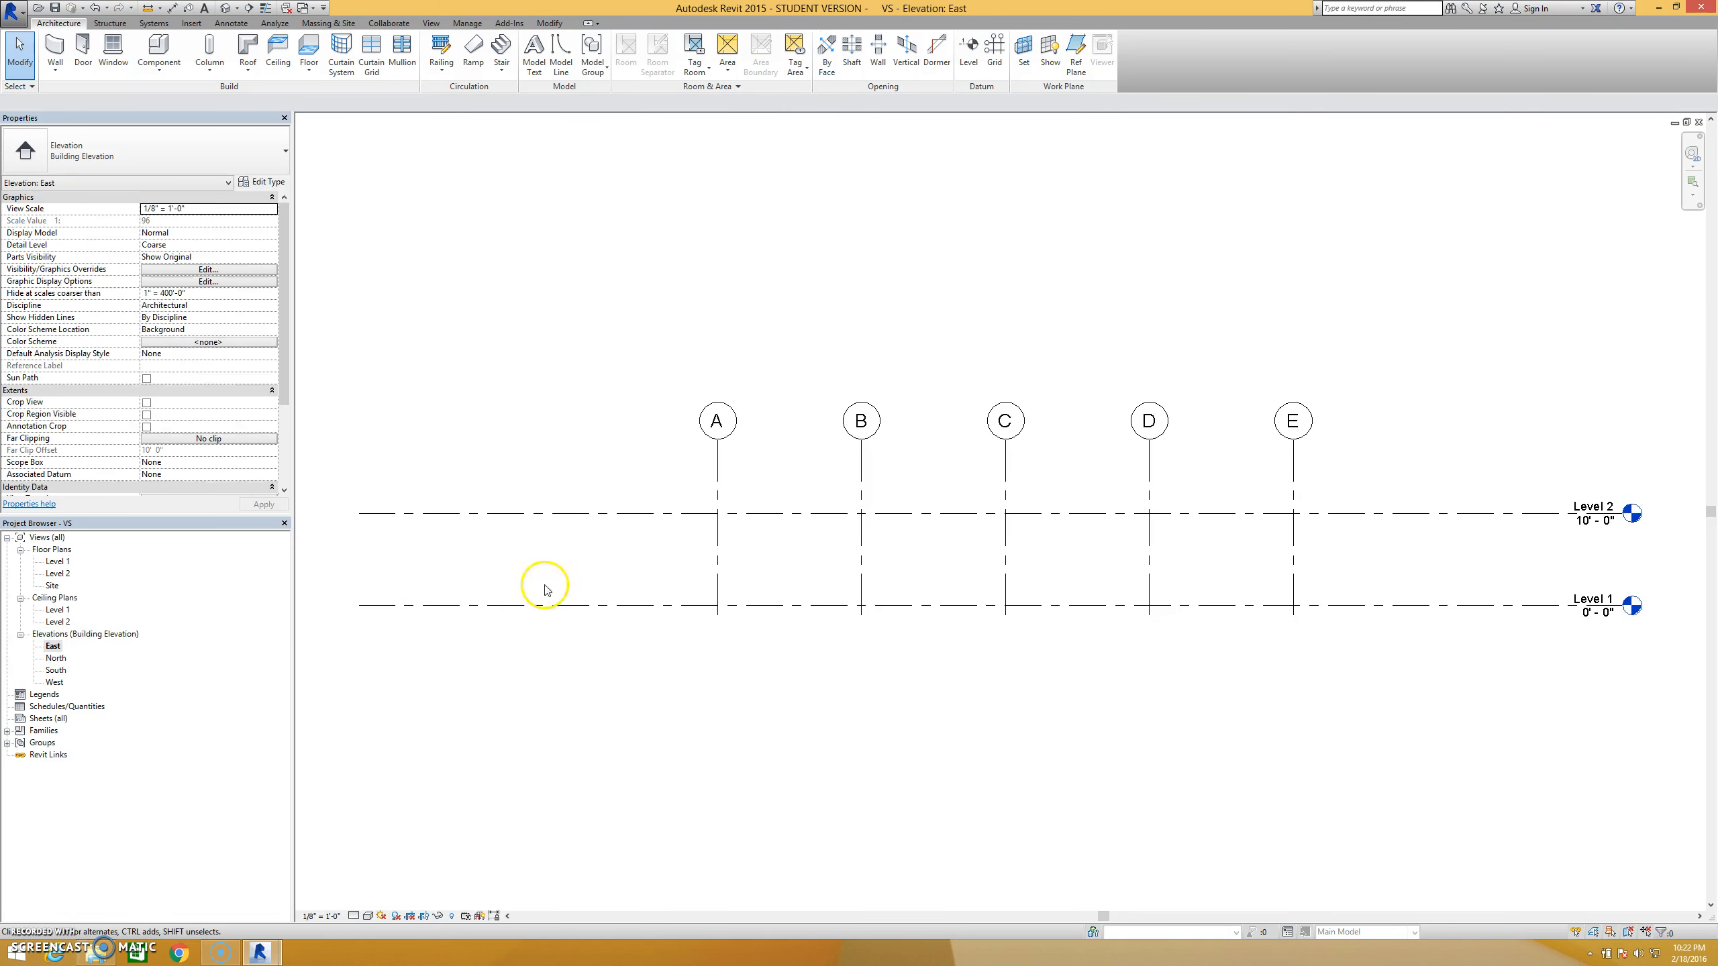
pyautogui.moveTo(1261, 695); pyautogui.dragTo(1211, 694, button='middle')
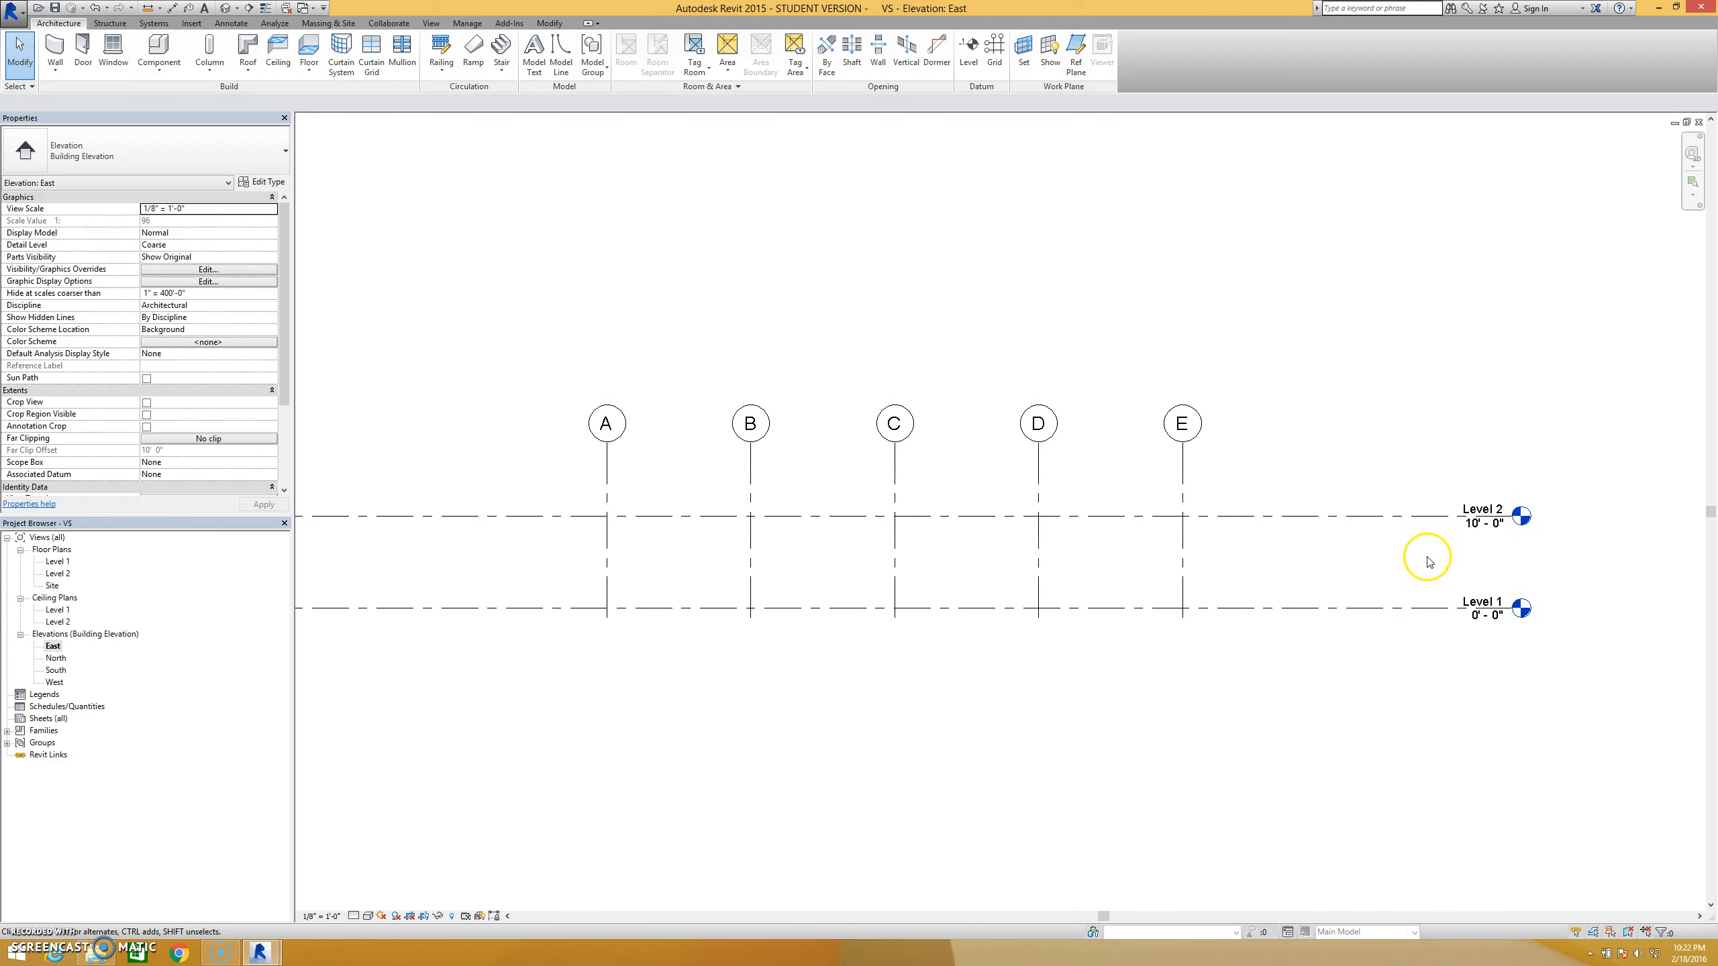
pyautogui.click(1472, 528)
pyautogui.click(1474, 526)
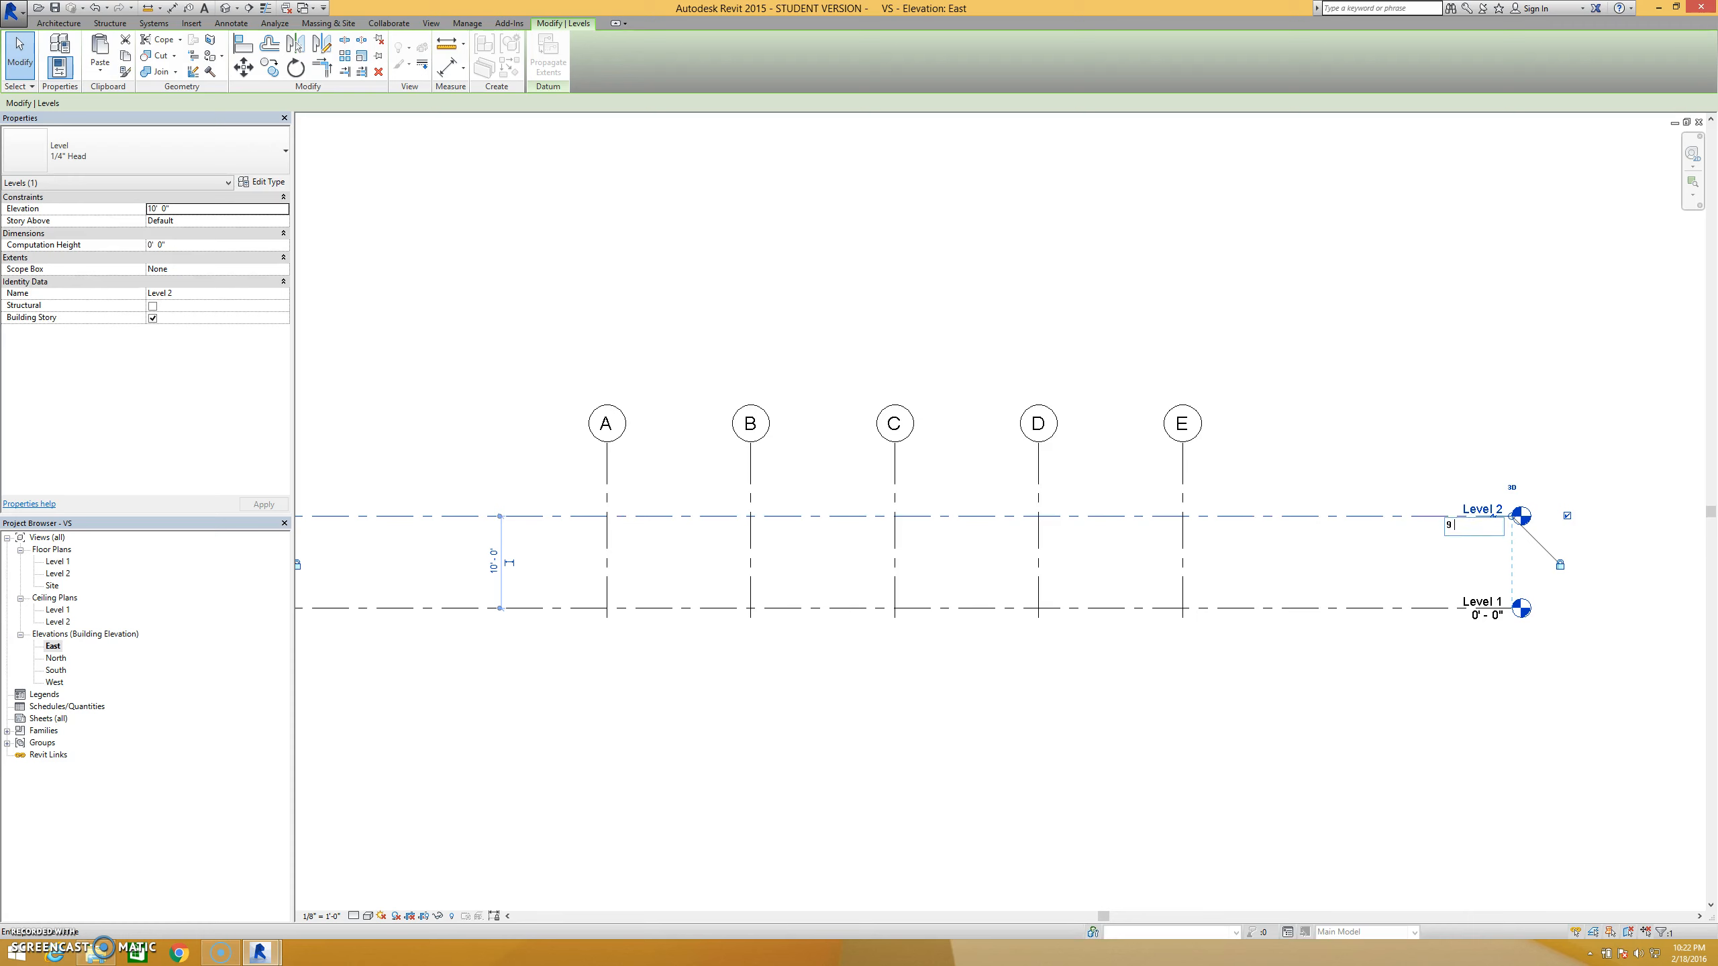
pyautogui.press('Return')
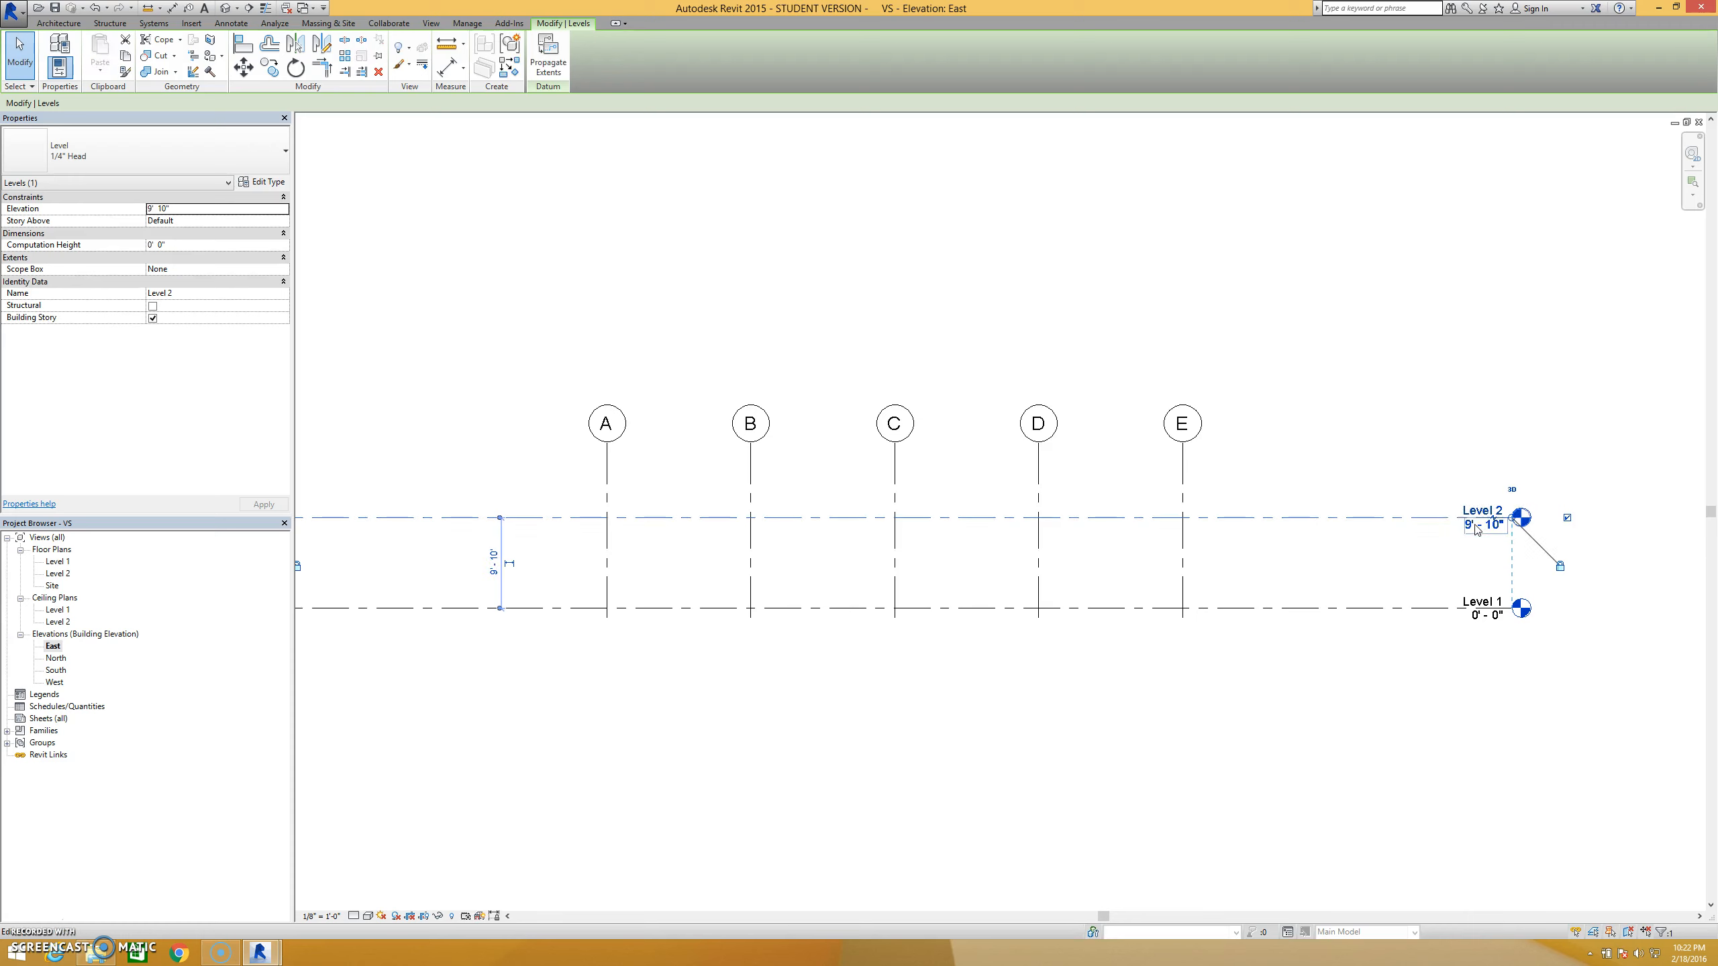
pyautogui.click(388, 195)
# Draw a third level above Level 2, aligned with the existing levels' ends, and set its elevation to 19' 8"
pyautogui.moveTo(506, 323); pyautogui.dragTo(555, 344, button='middle')
pyautogui.scroll(-1, 548, 338)
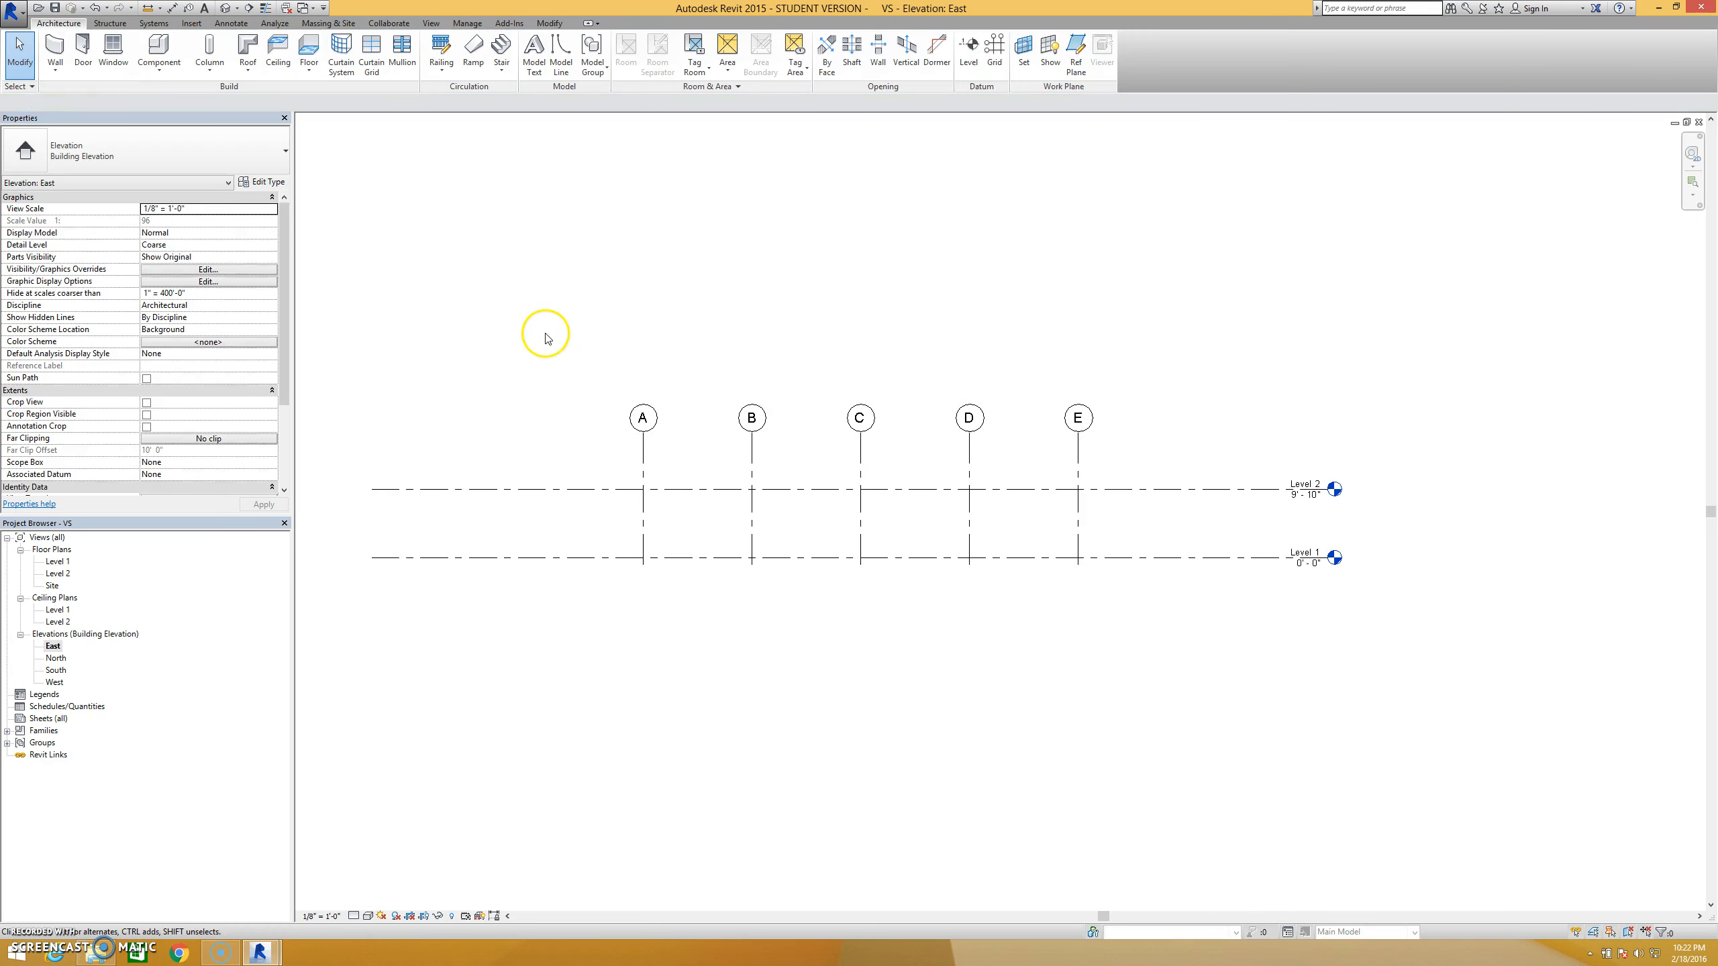
pyautogui.click(970, 54)
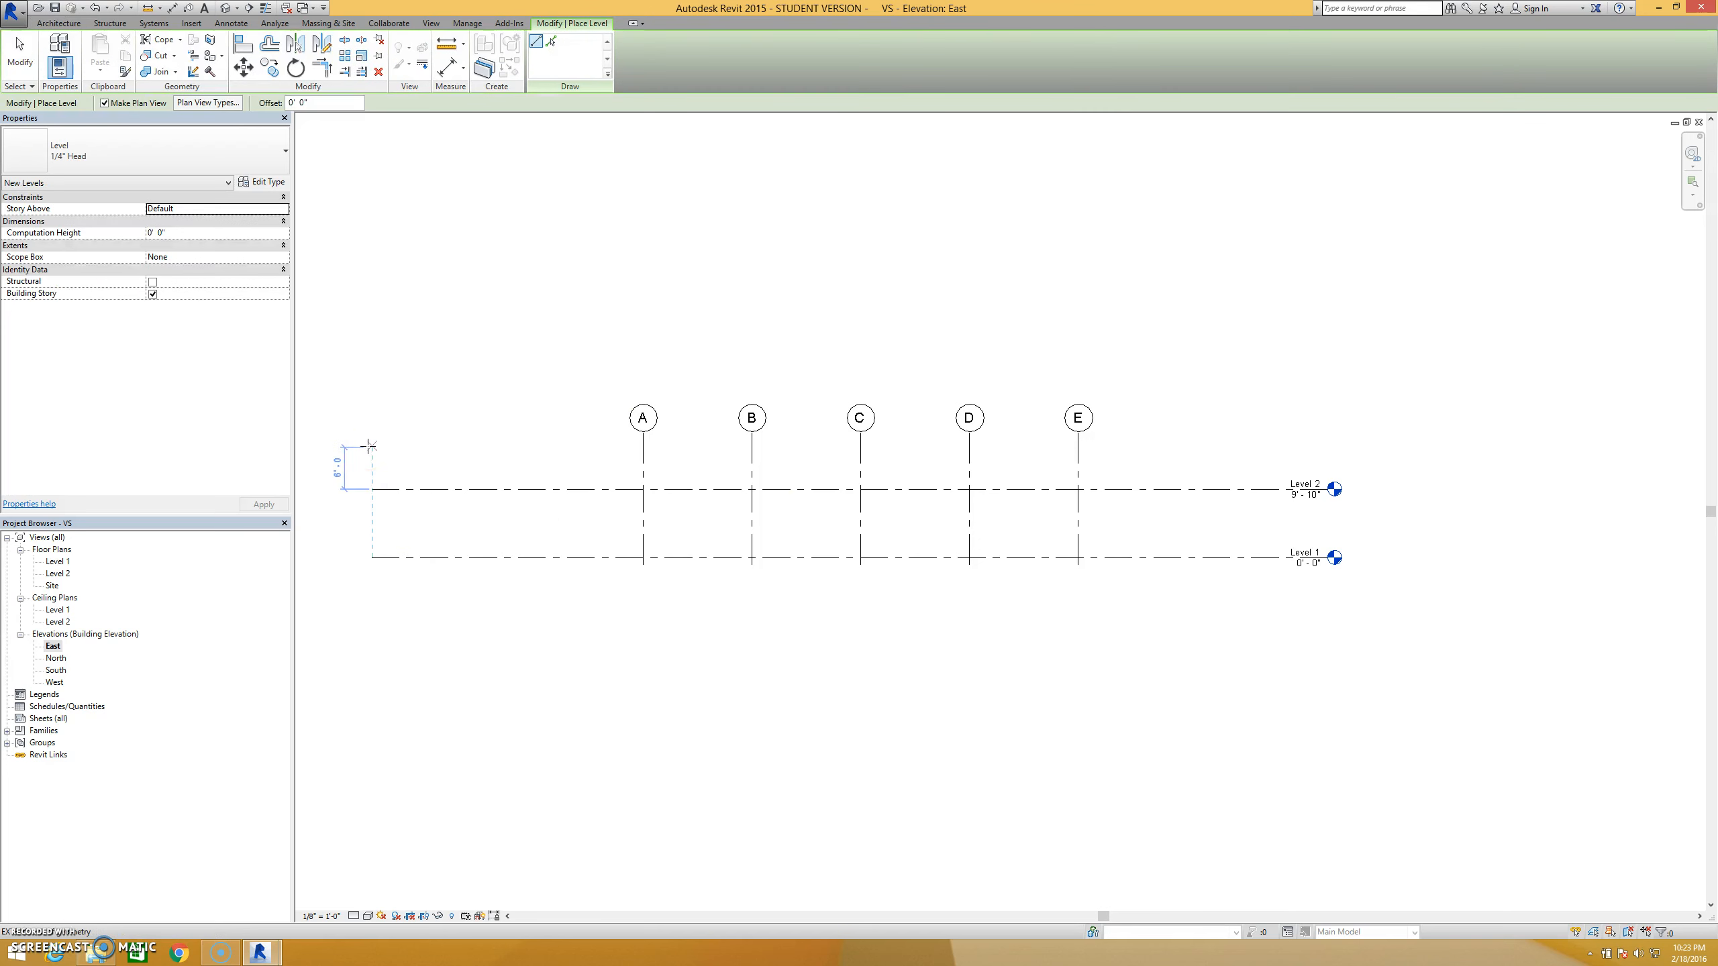
pyautogui.click(442, 447)
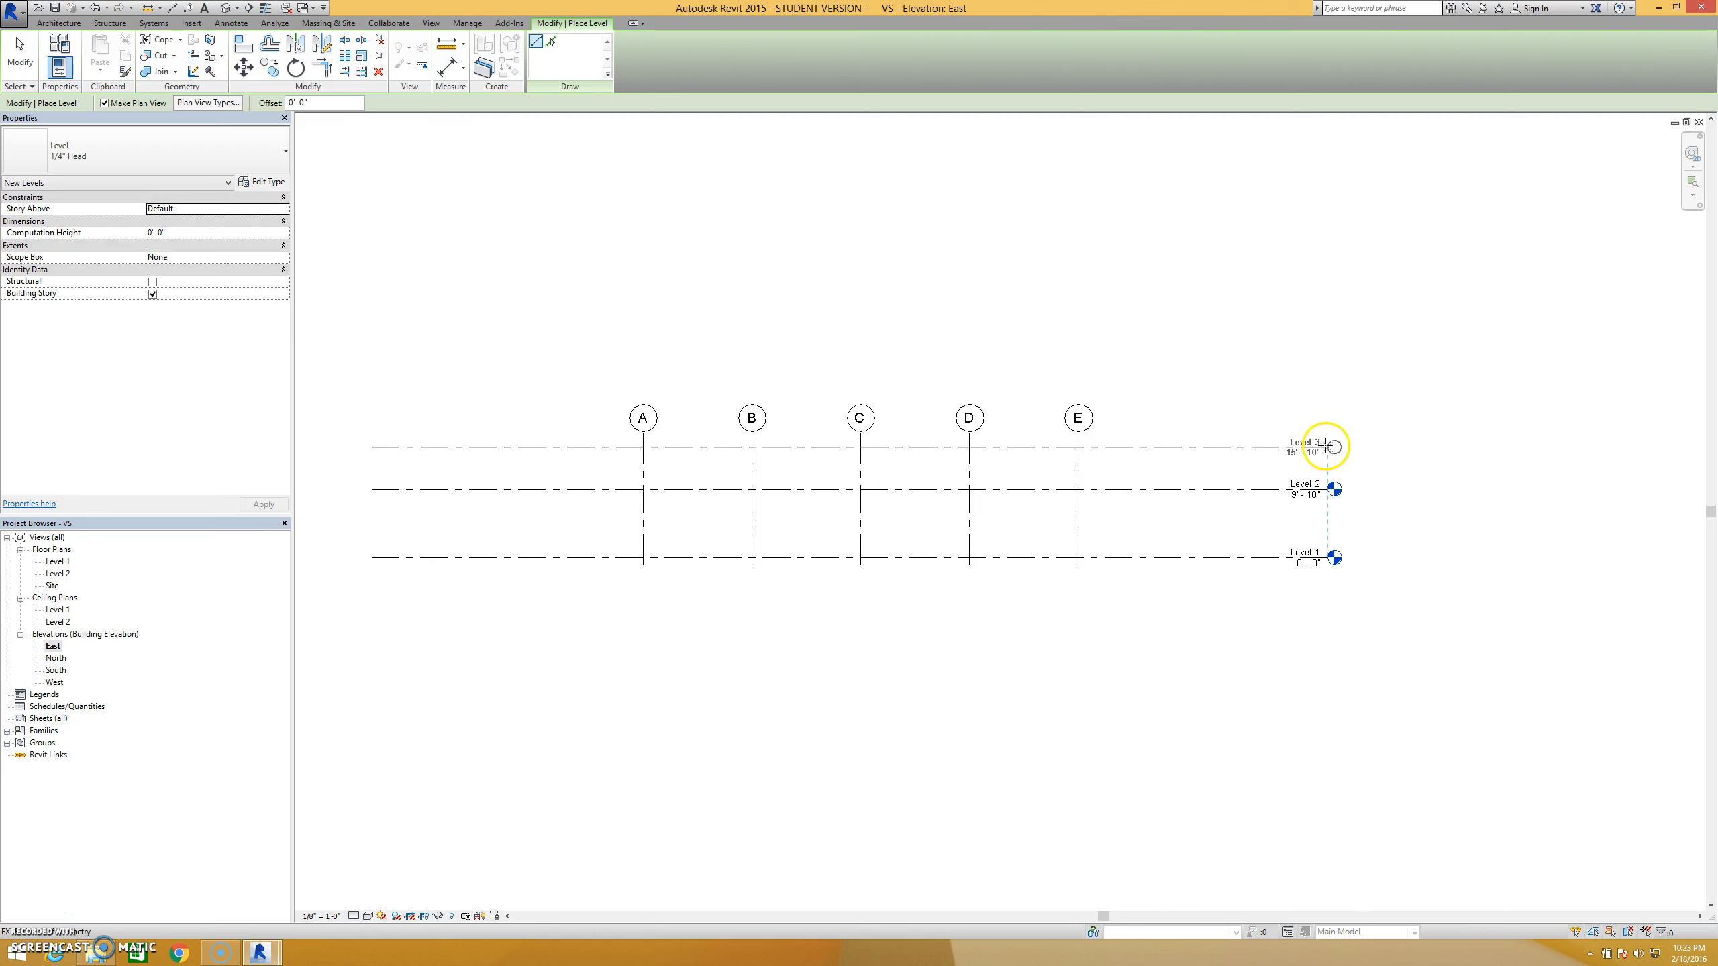
pyautogui.click(1334, 448)
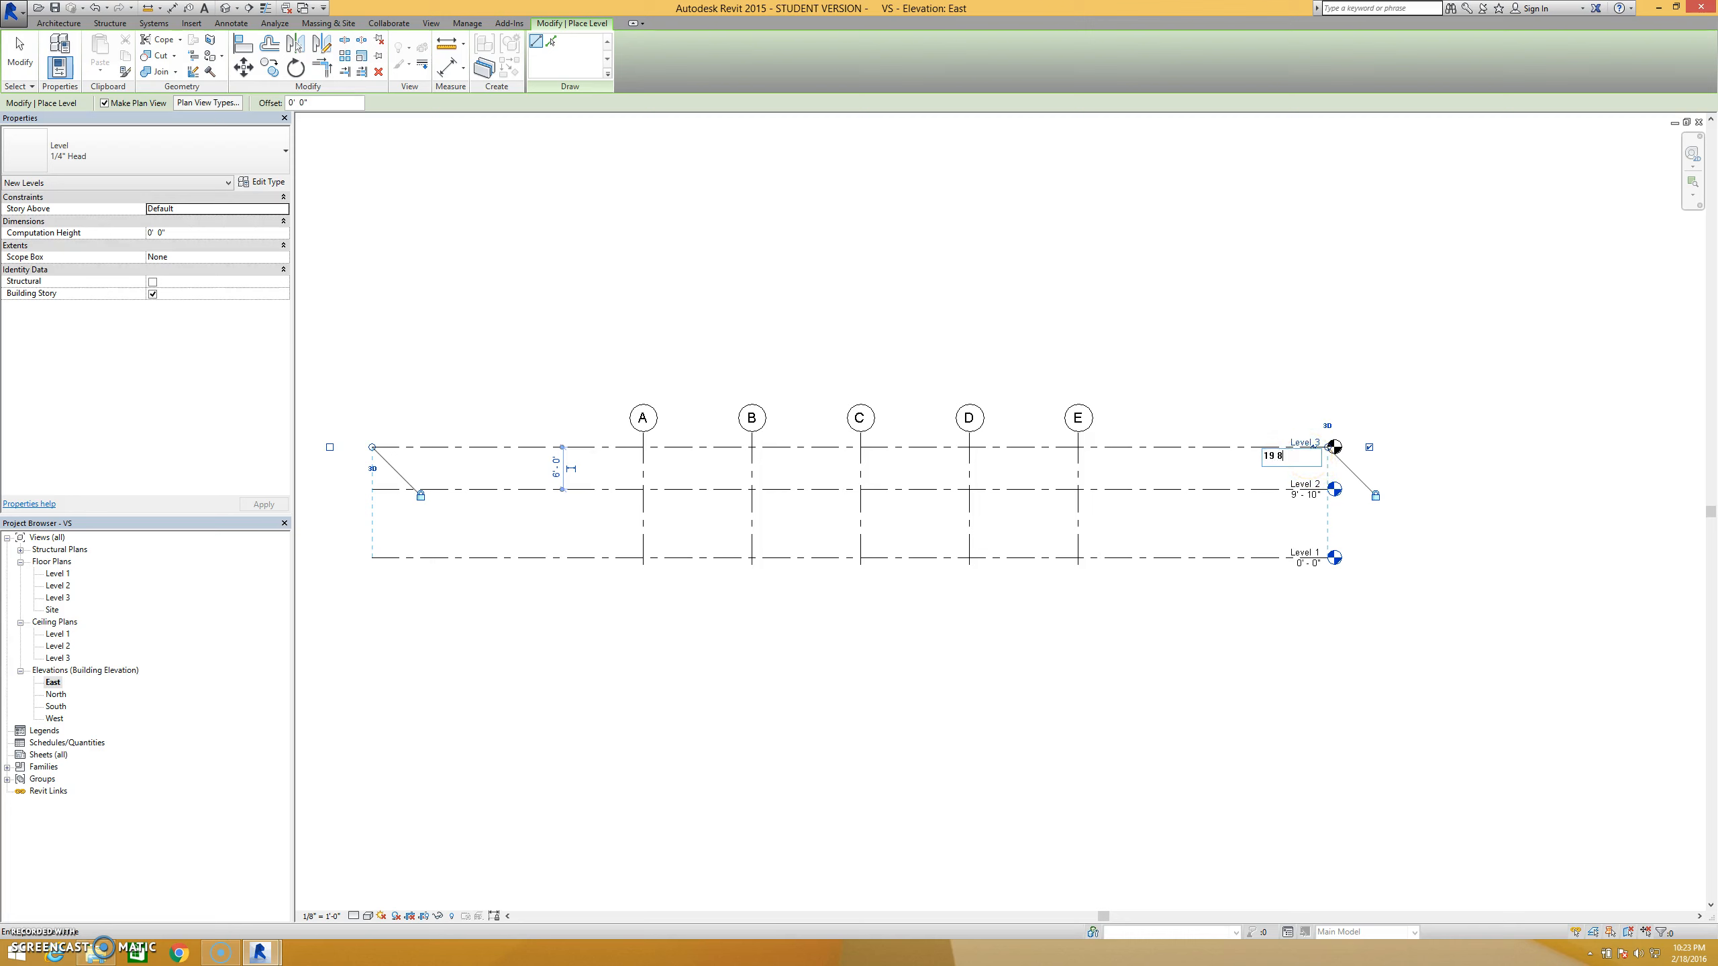
pyautogui.press('Return')
pyautogui.click(1312, 442)
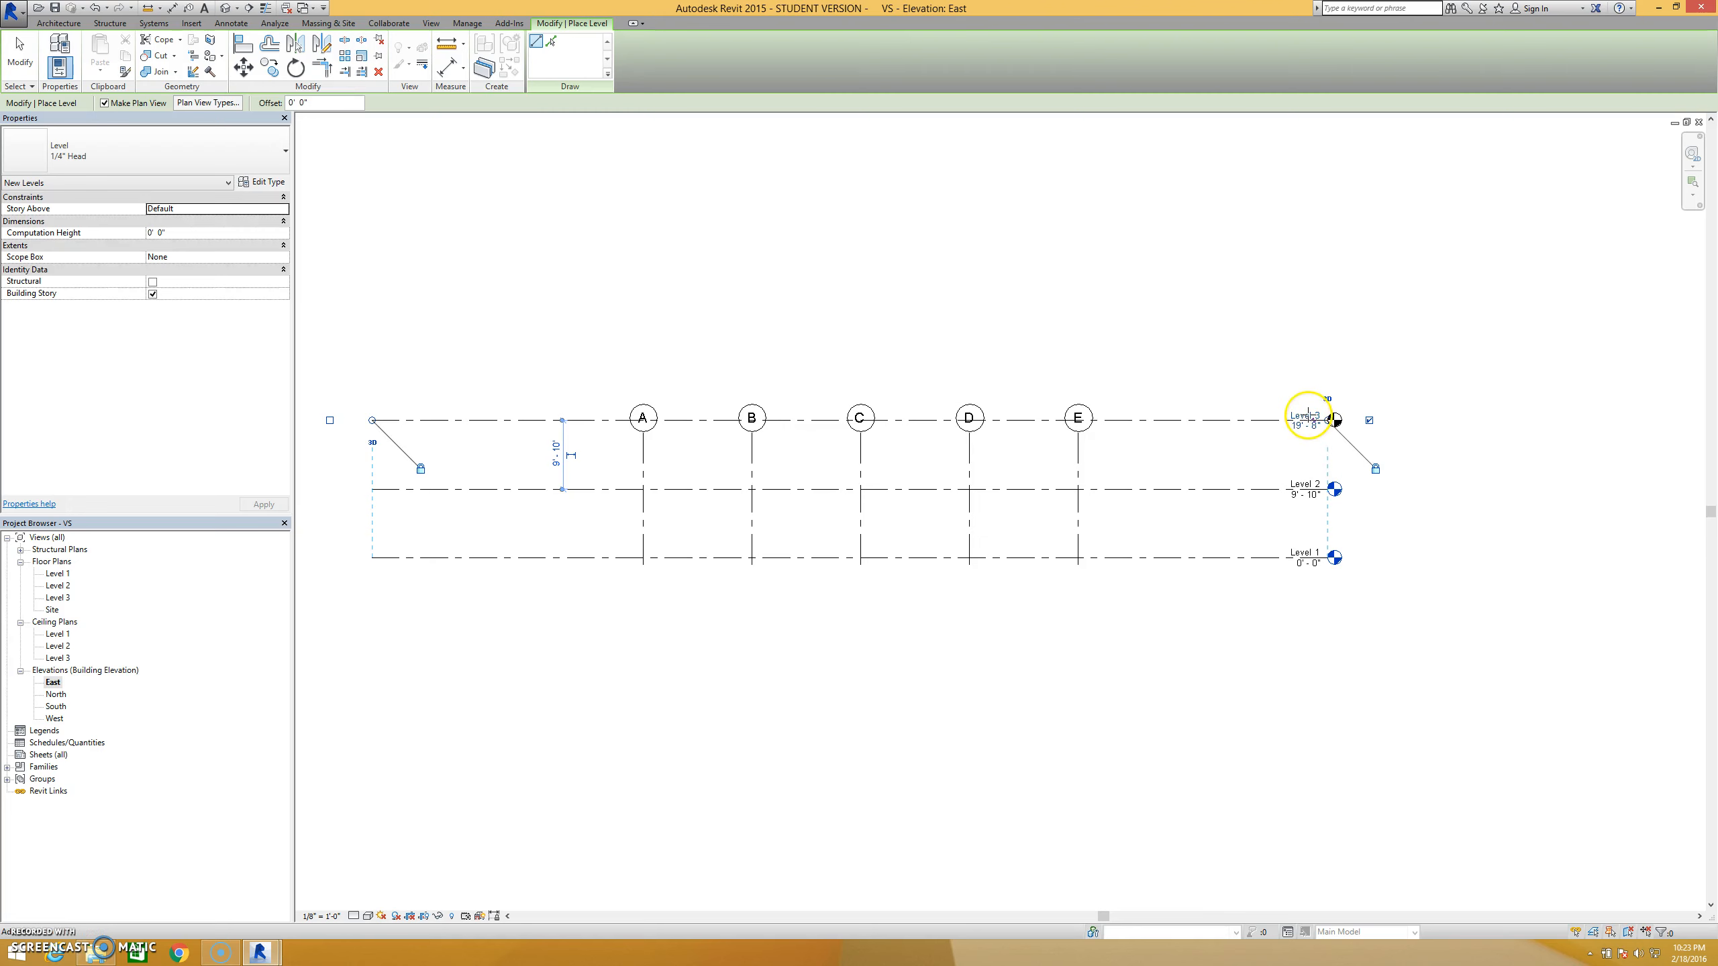
pyautogui.click(1342, 424)
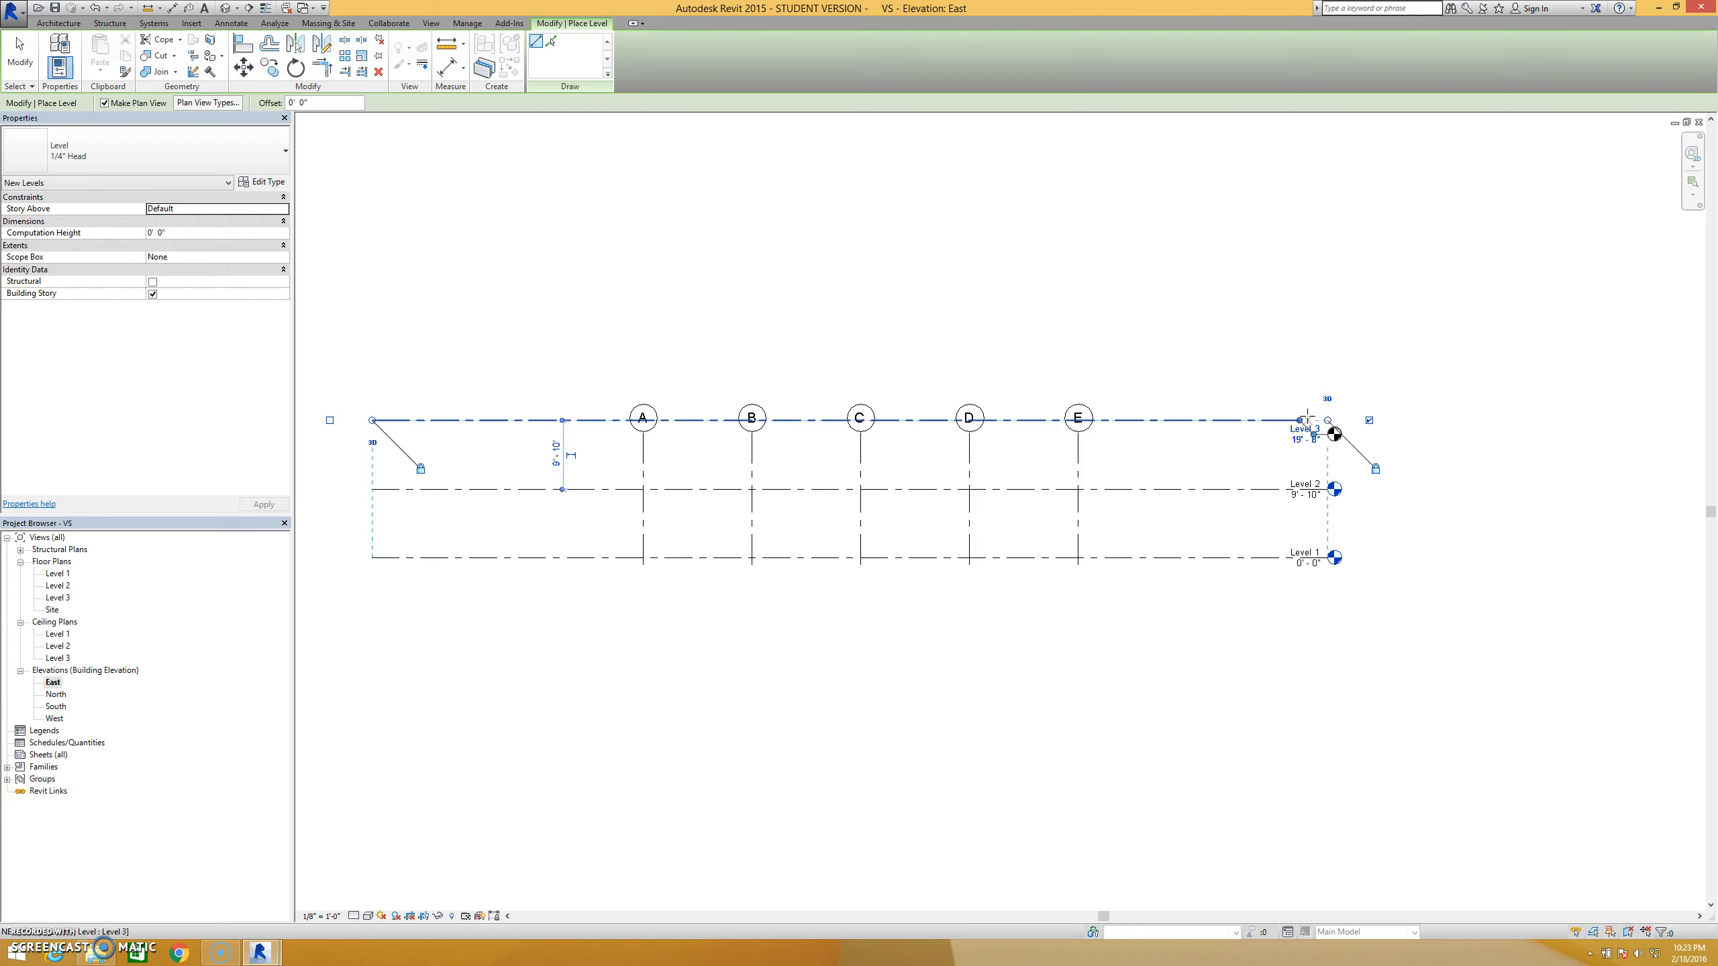
pyautogui.hotkey('ctrl', 'z')
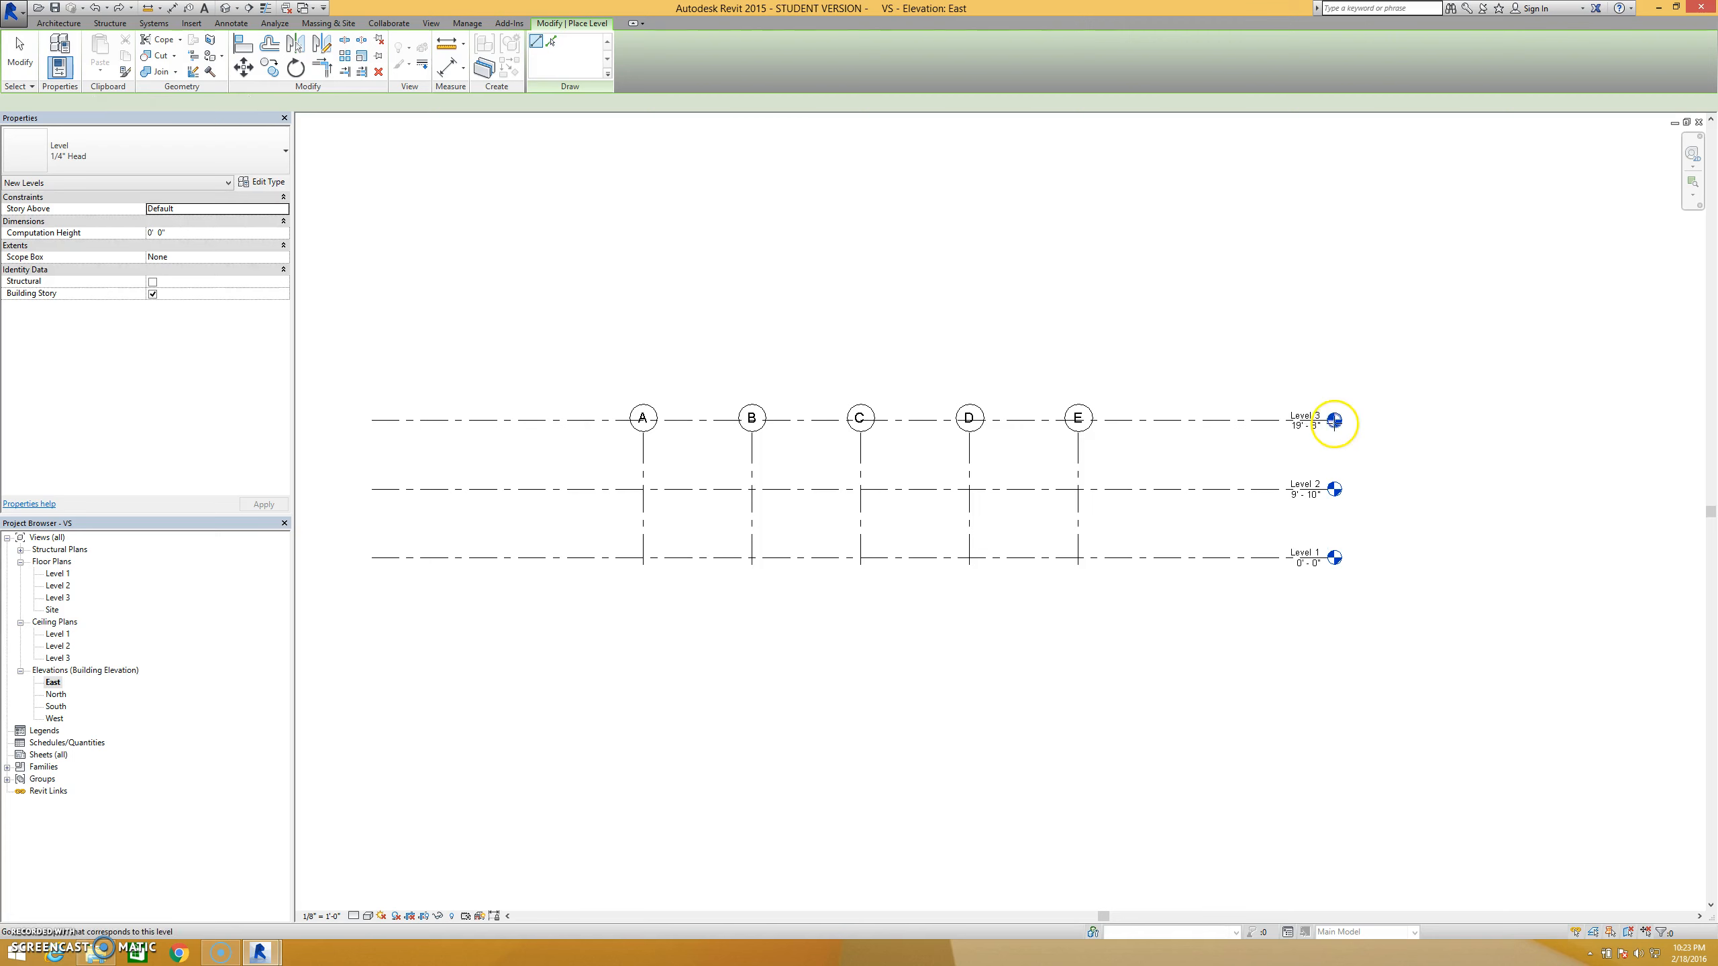
pyautogui.press('Escape')
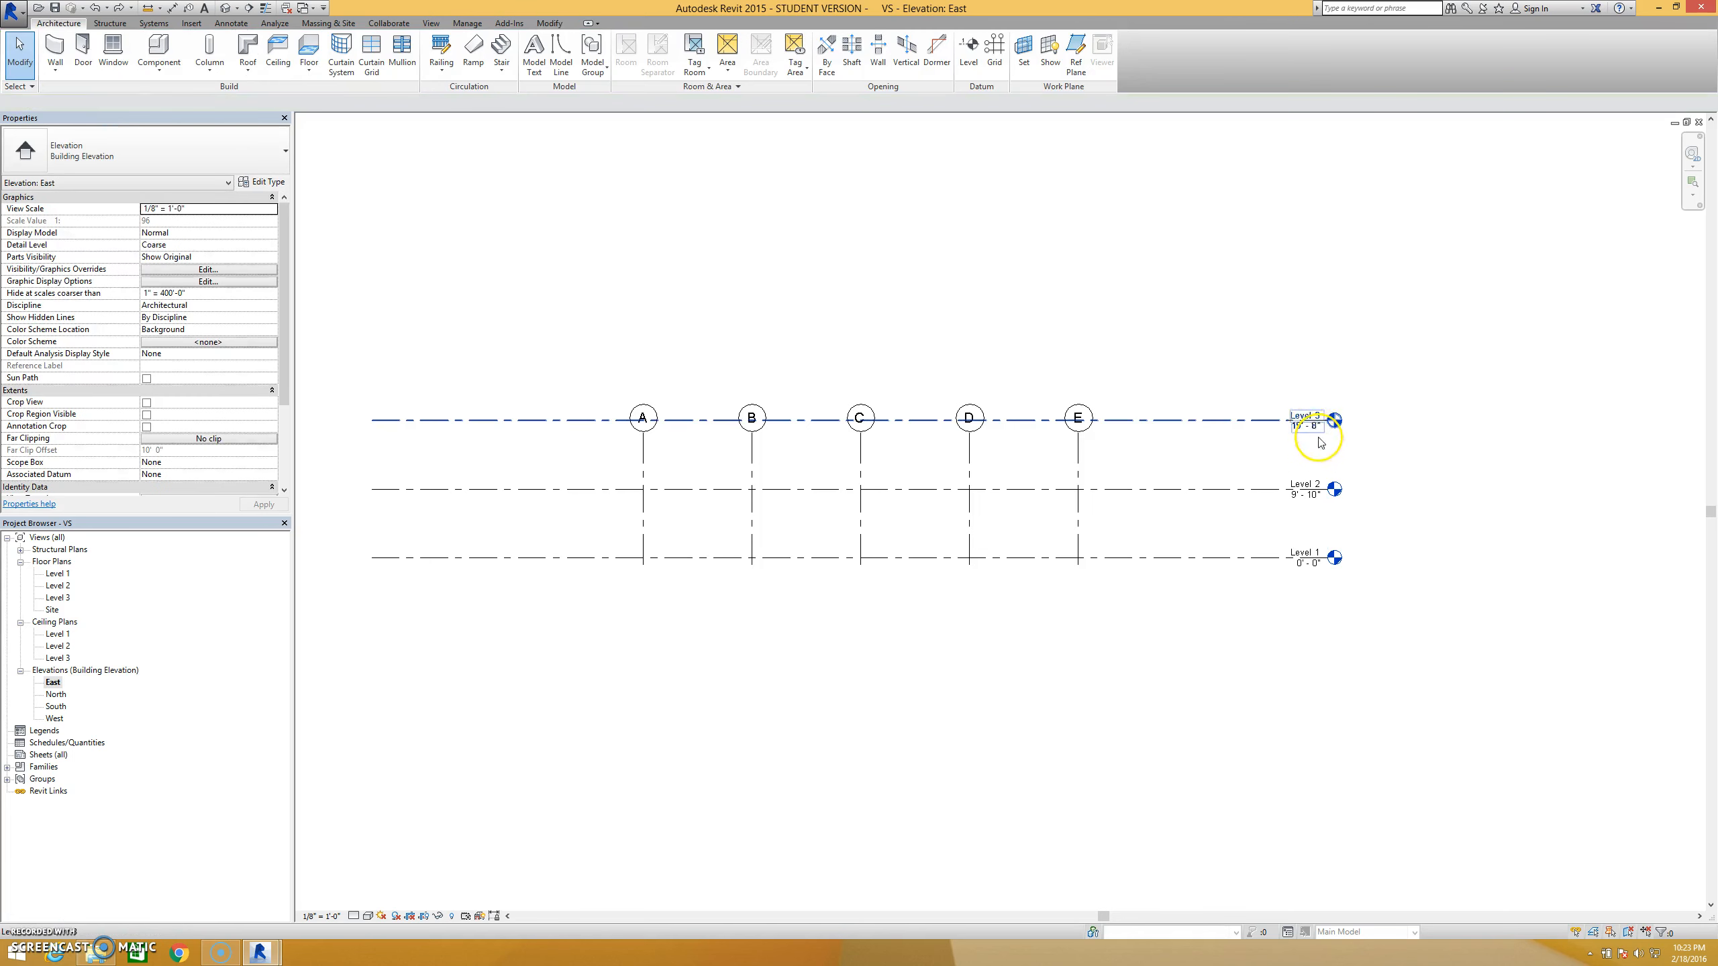
# Rename Level 3 as "Level 3 - Roof" and rename its corresponding views as well
pyautogui.click(1321, 444)
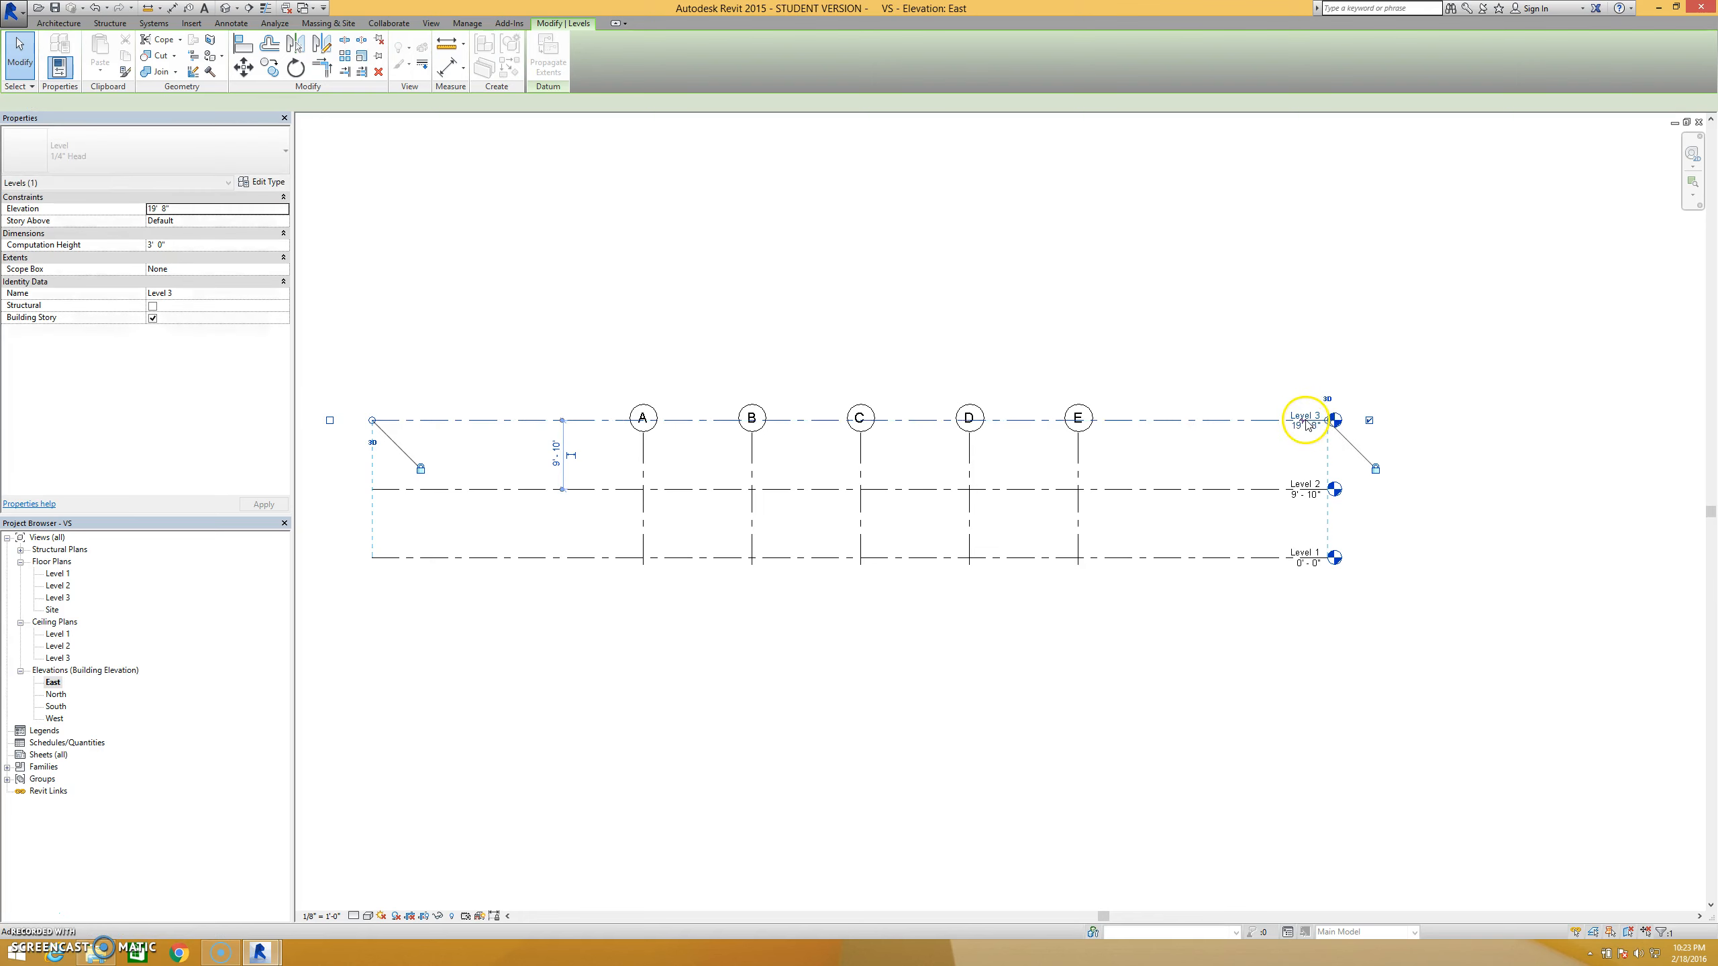
pyautogui.scroll(3, 1305, 426)
pyautogui.scroll(2, 1308, 426)
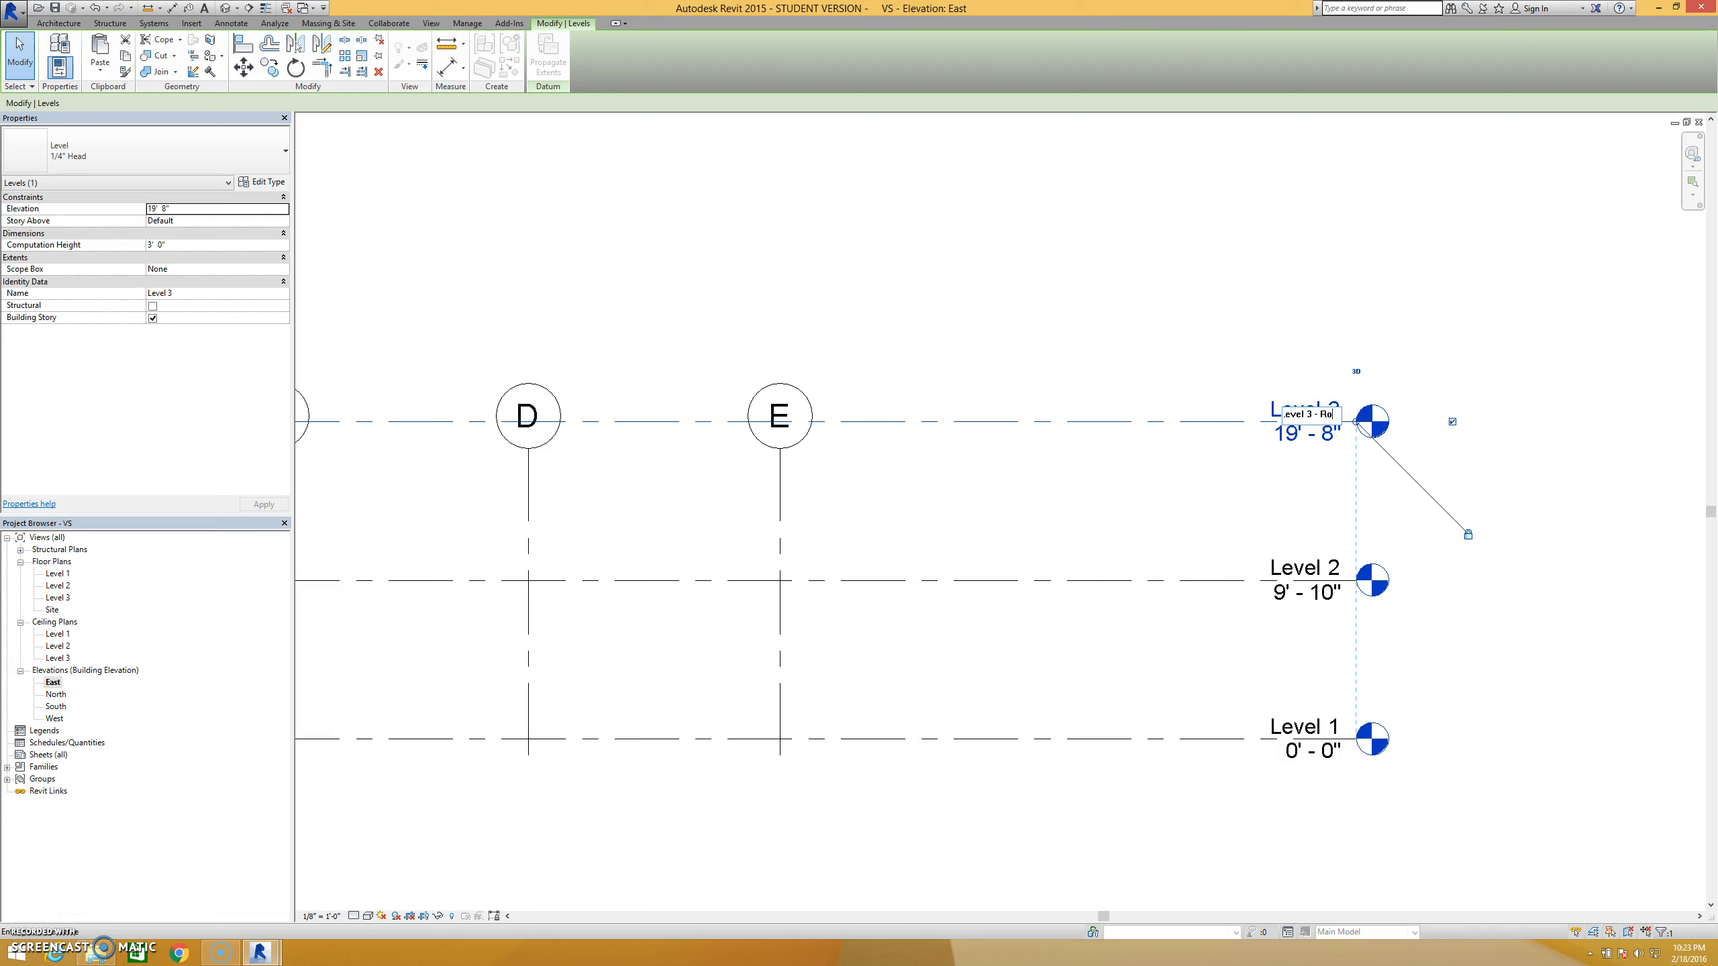
pyautogui.press('Return')
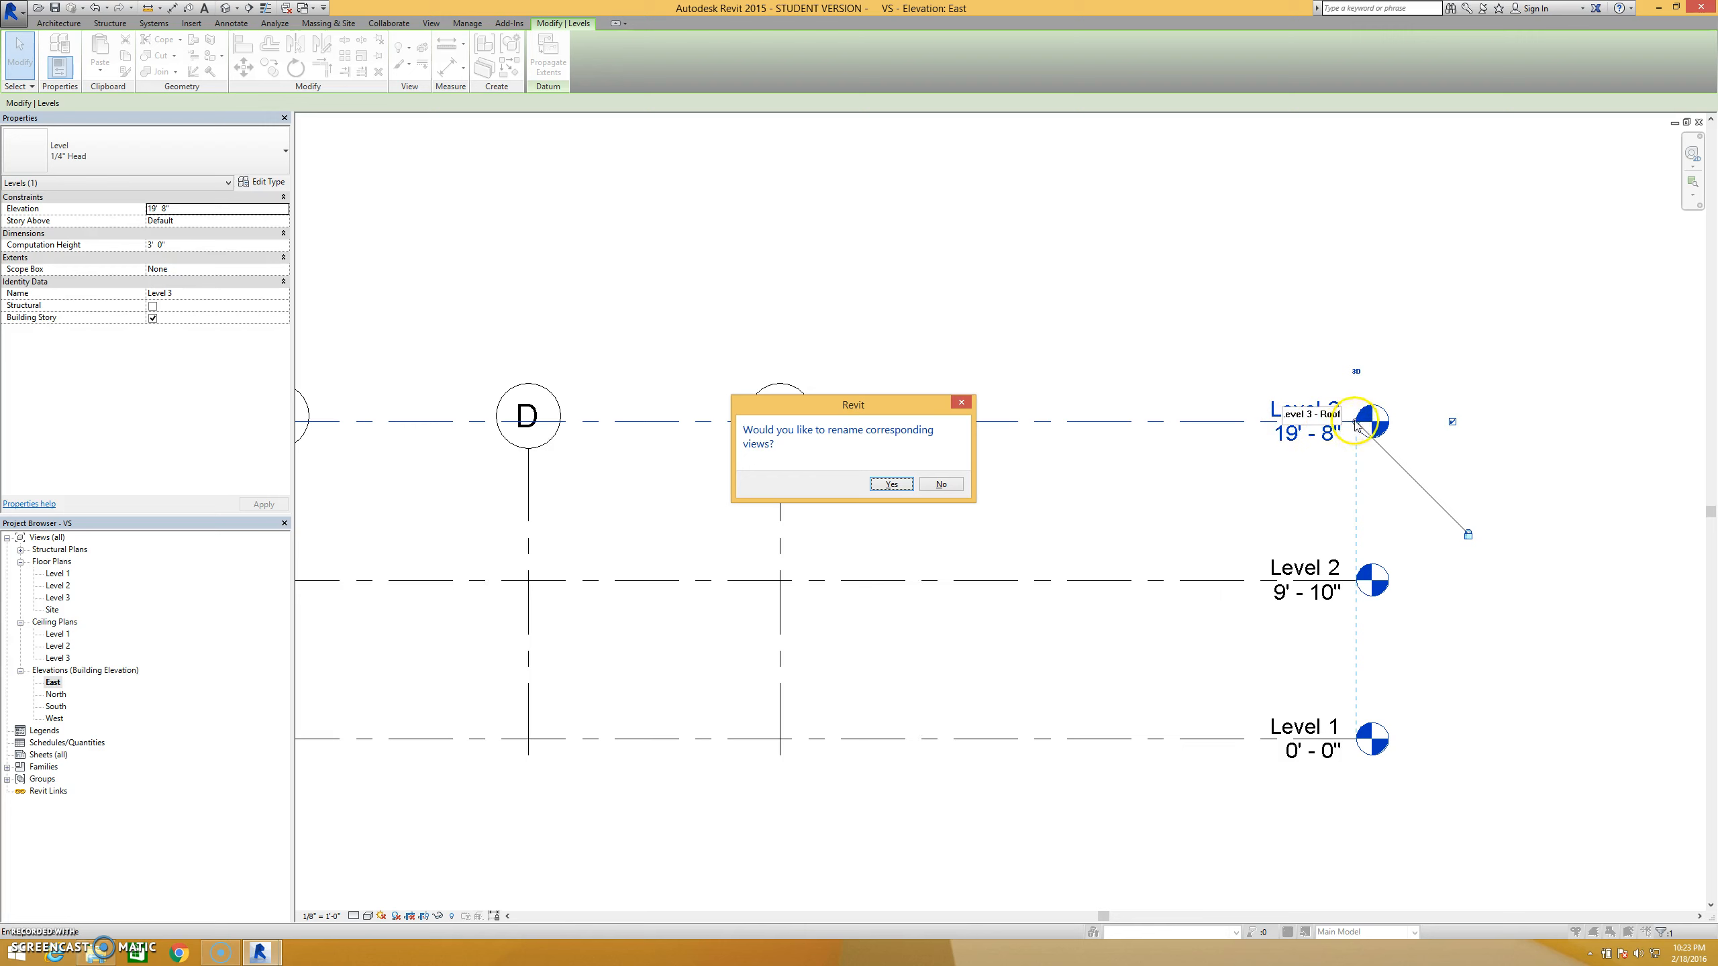
pyautogui.click(893, 485)
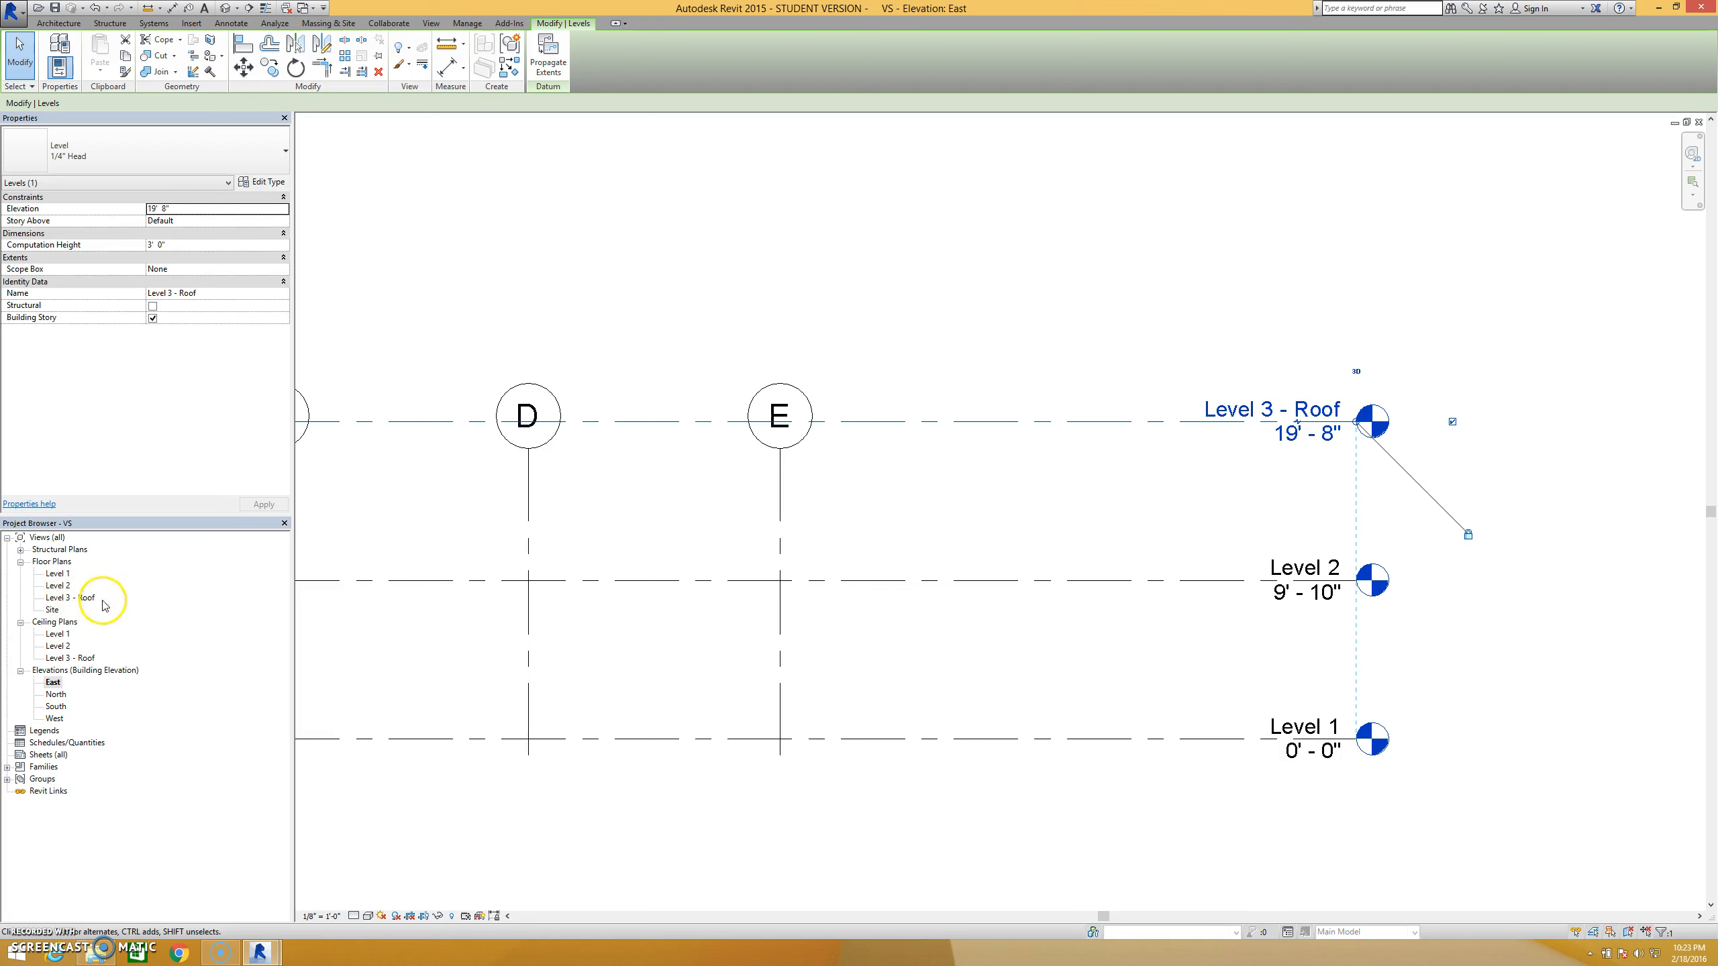
pyautogui.click(1114, 304)
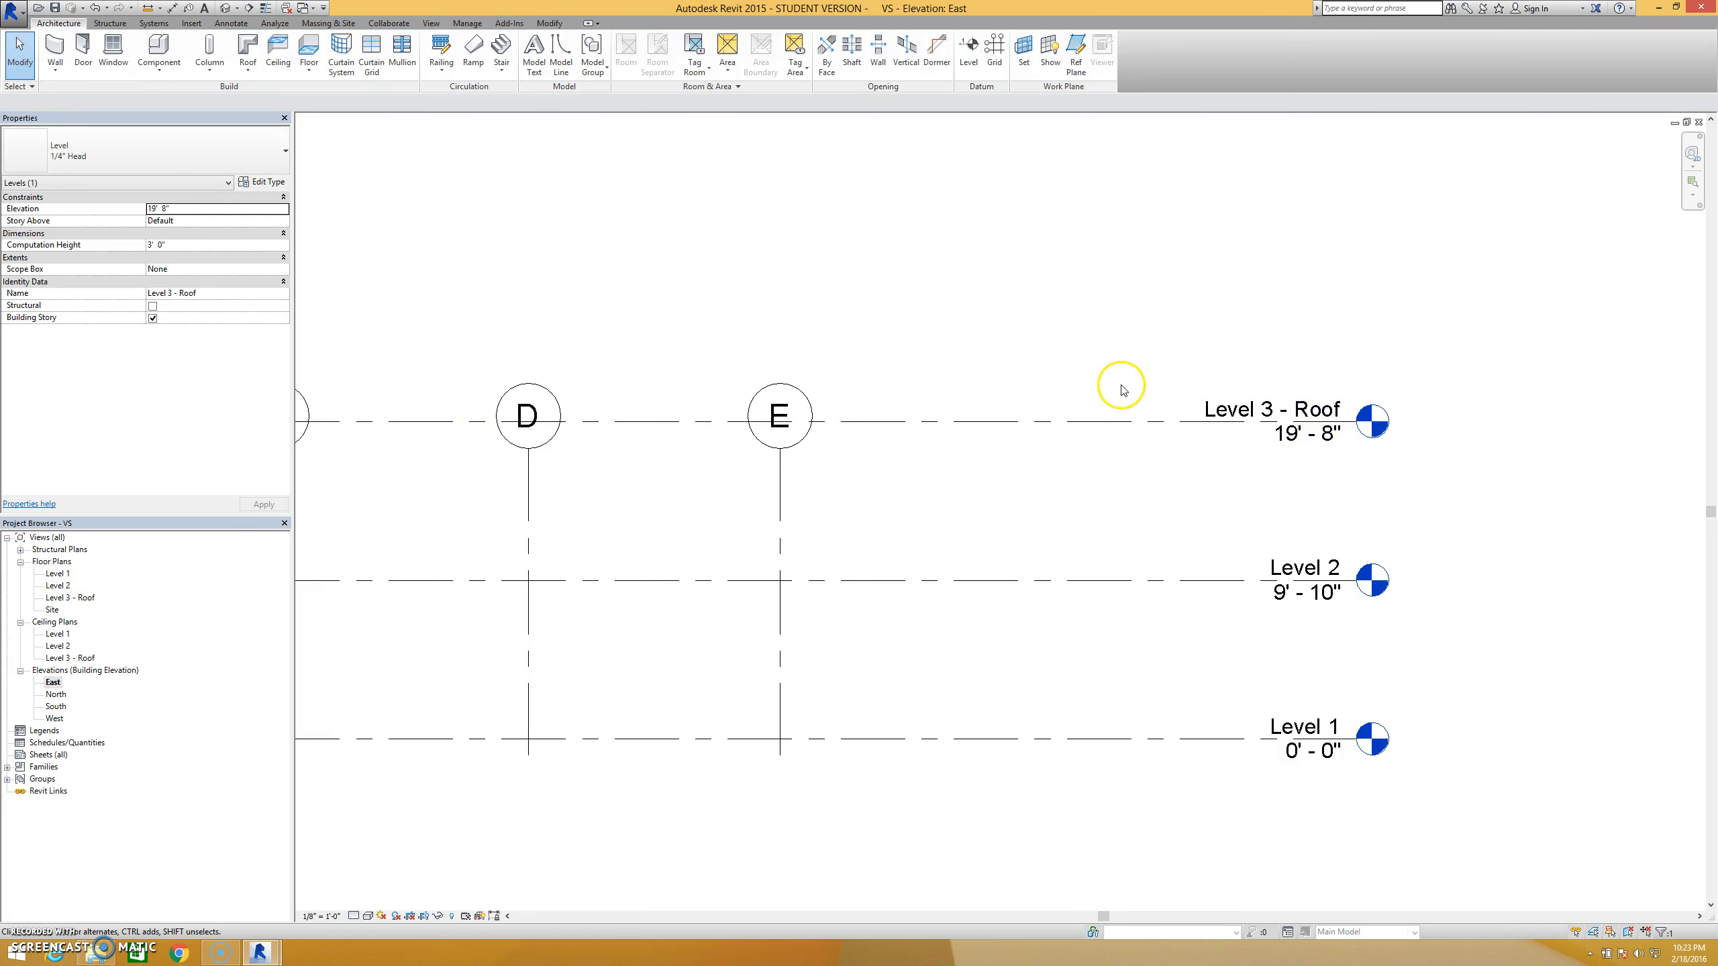
# Copy the Level 3 - Roof line about 11' 6" upward to make a fourth level
pyautogui.scroll(-3, 1121, 391)
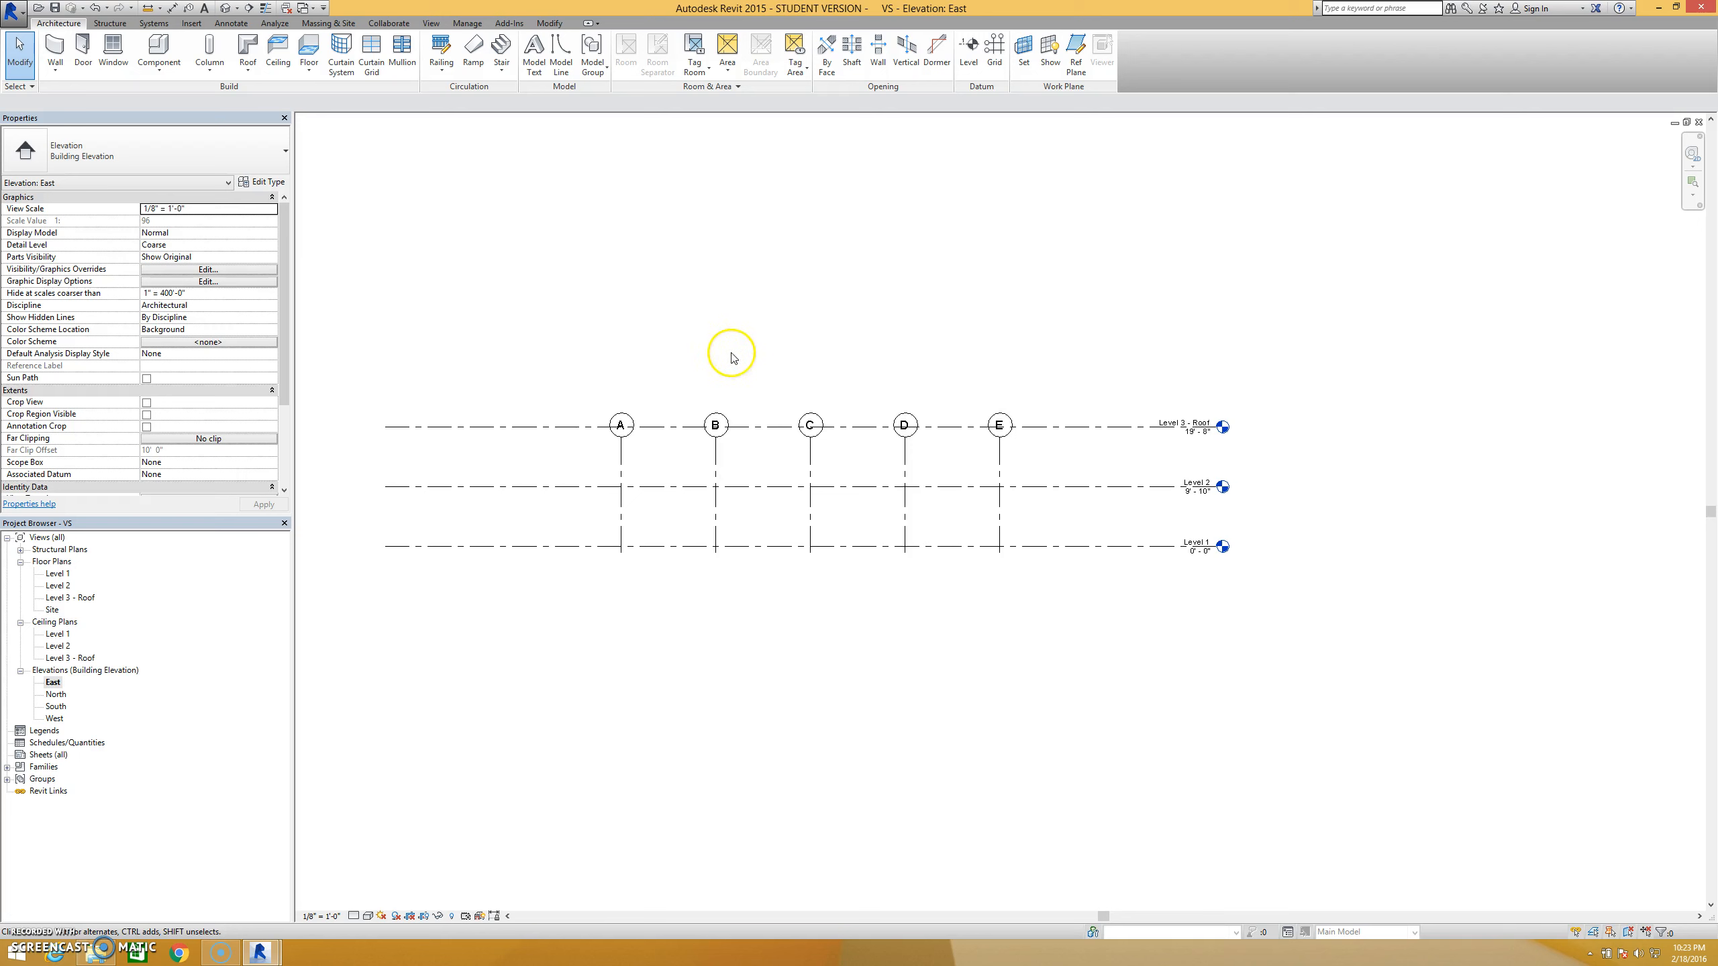
pyautogui.click(588, 428)
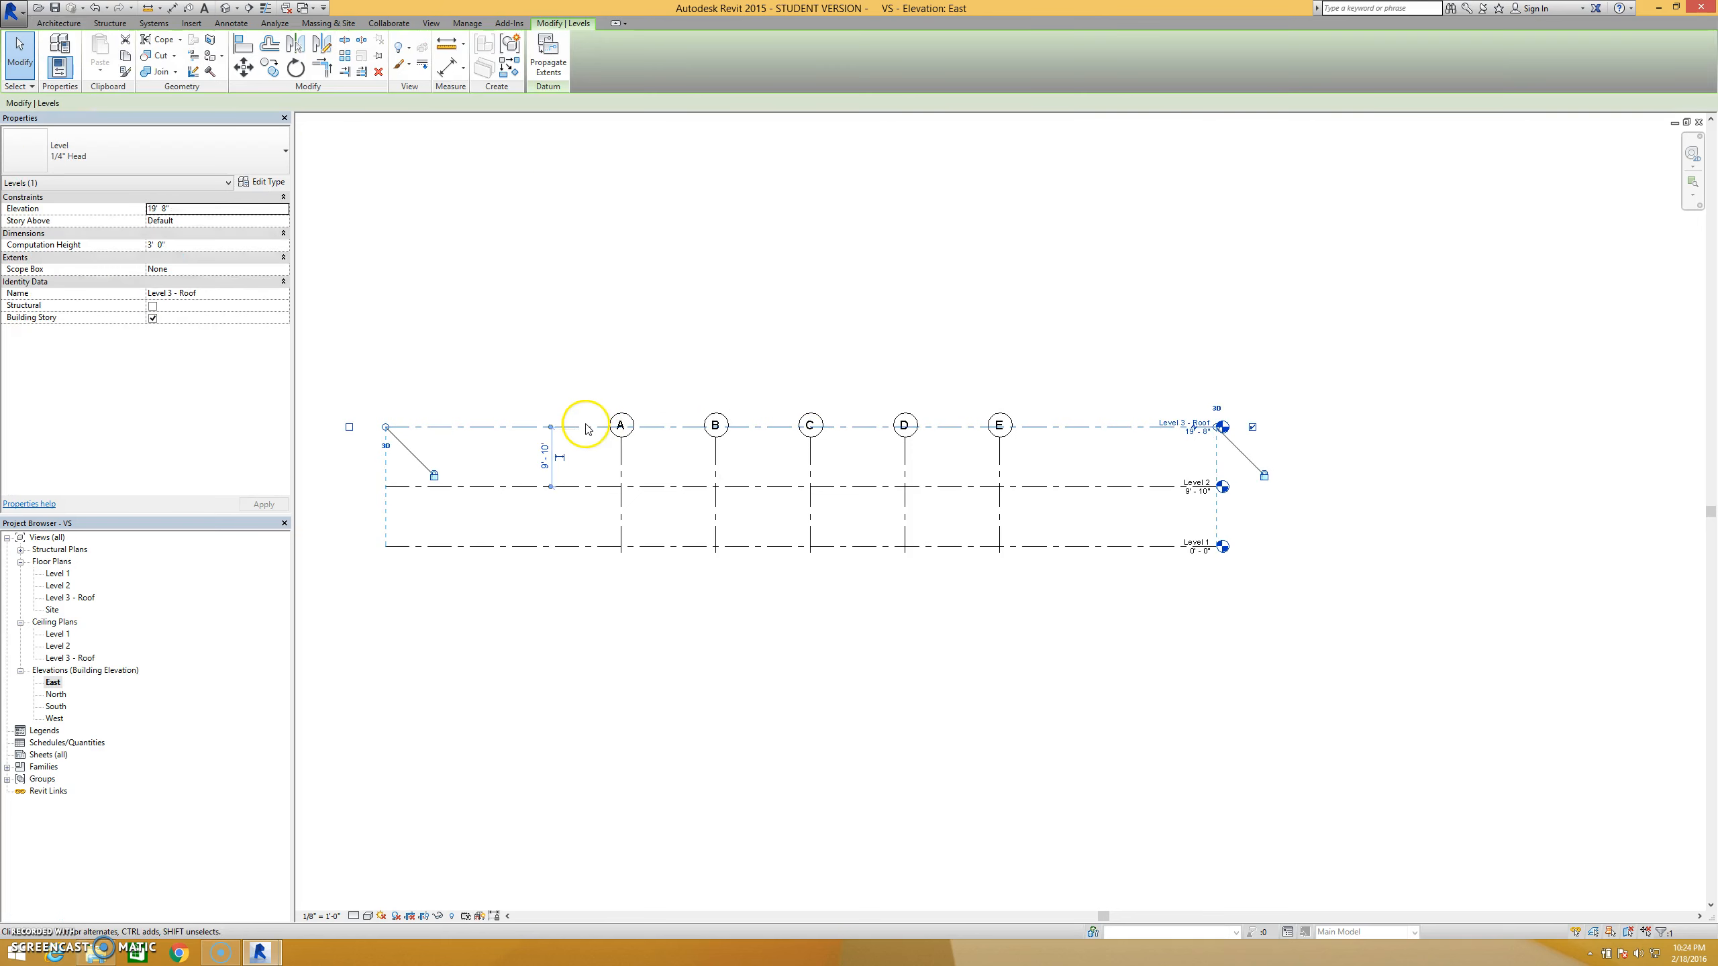
pyautogui.moveTo(567, 427); pyautogui.dragTo(565, 359)
pyautogui.click(1200, 377)
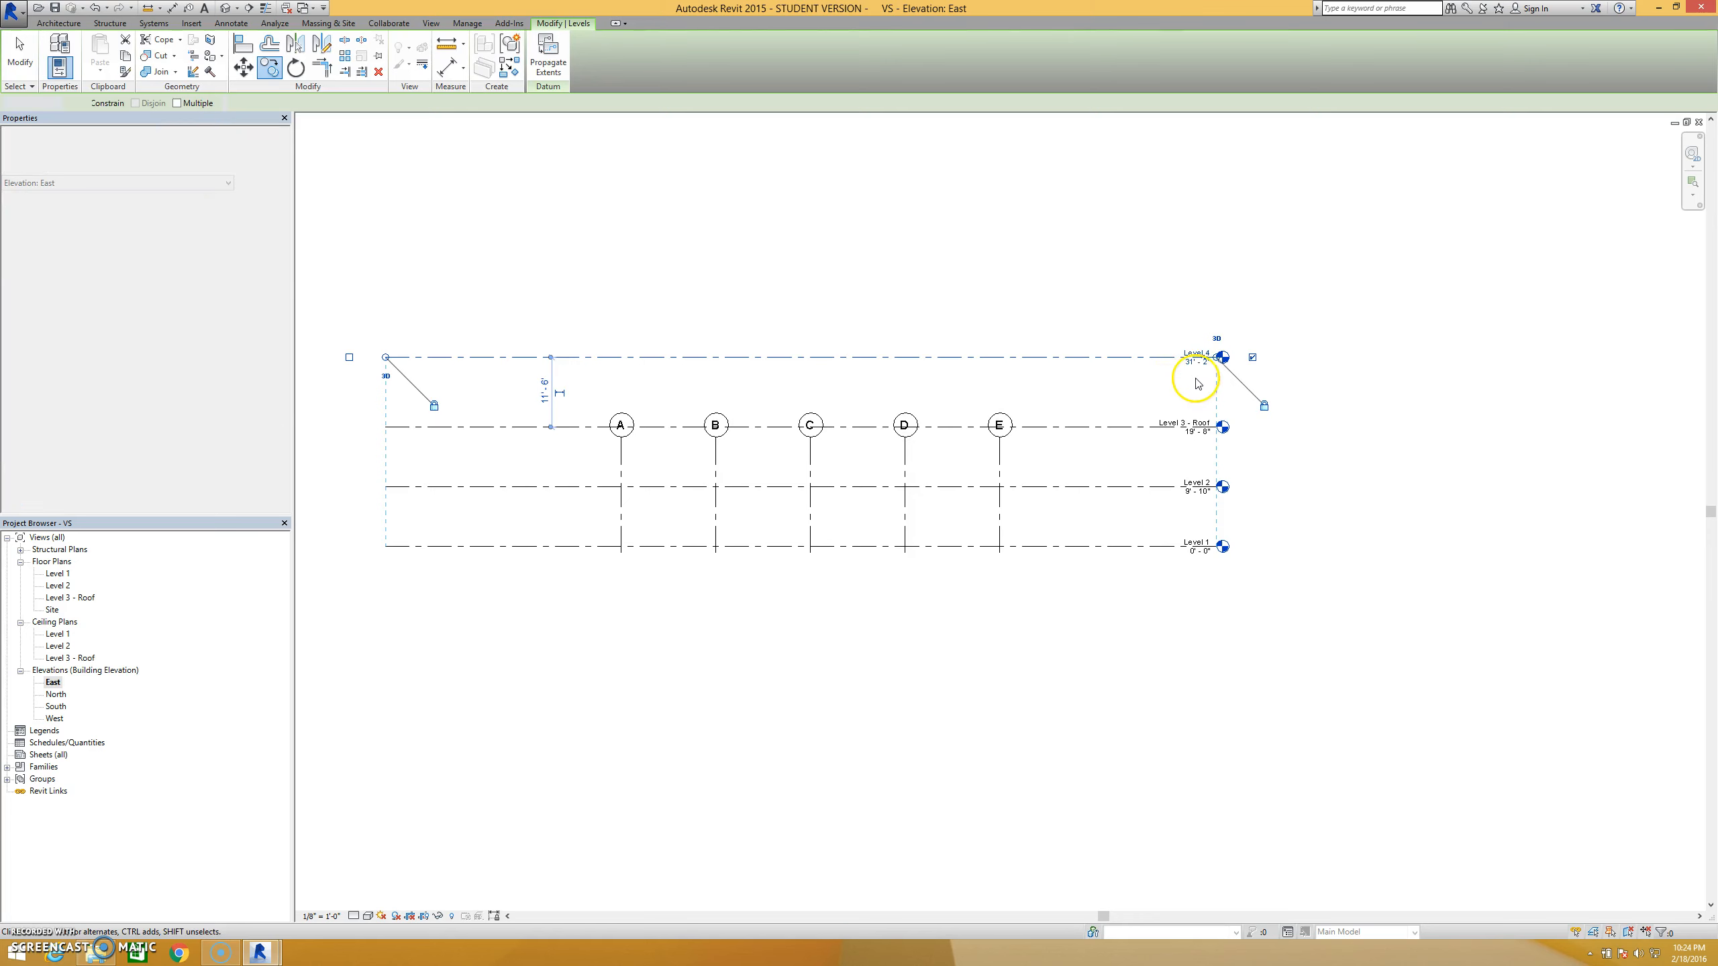
# Open the Level 3 - Roof floor plan from its level head, look it over, and close it to return to the East elevation
pyautogui.scroll(3, 1209, 379)
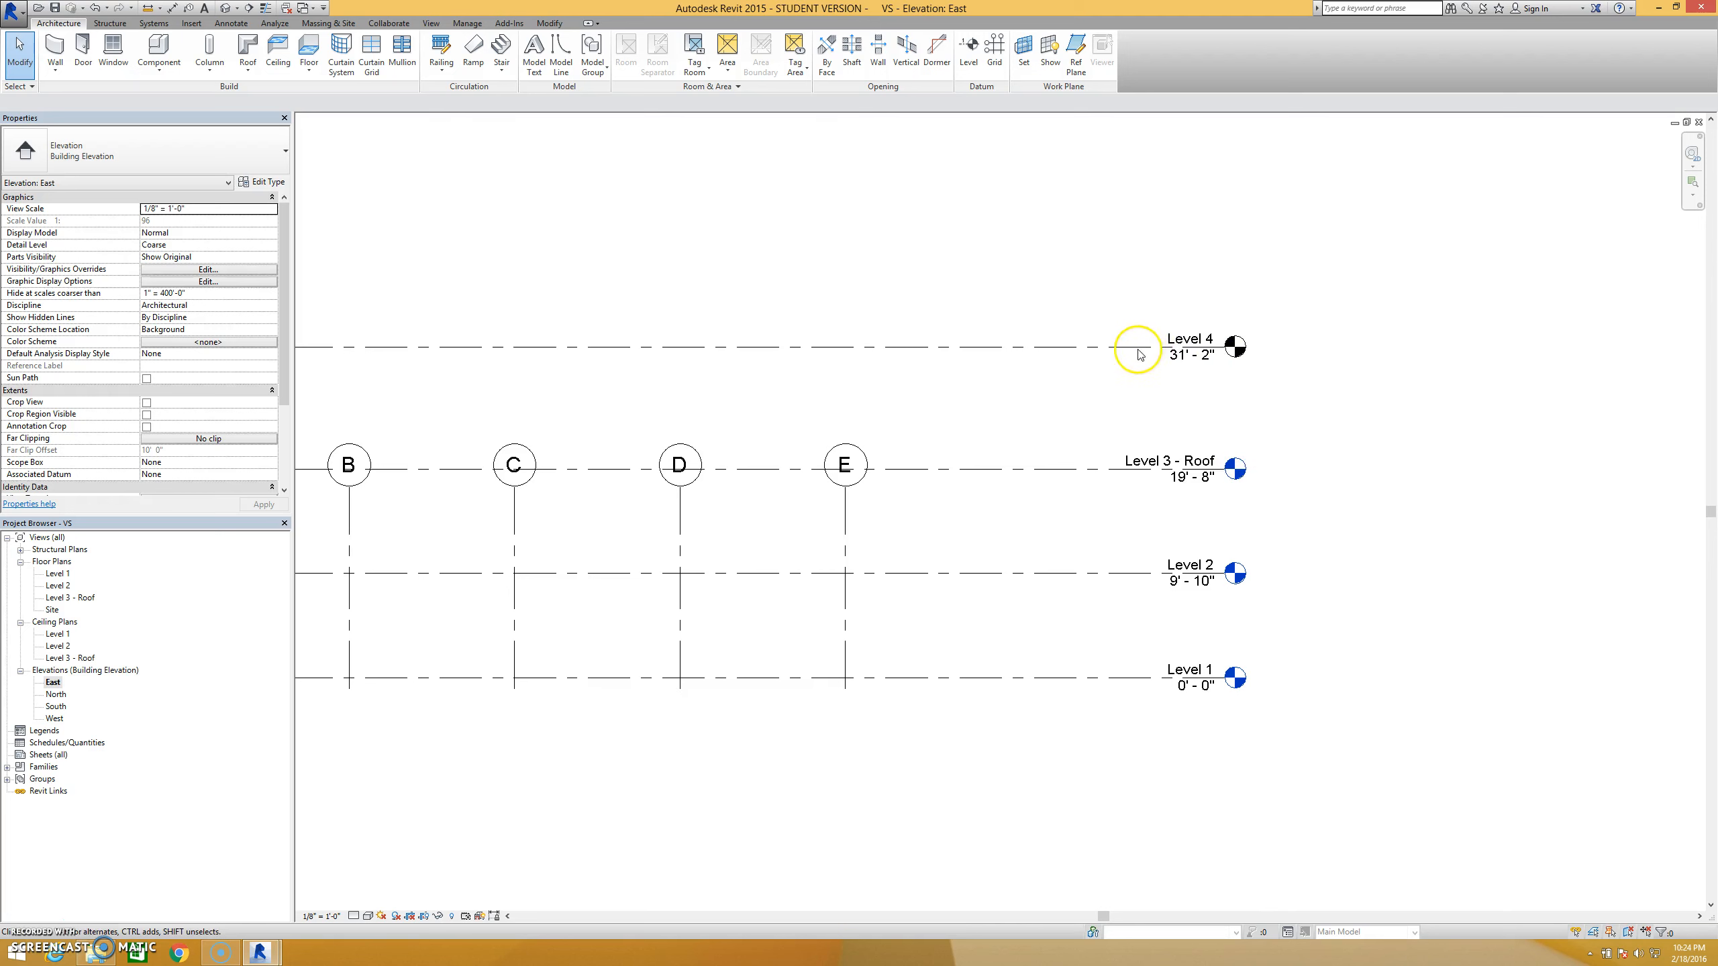
pyautogui.doubleClick(1232, 471)
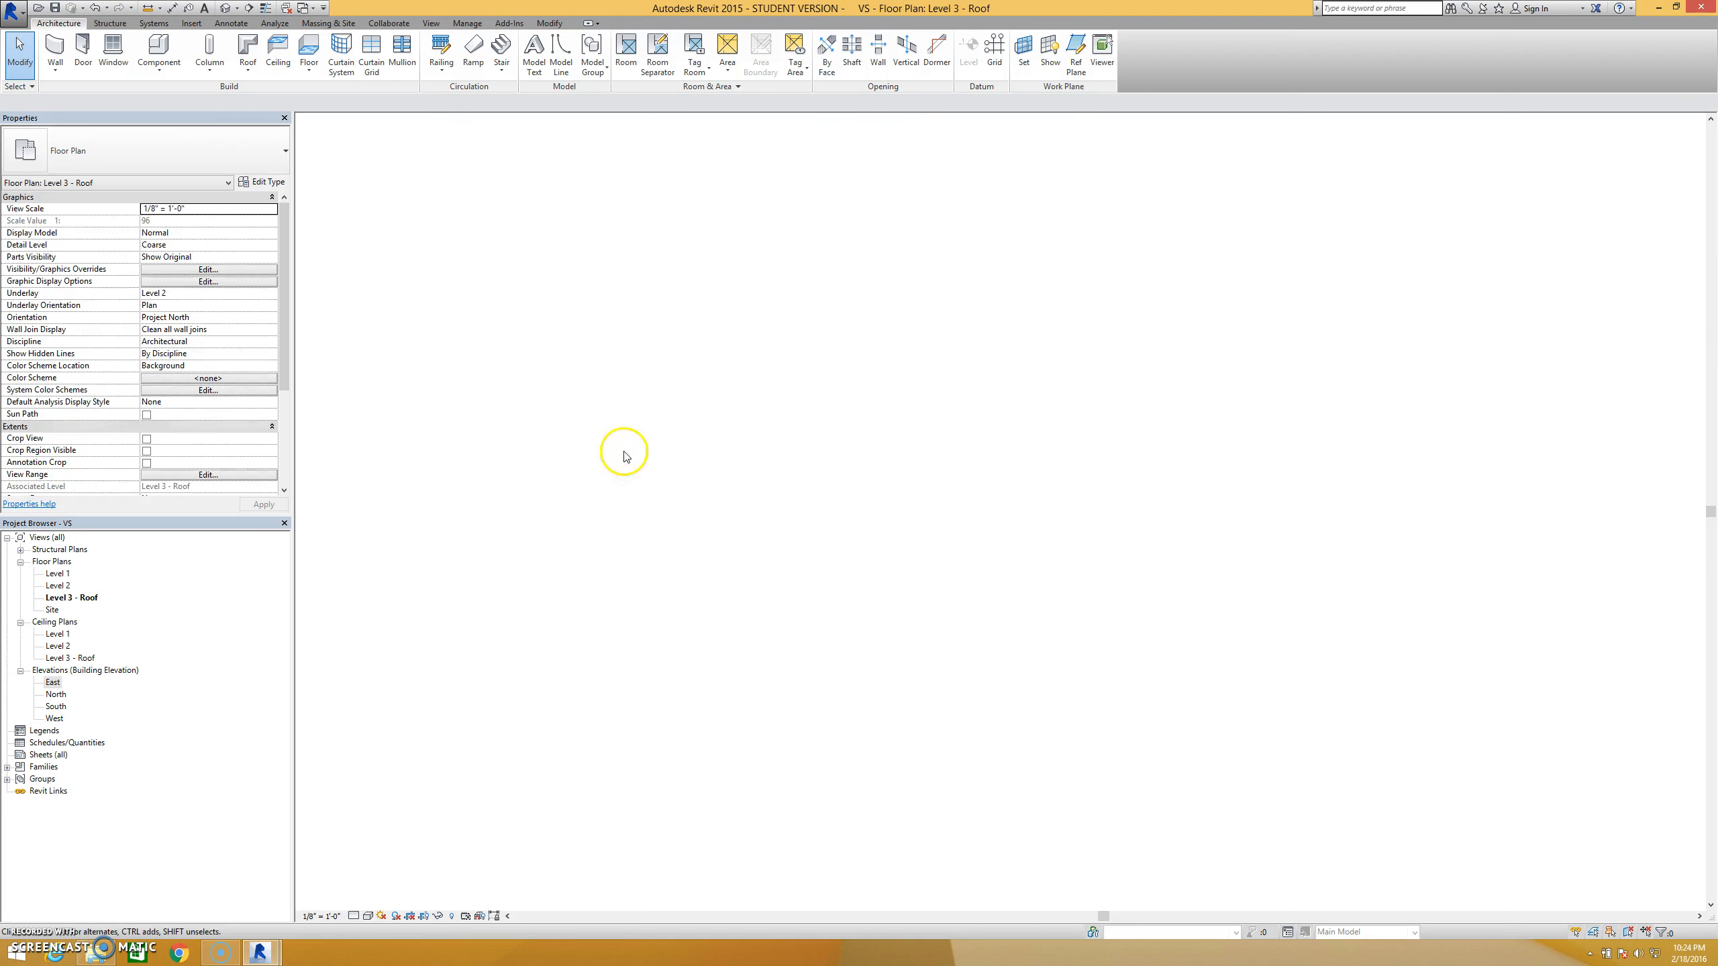
pyautogui.scroll(-3, 975, 467)
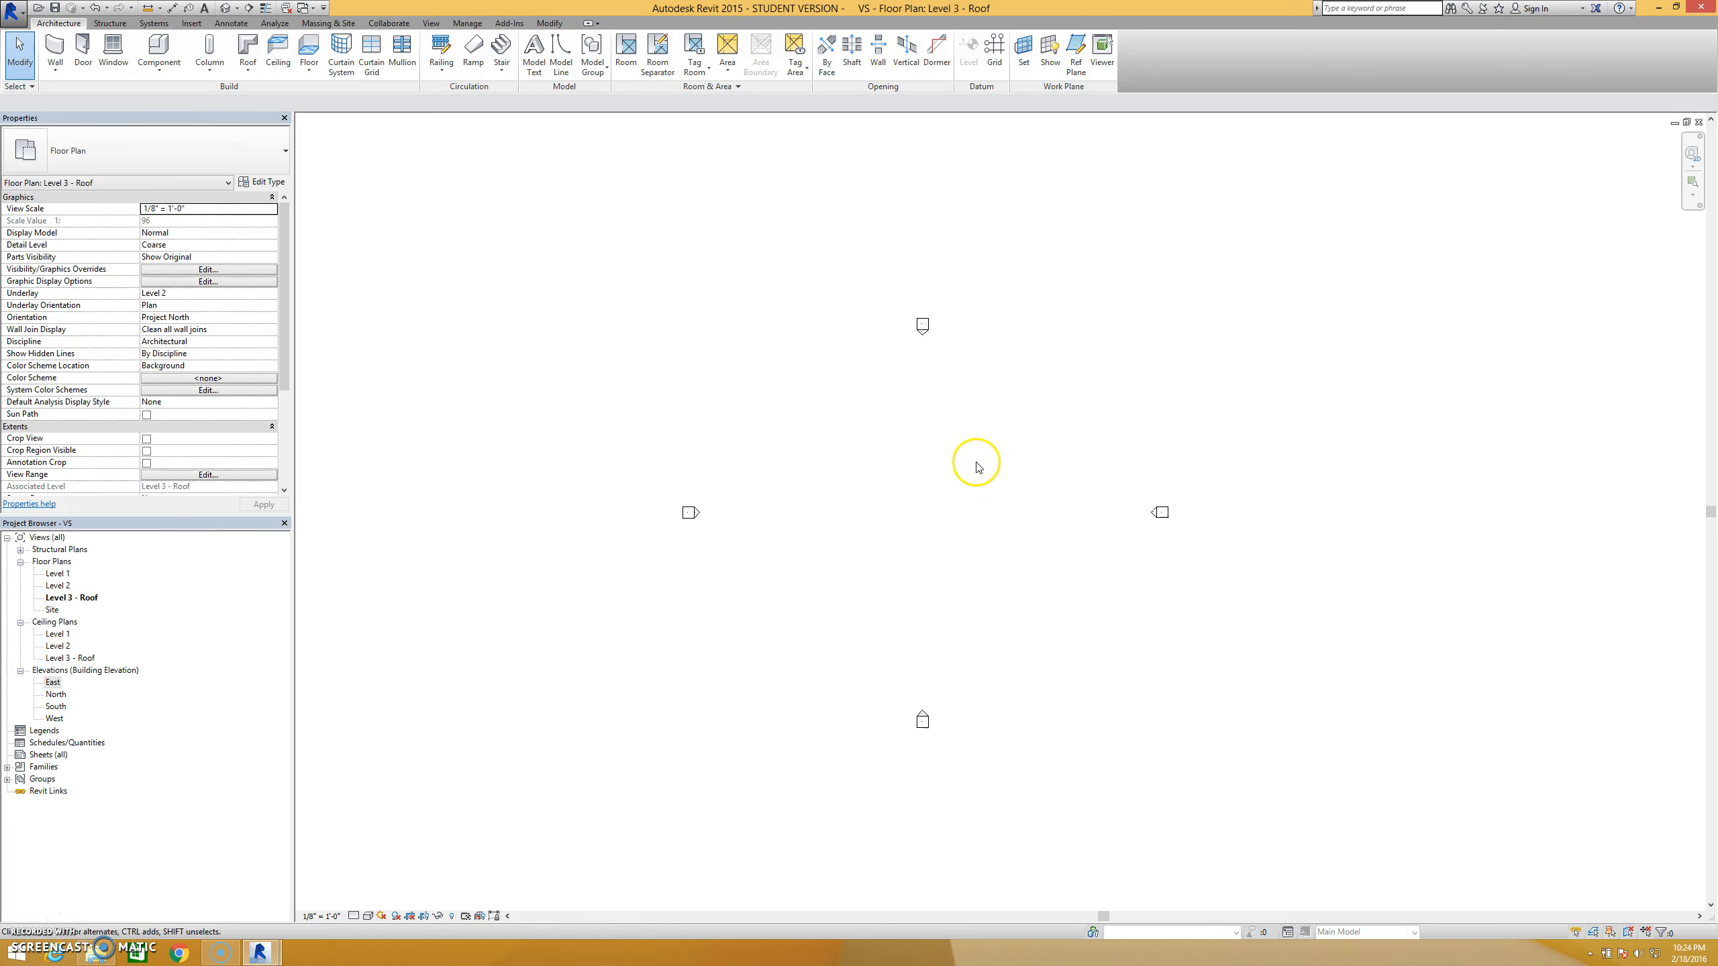
pyautogui.click(1699, 122)
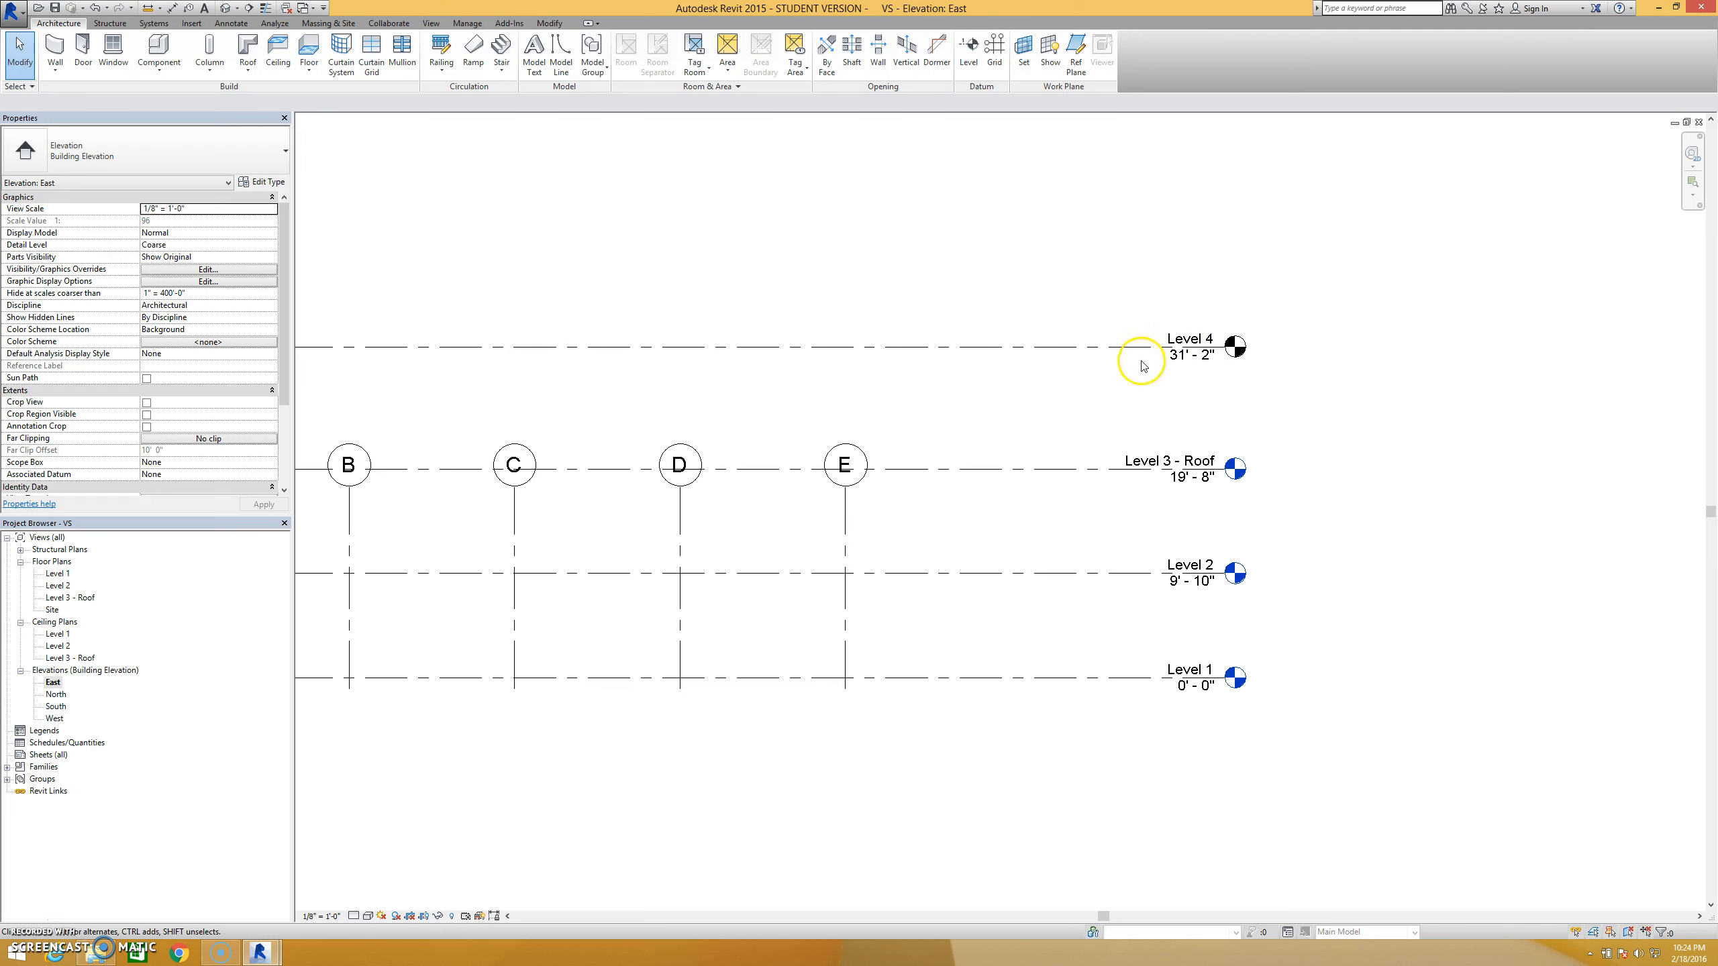
# Set the elevation of Level 4 to 27' 10 1/2"
pyautogui.click(1228, 373)
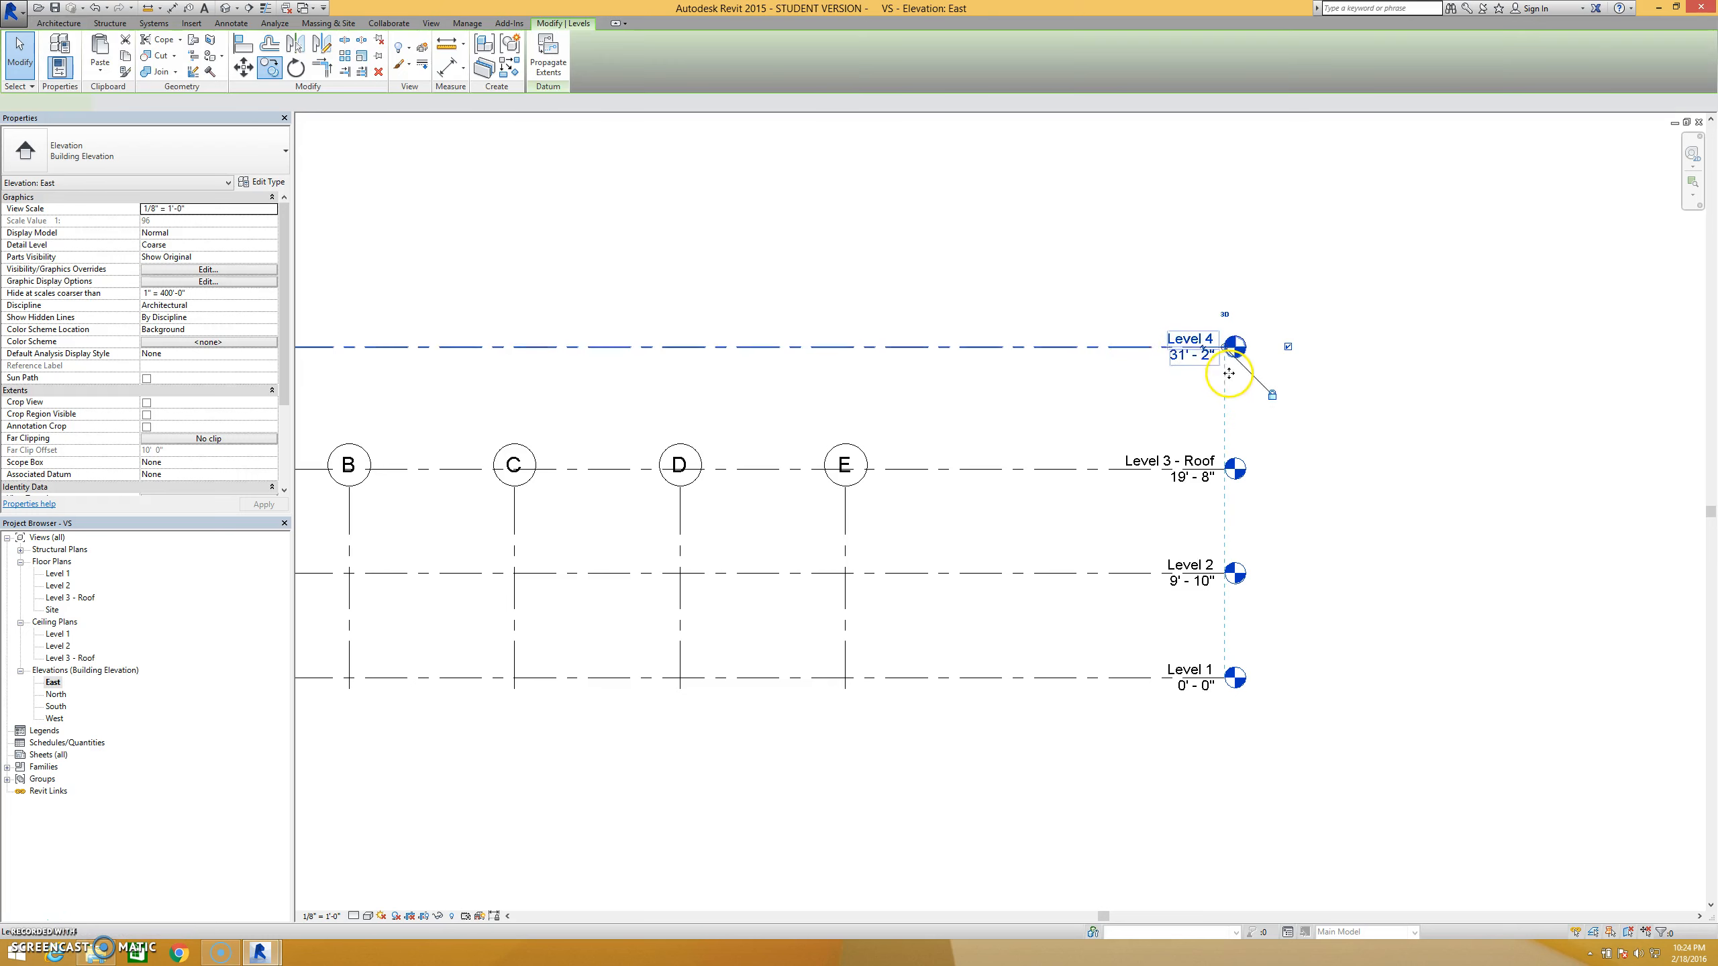
pyautogui.click(1184, 356)
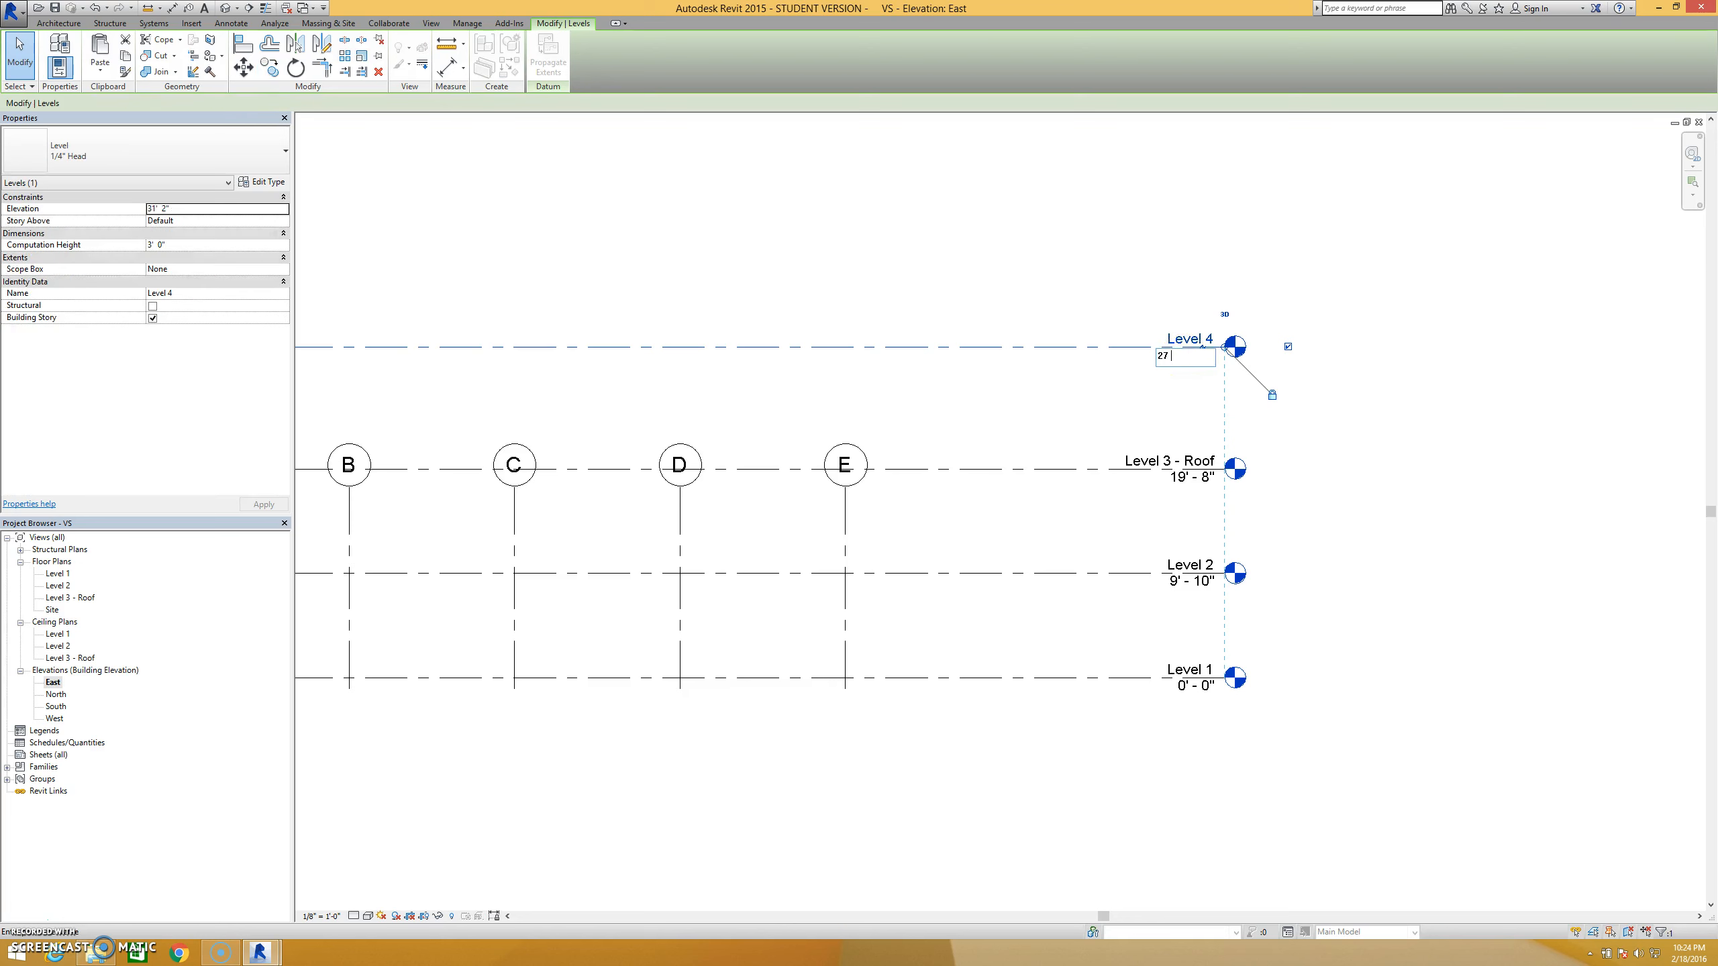
pyautogui.write('27 10.5')
pyautogui.press('Return')
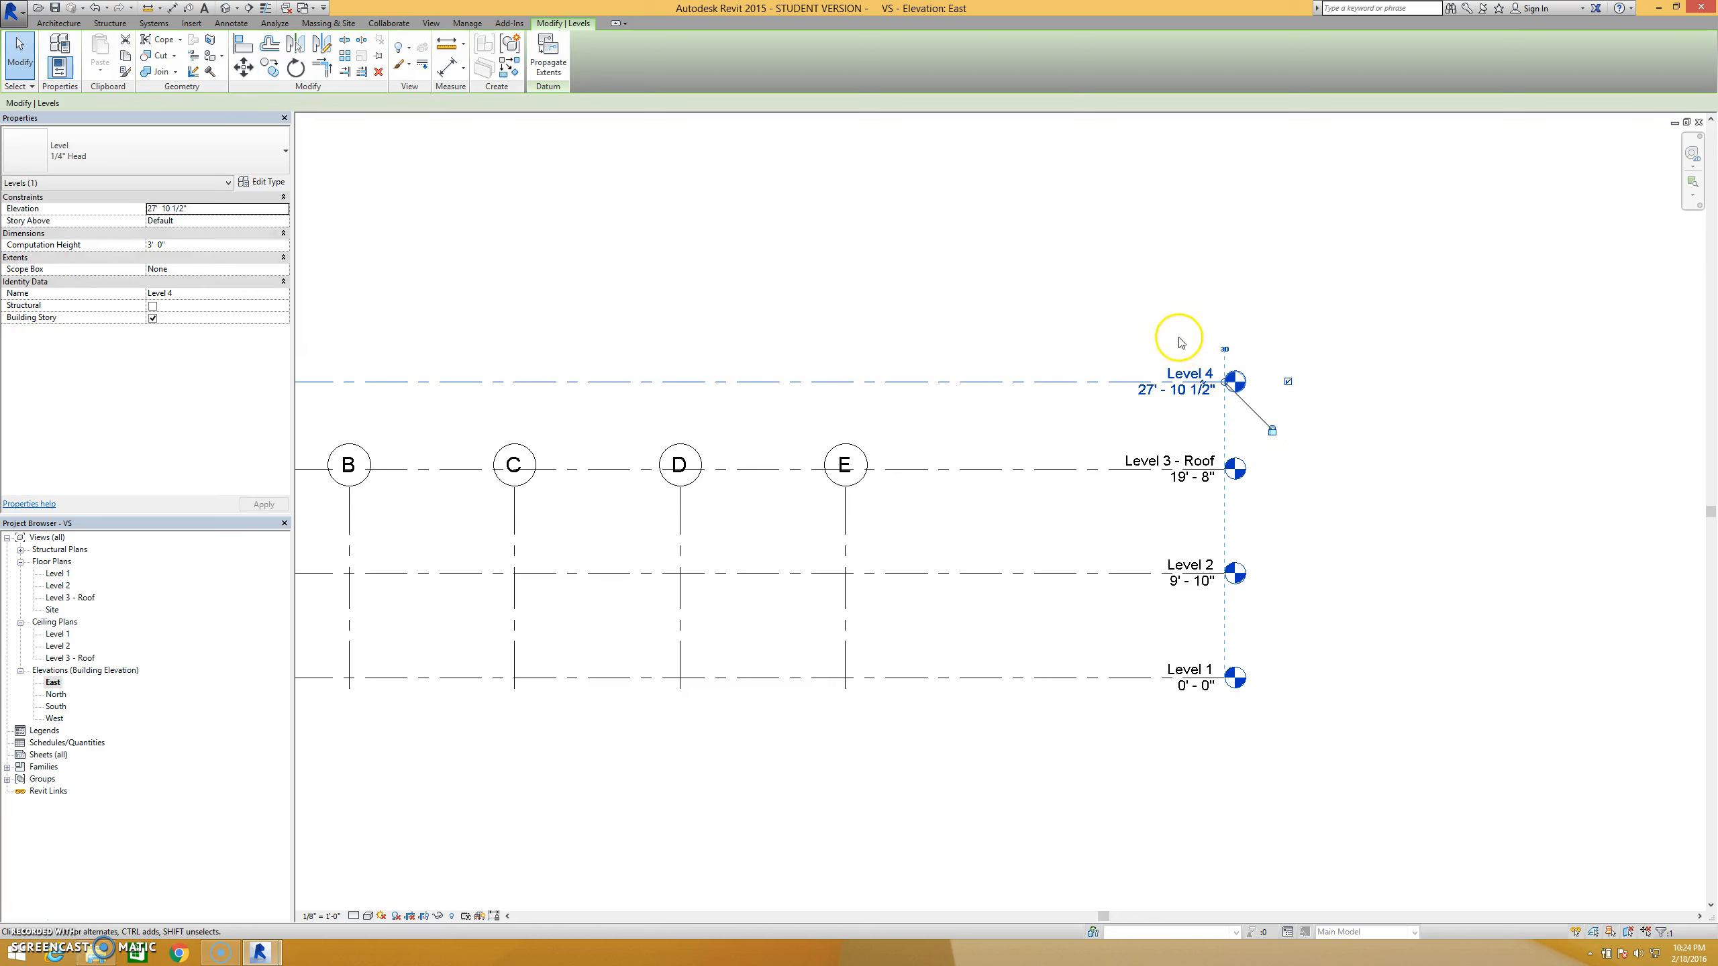
pyautogui.click(1181, 430)
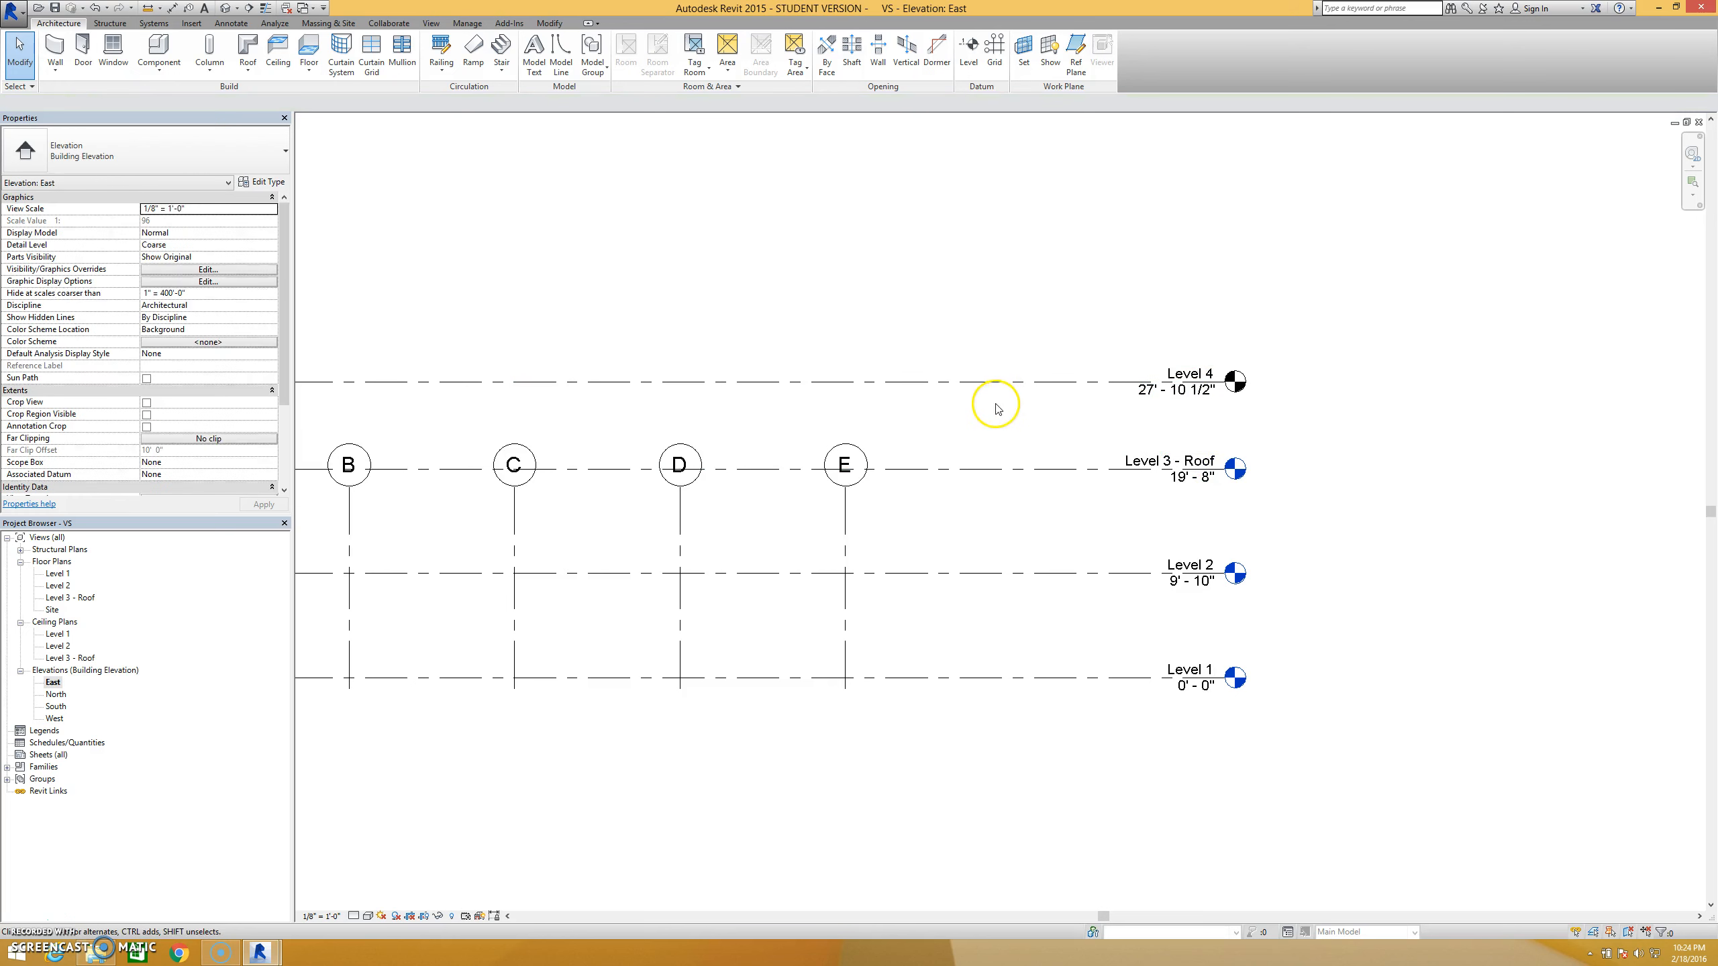
# Create a new floor plan view for Level 4, keeping the option not to duplicate existing views enabled
pyautogui.moveTo(997, 405); pyautogui.dragTo(1150, 434, button='middle')
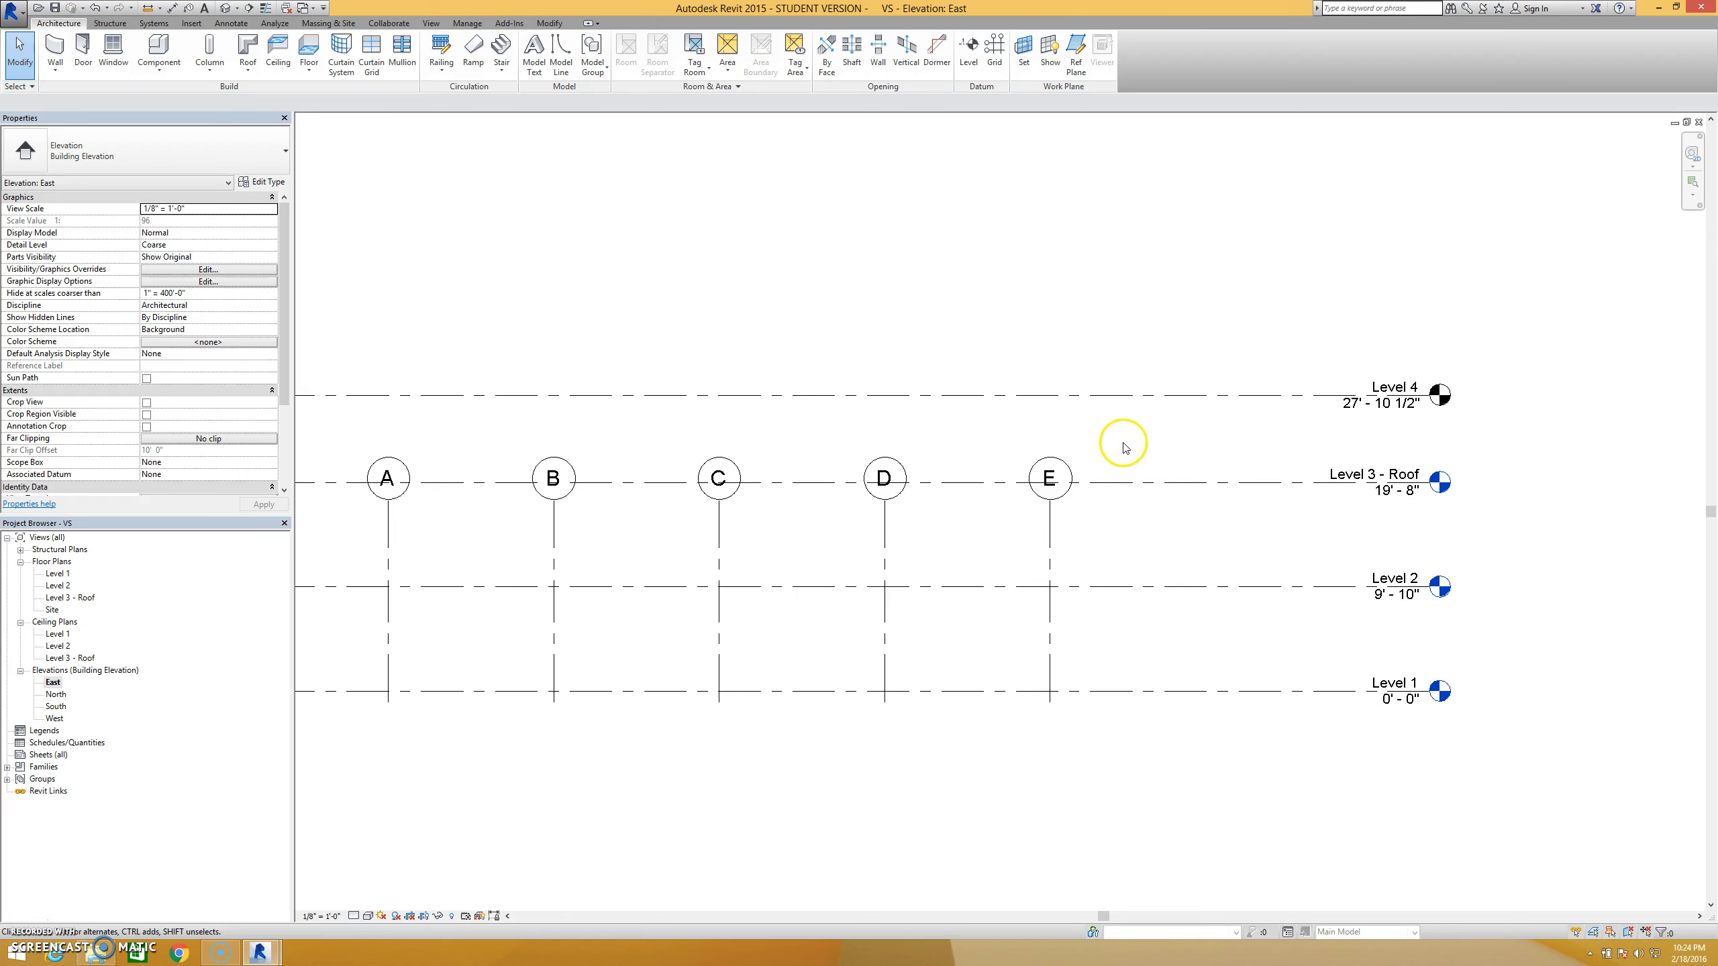
pyautogui.scroll(-3, 1124, 447)
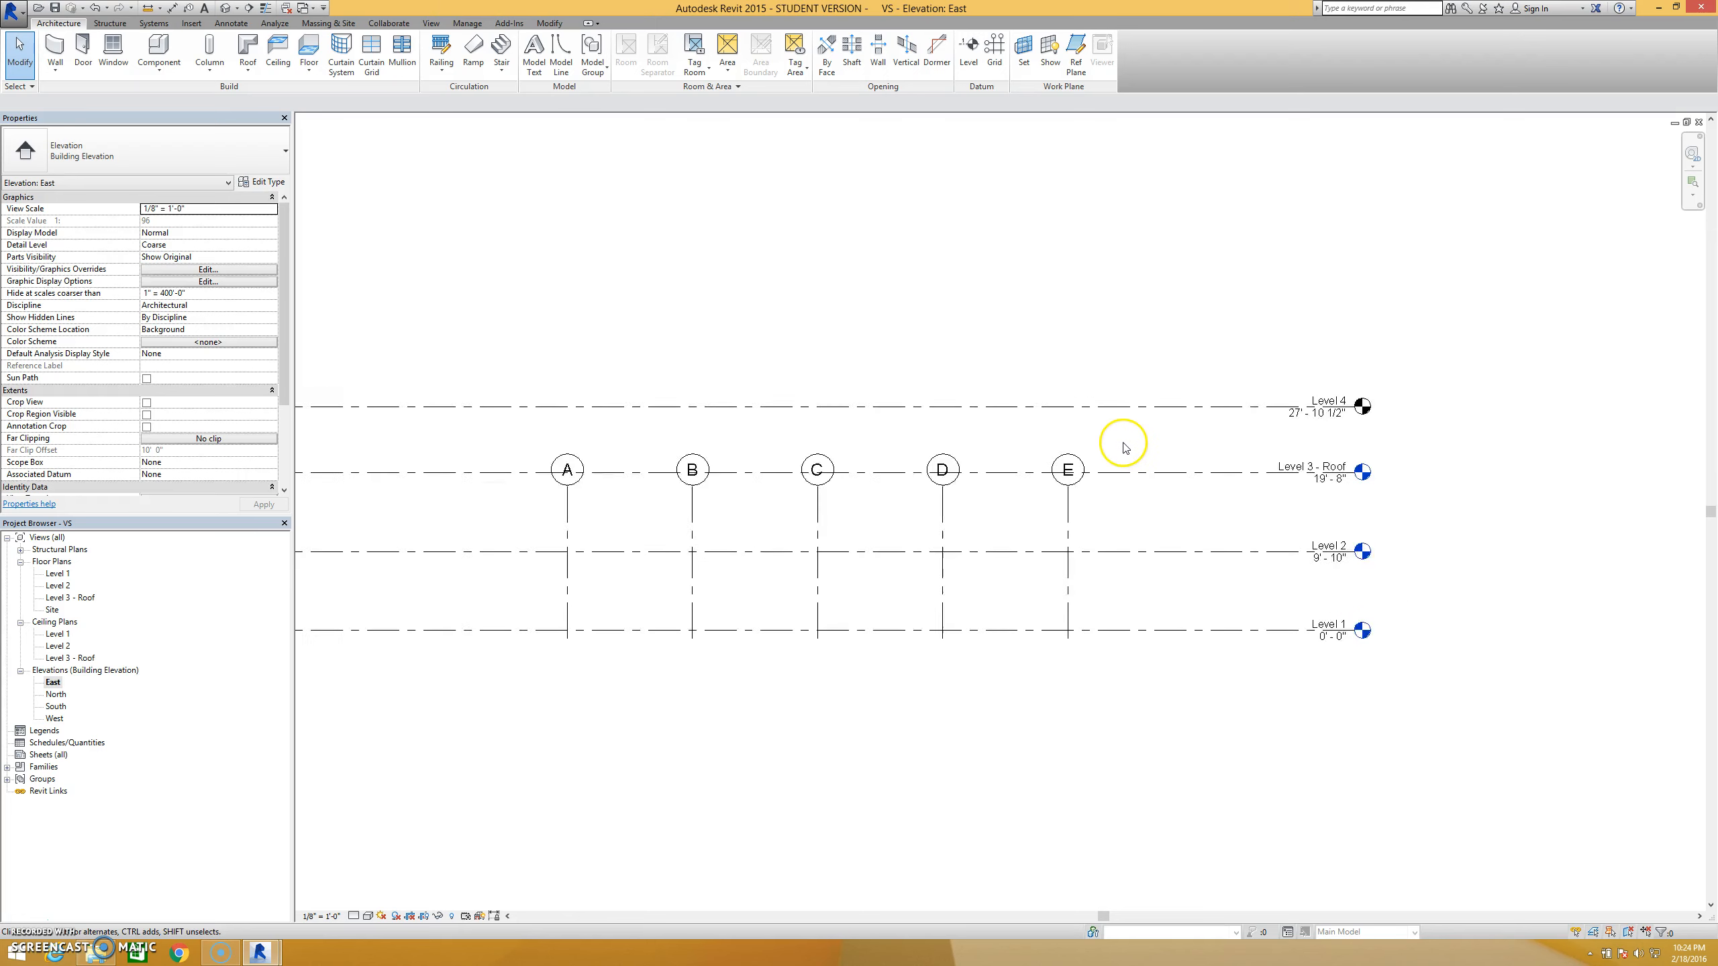
pyautogui.click(1082, 412)
pyautogui.click(1059, 331)
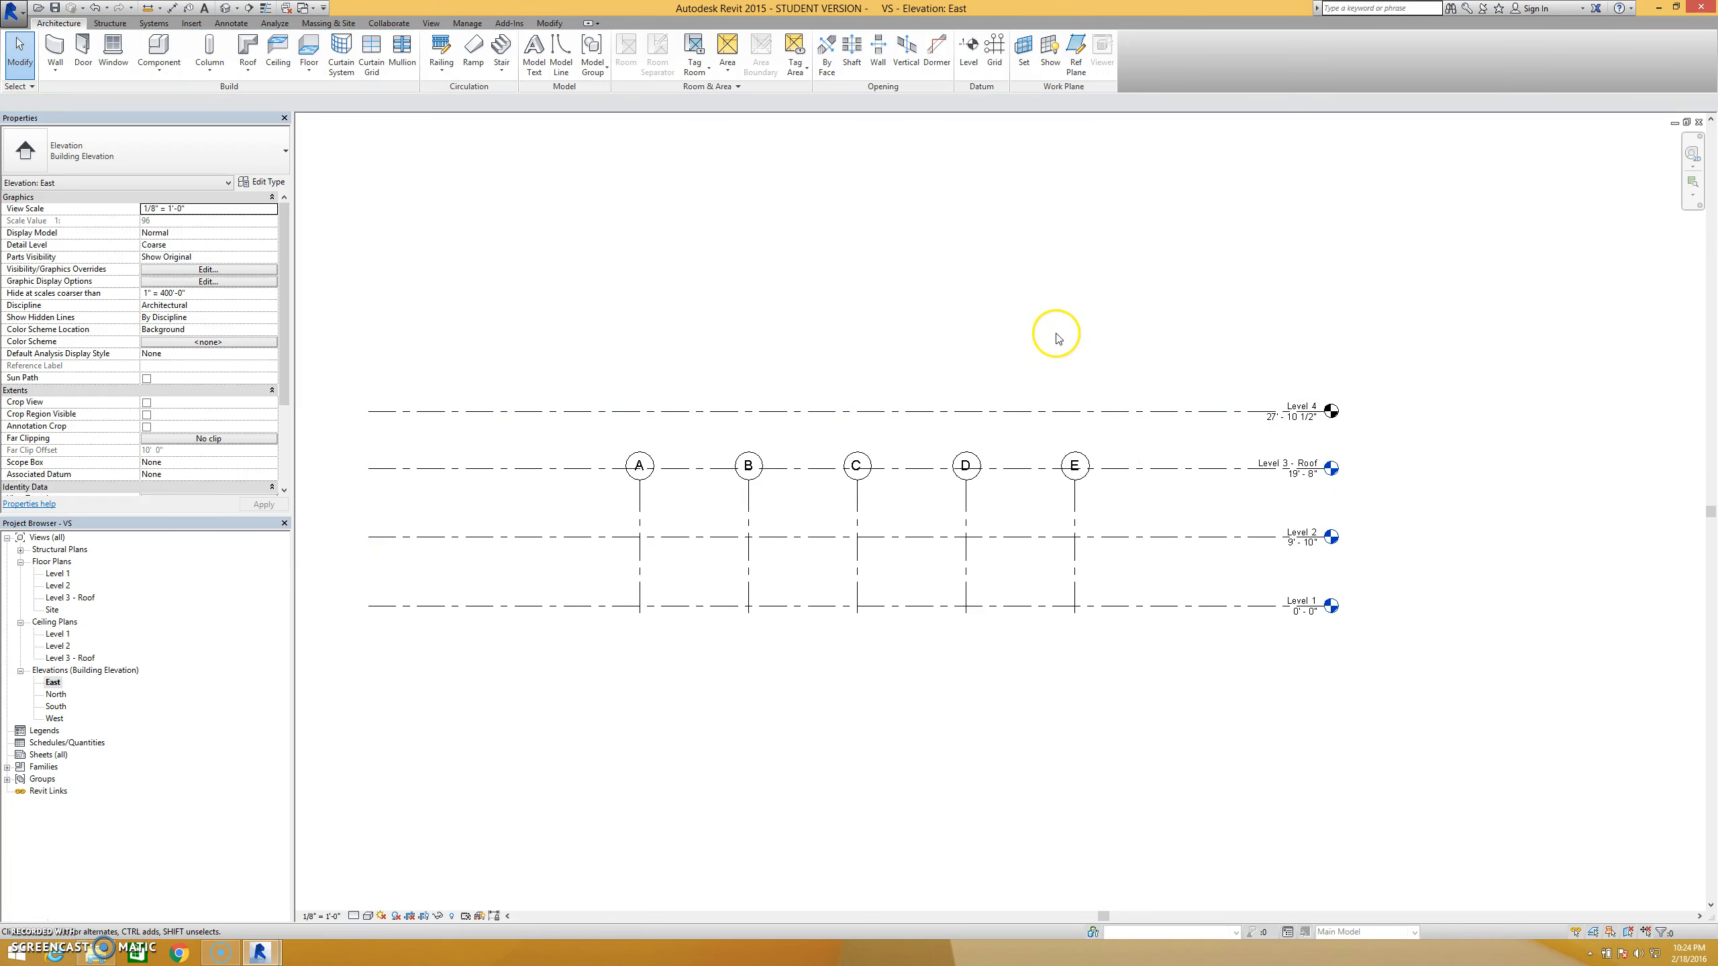
pyautogui.click(429, 24)
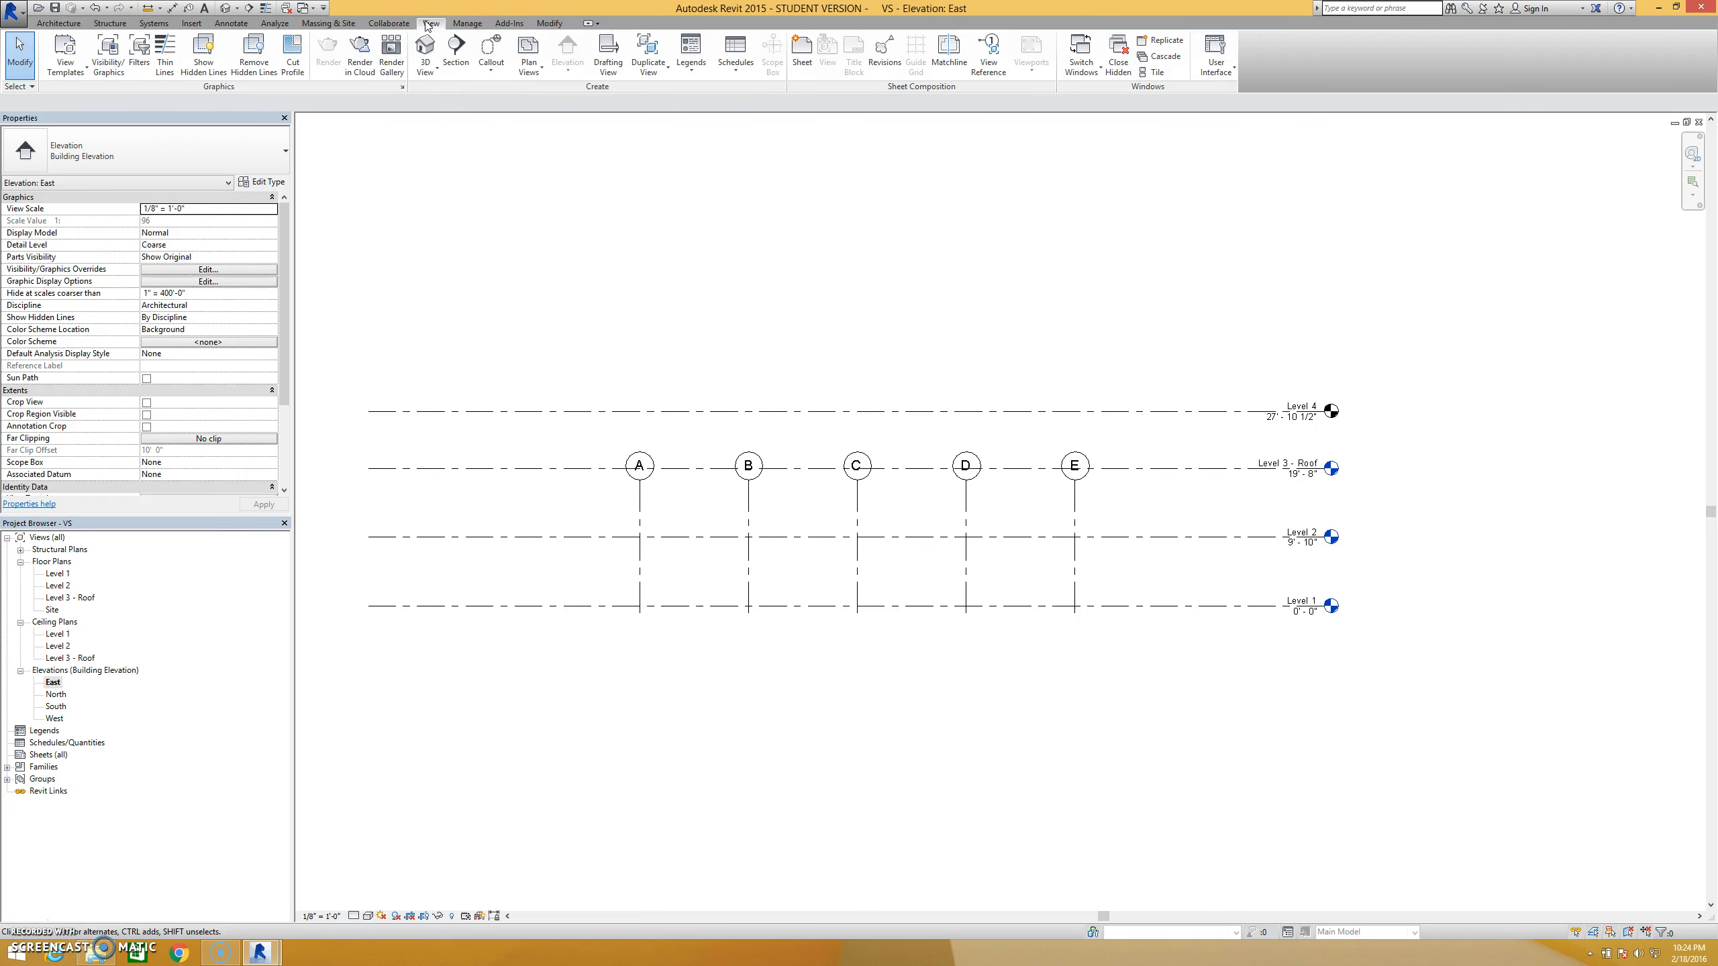
pyautogui.click(532, 73)
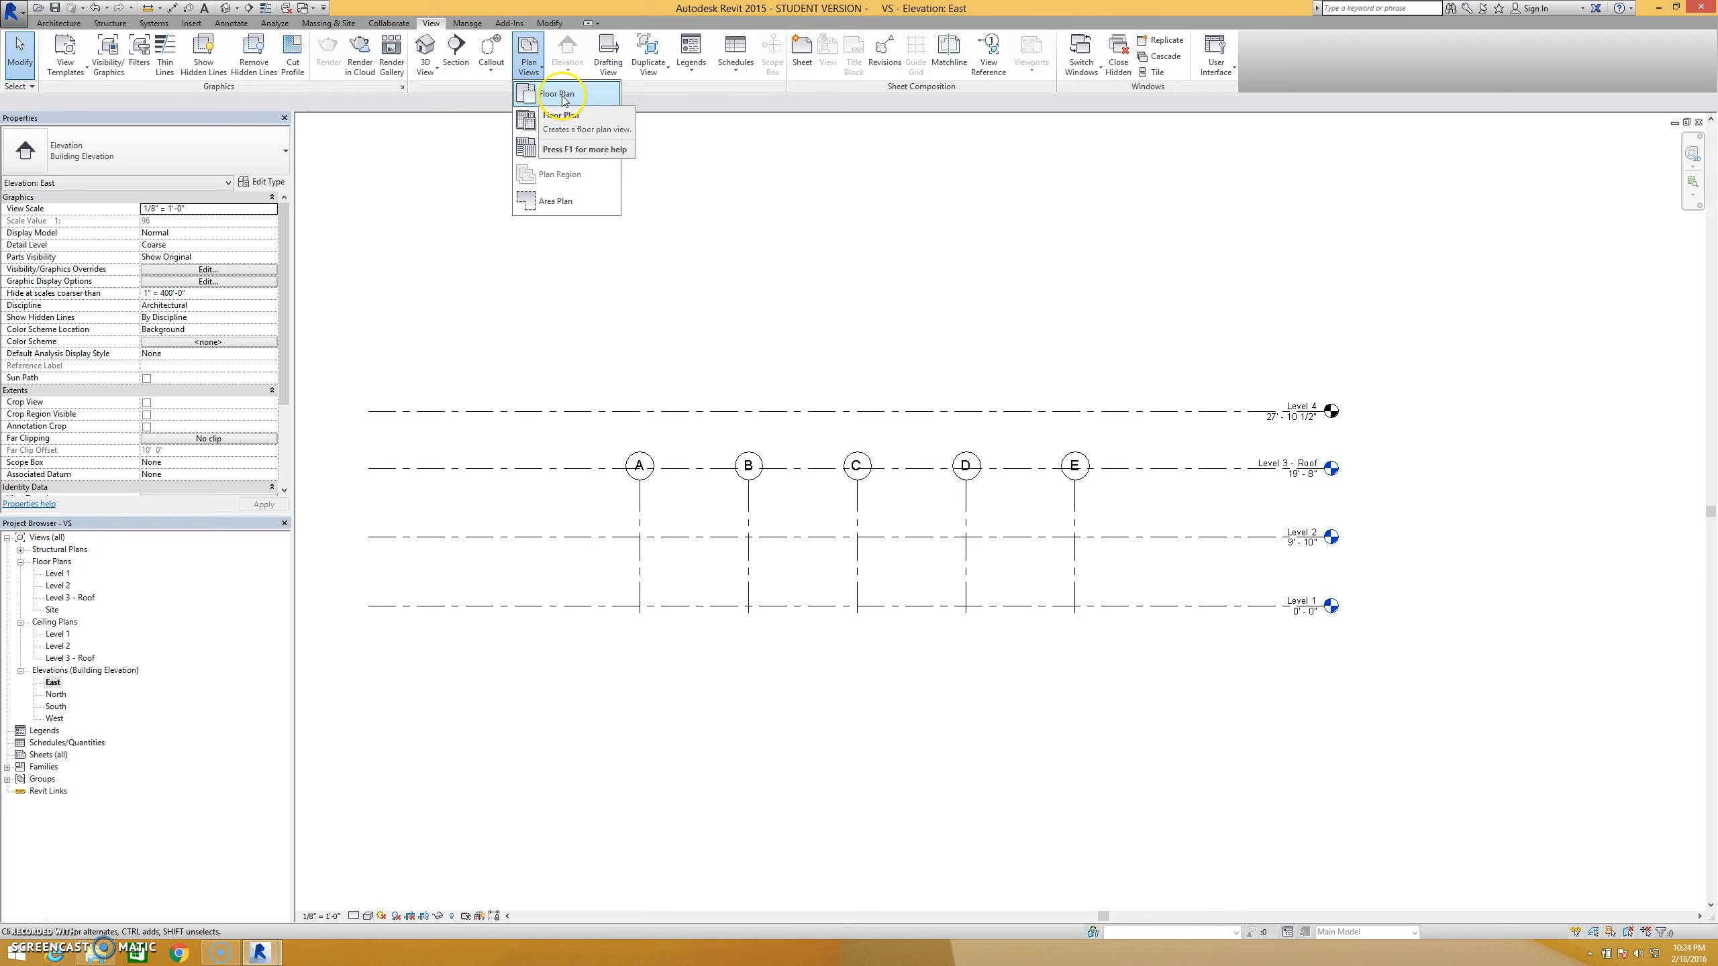
pyautogui.click(564, 100)
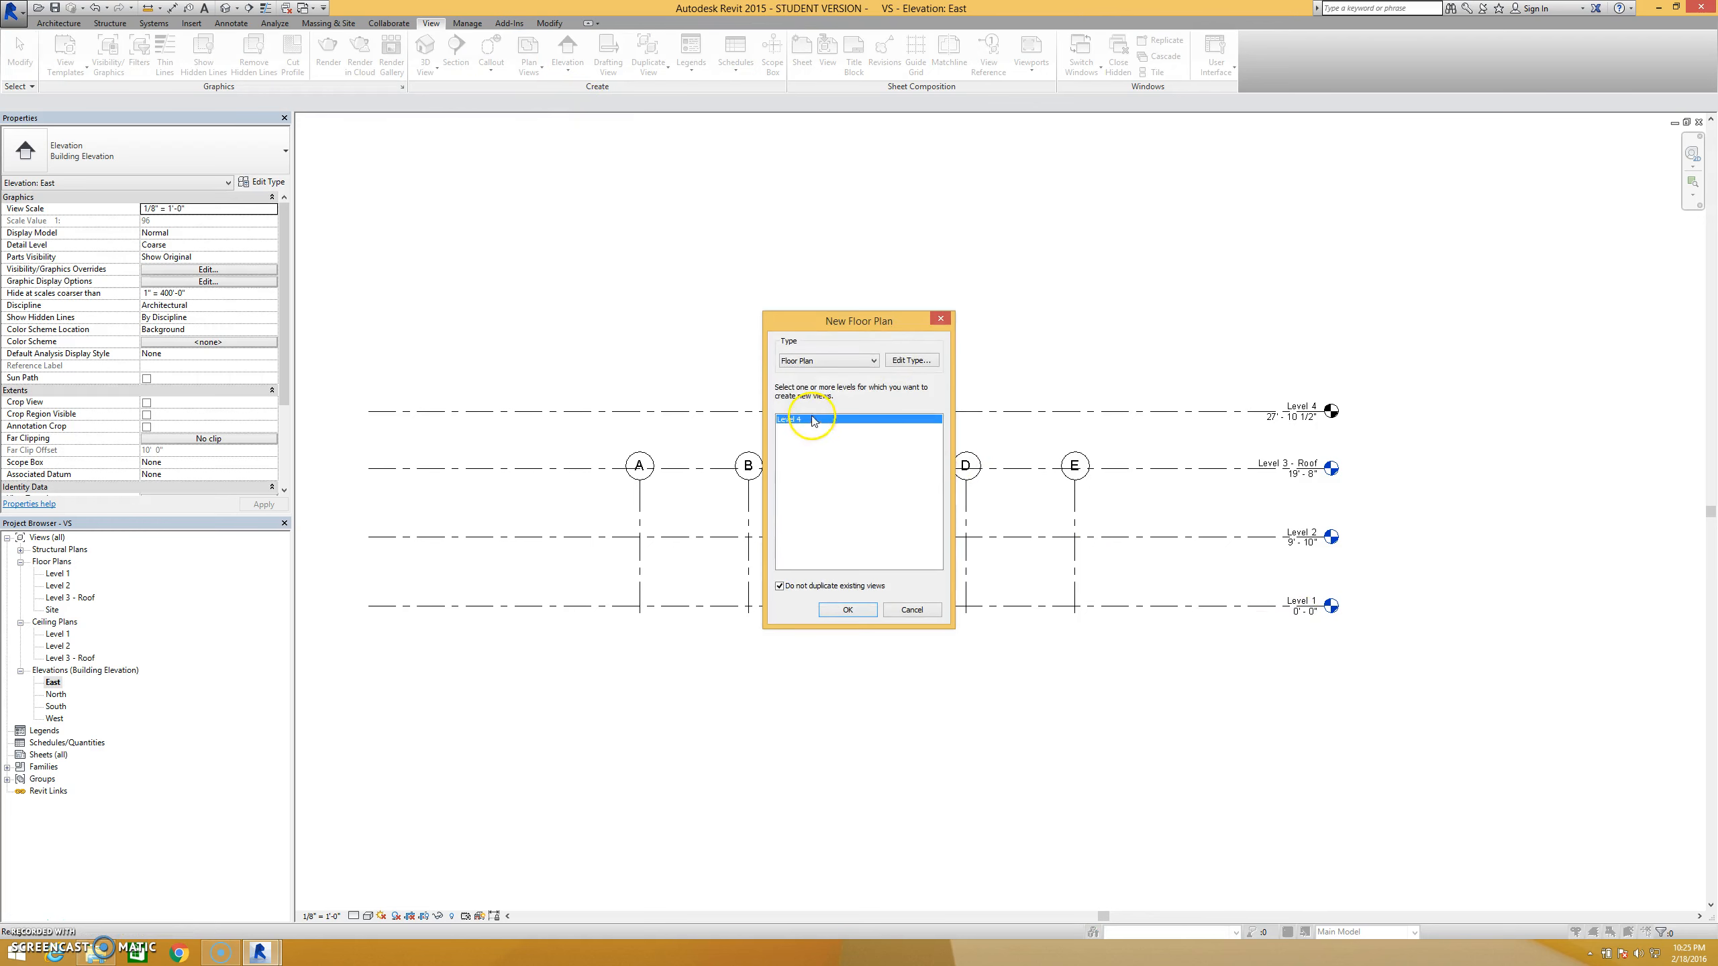
pyautogui.click(803, 591)
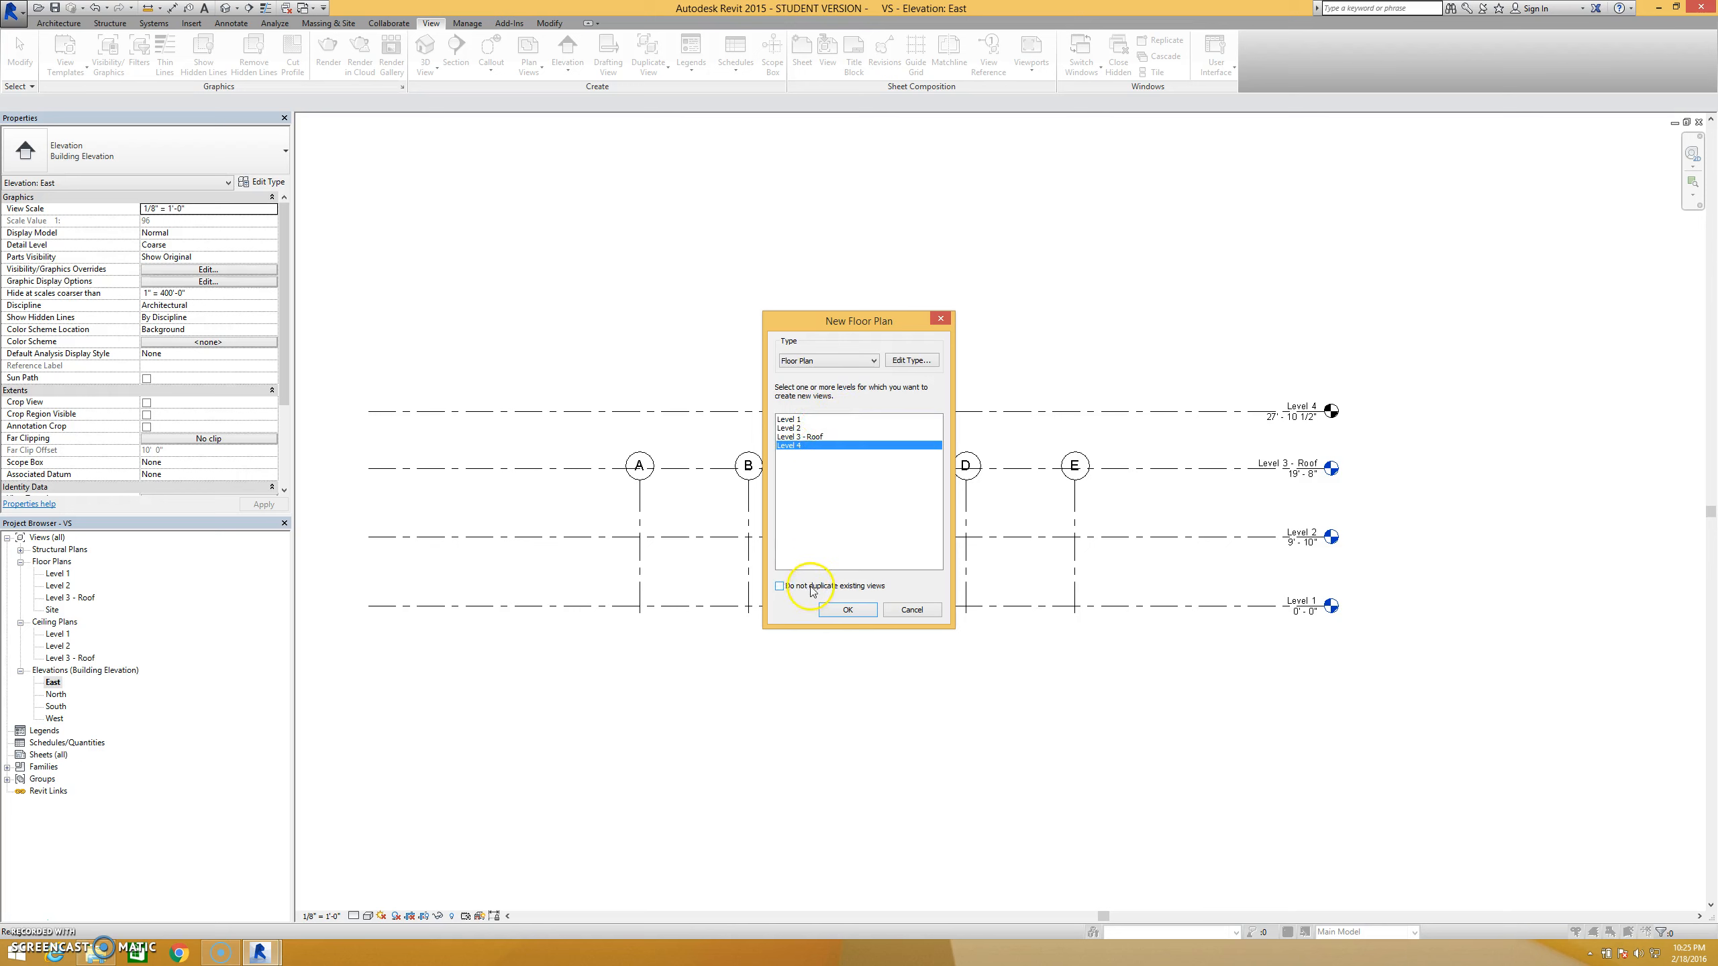
pyautogui.click(832, 587)
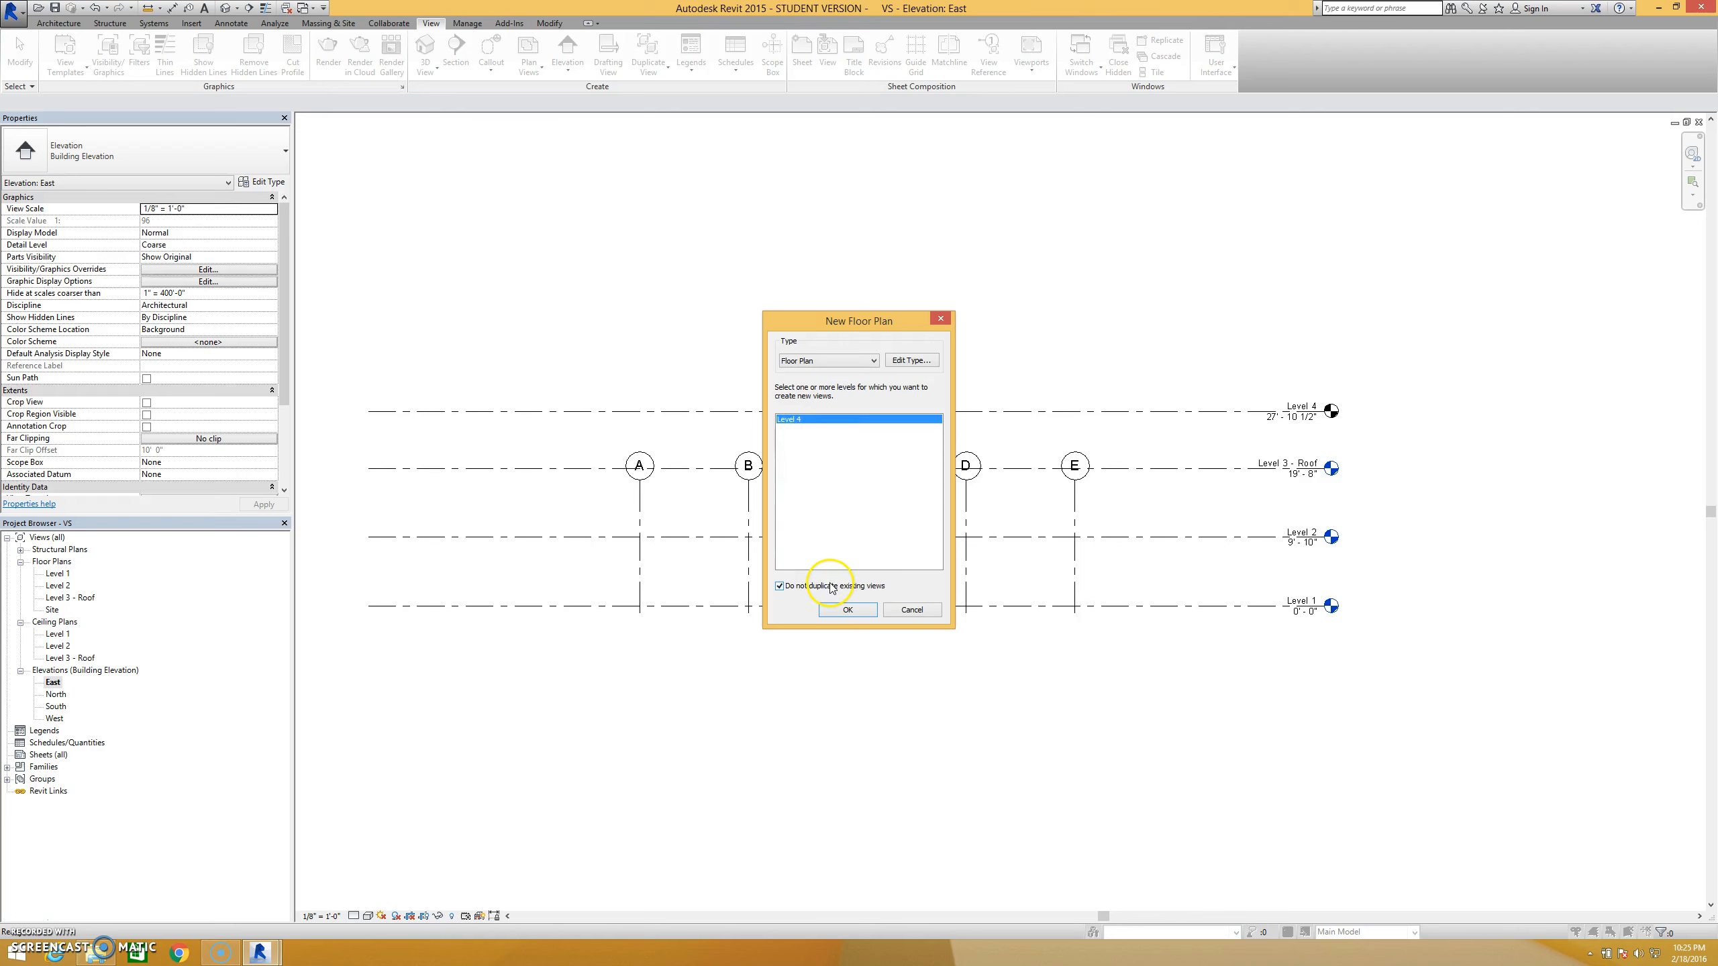
pyautogui.click(847, 616)
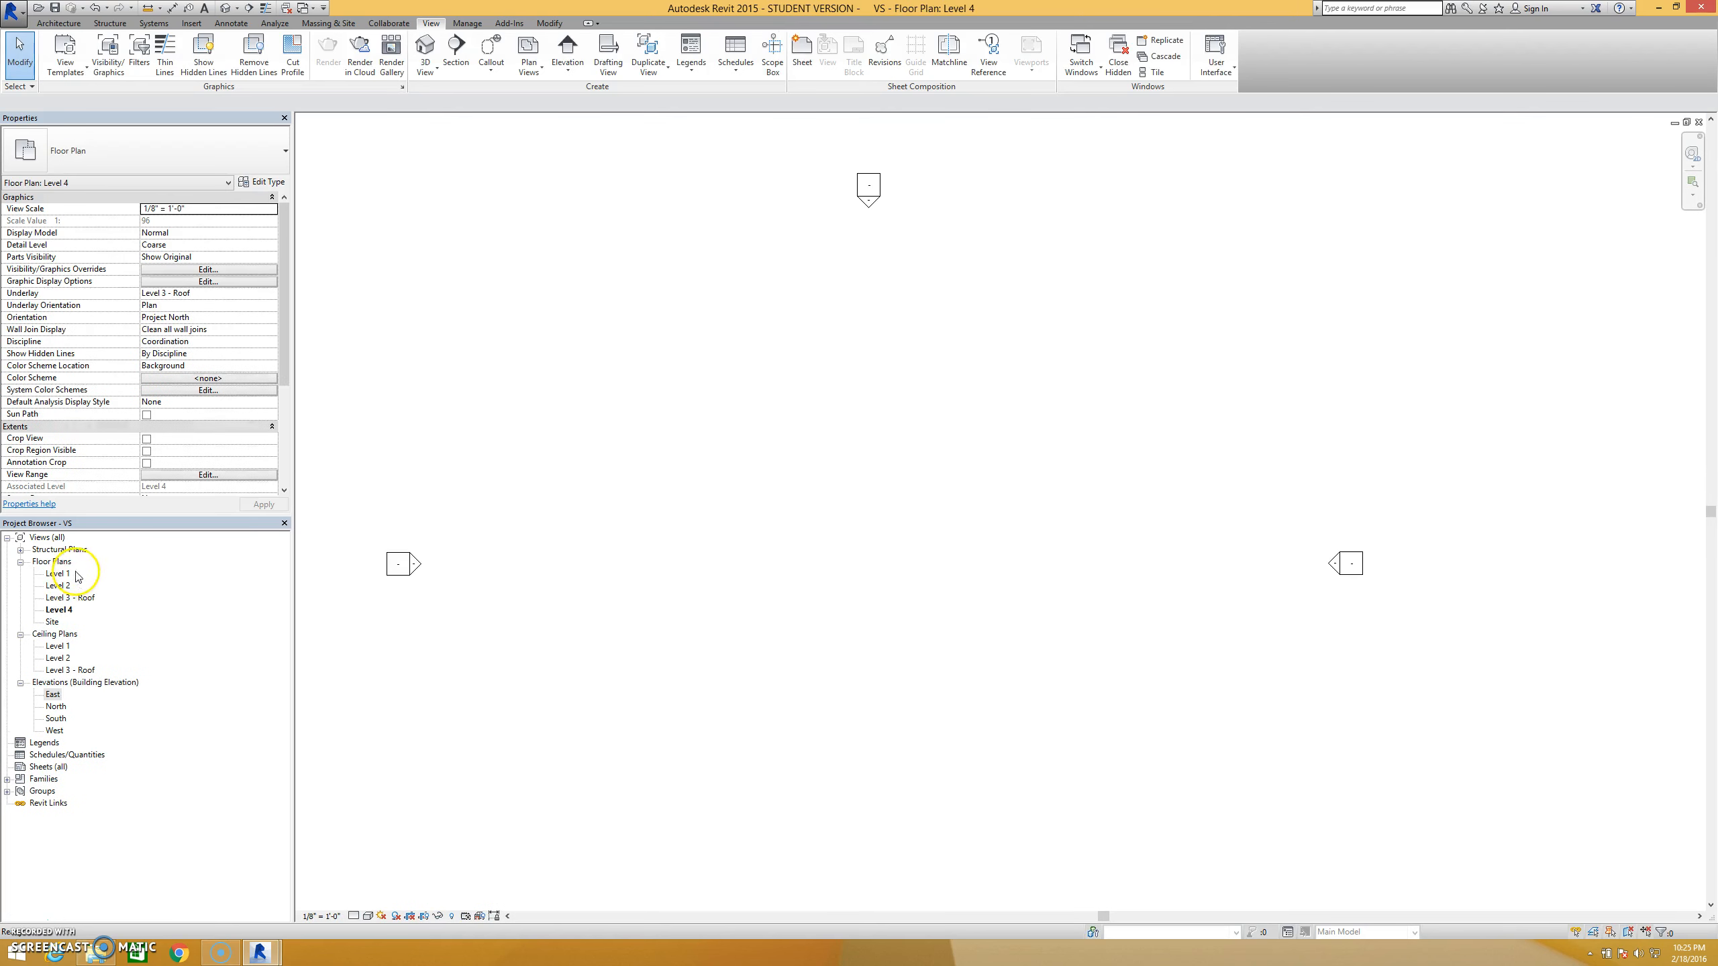
# Return to the East elevation and extend the aligned lettered grids A to E so their bubbles sit above Level 4
pyautogui.doubleClick(53, 697)
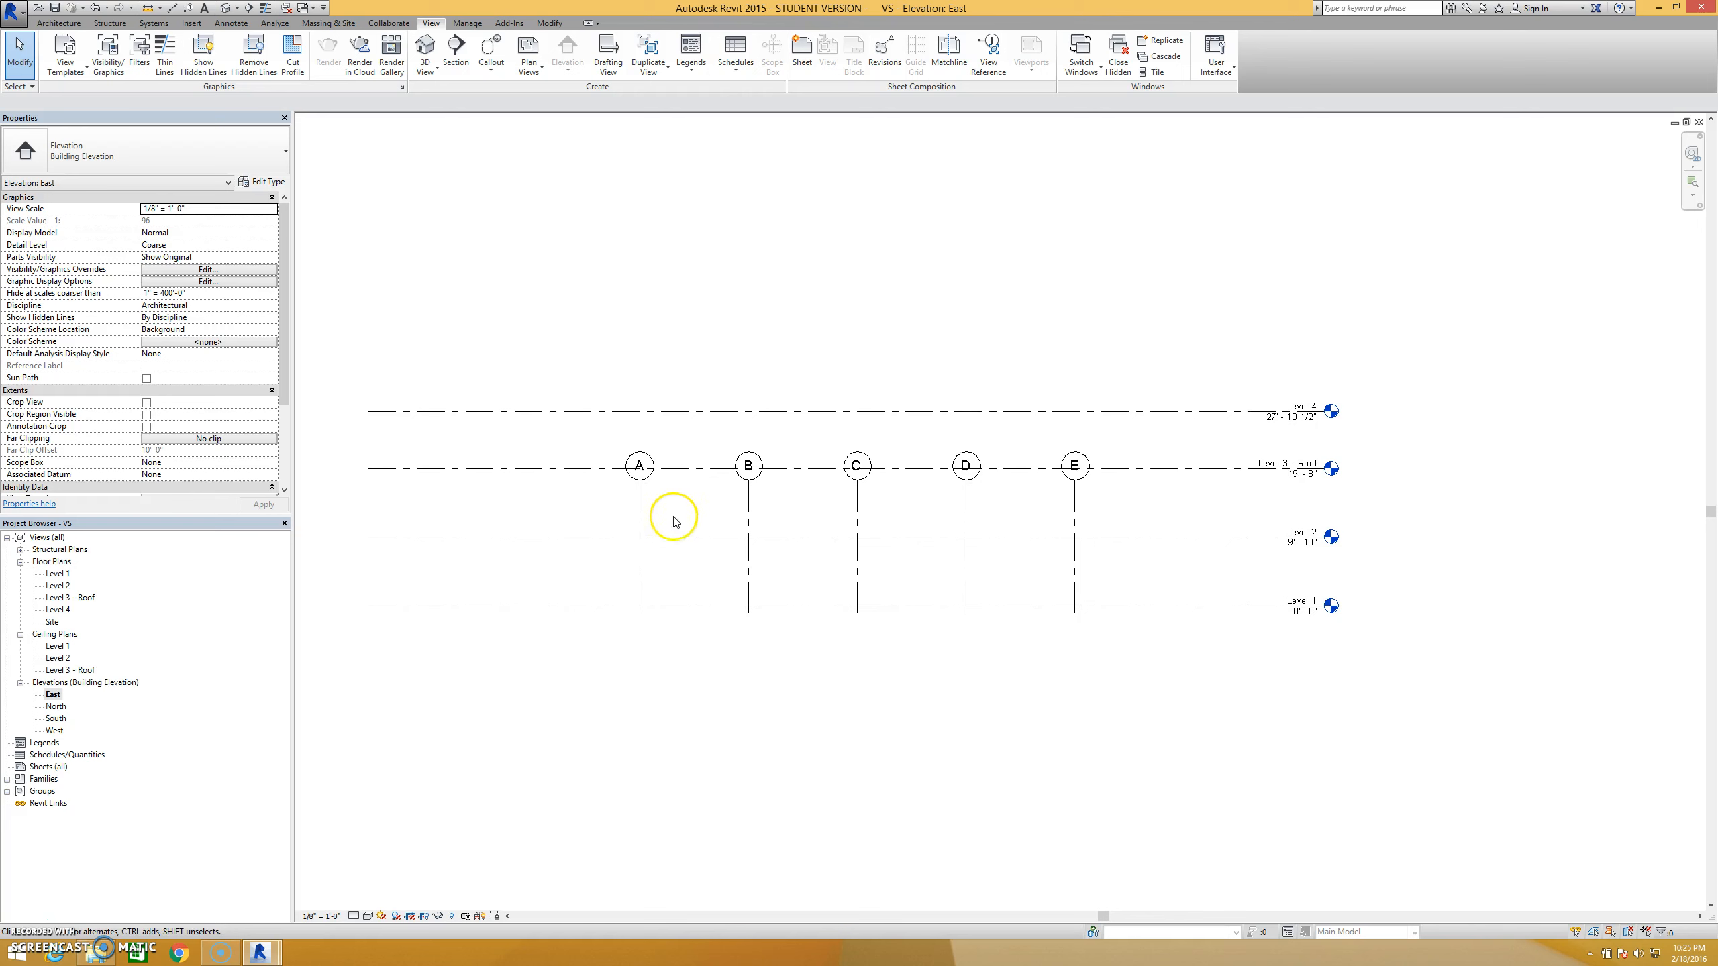
pyautogui.click(641, 497)
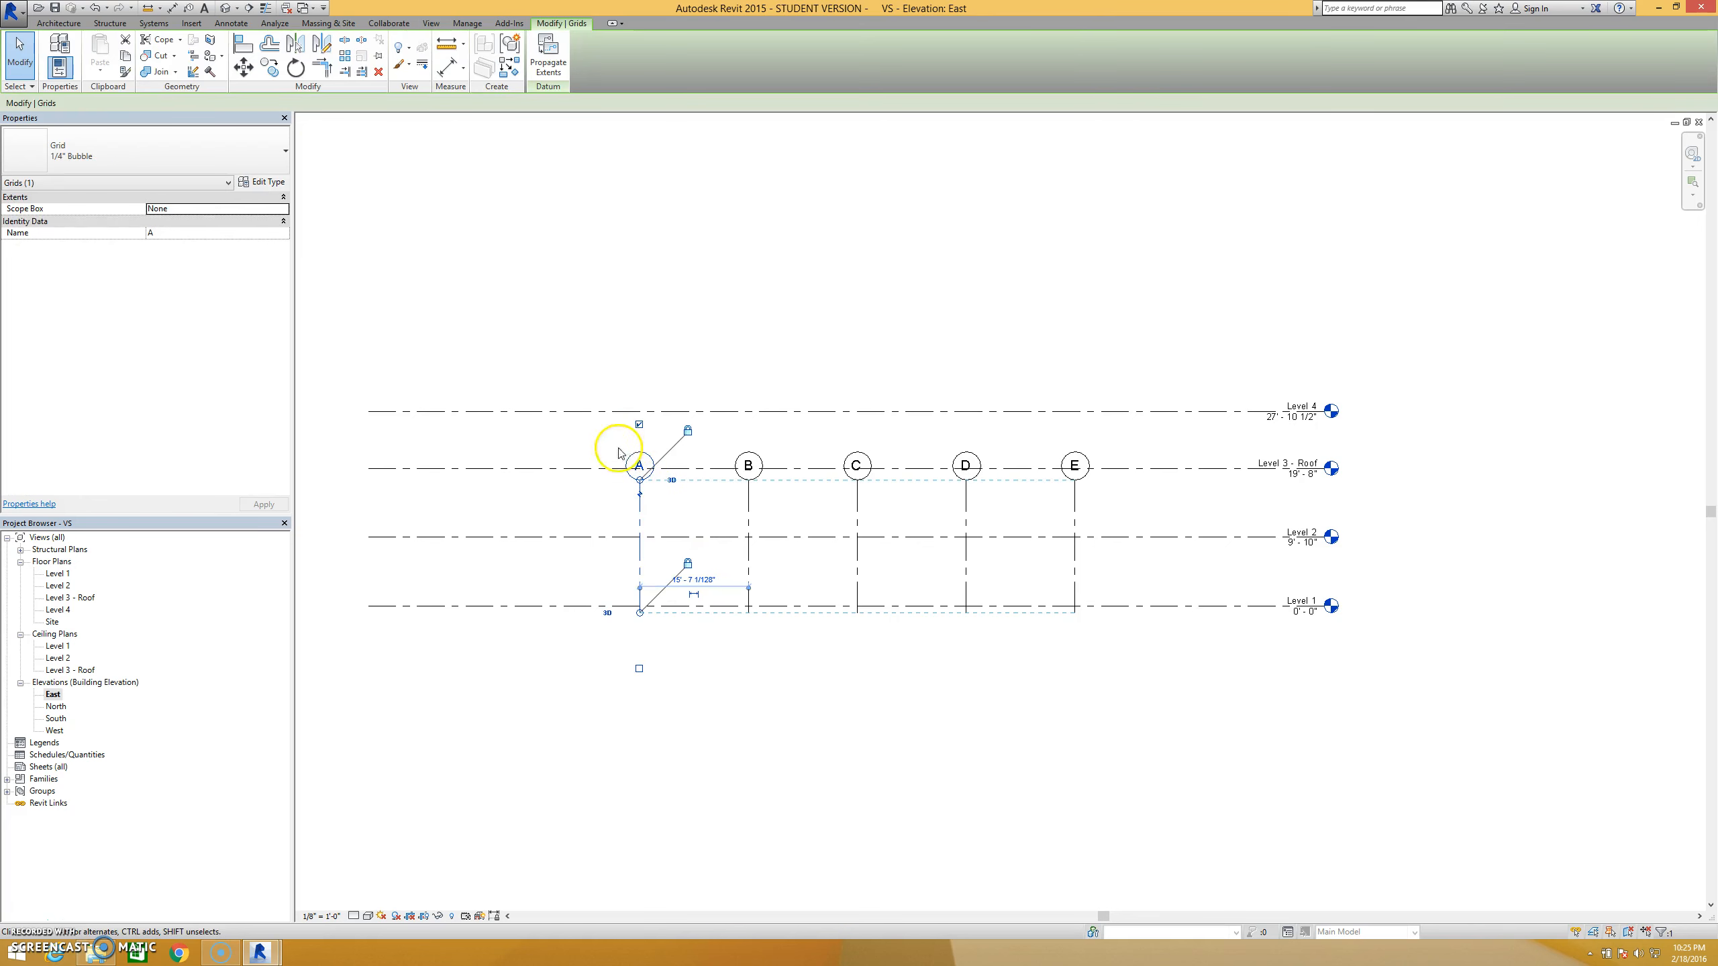
pyautogui.moveTo(638, 482); pyautogui.dragTo(640, 354)
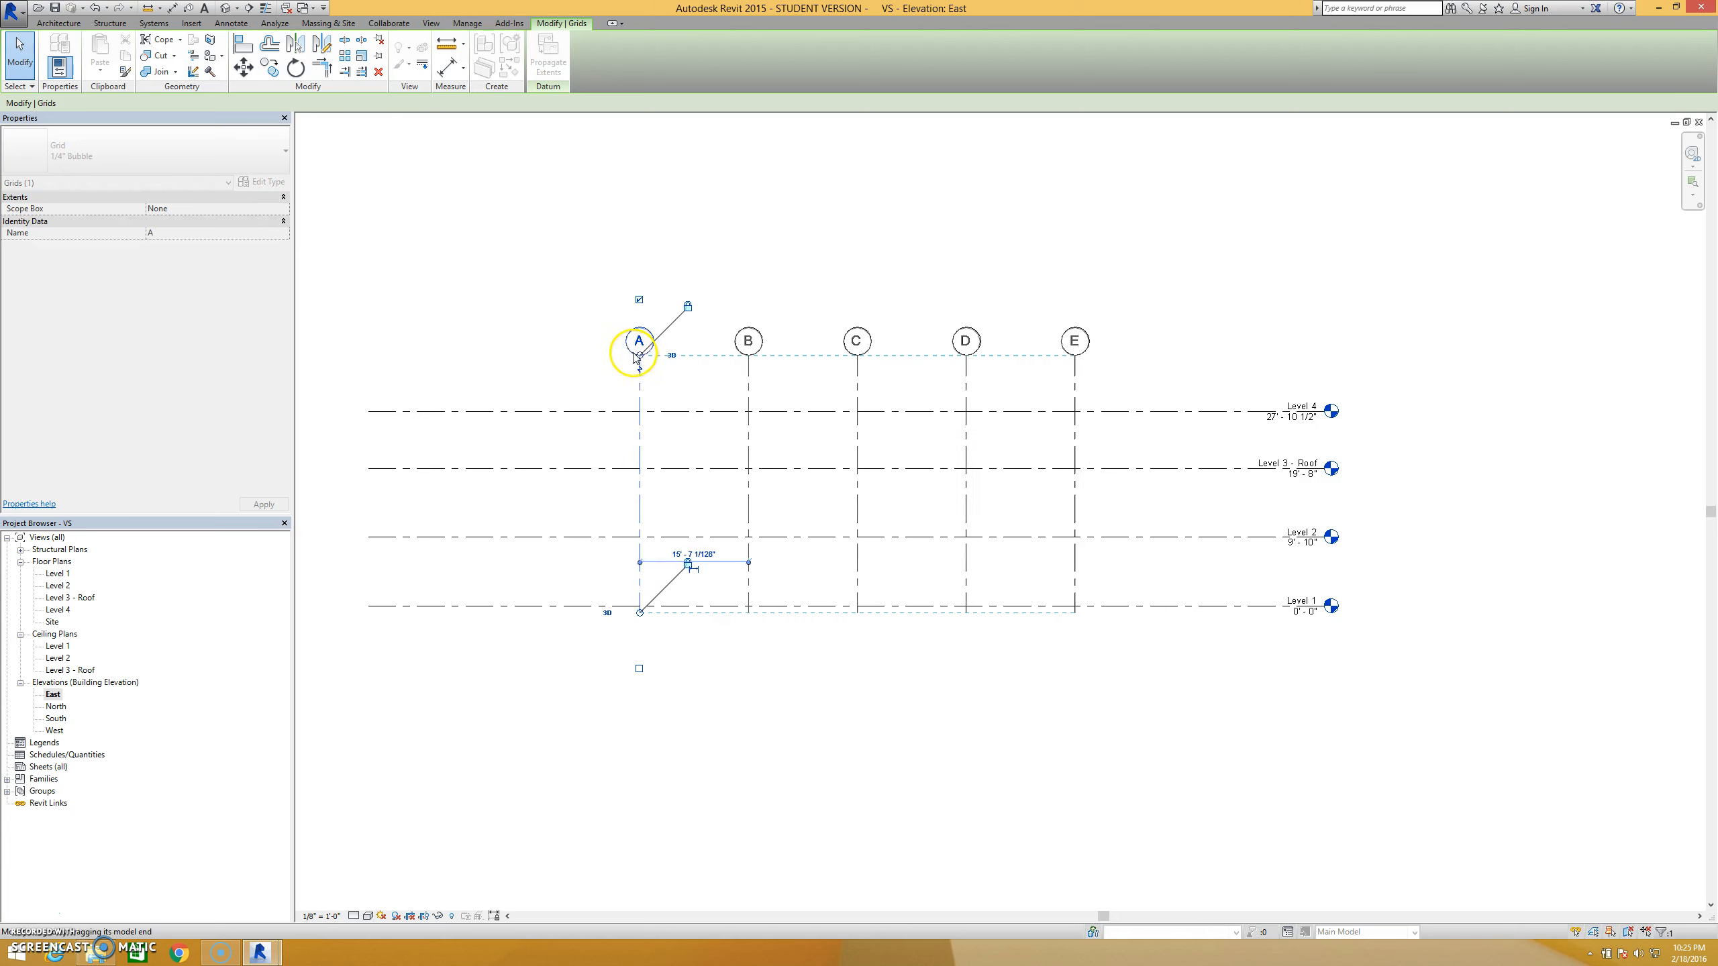
pyautogui.click(560, 373)
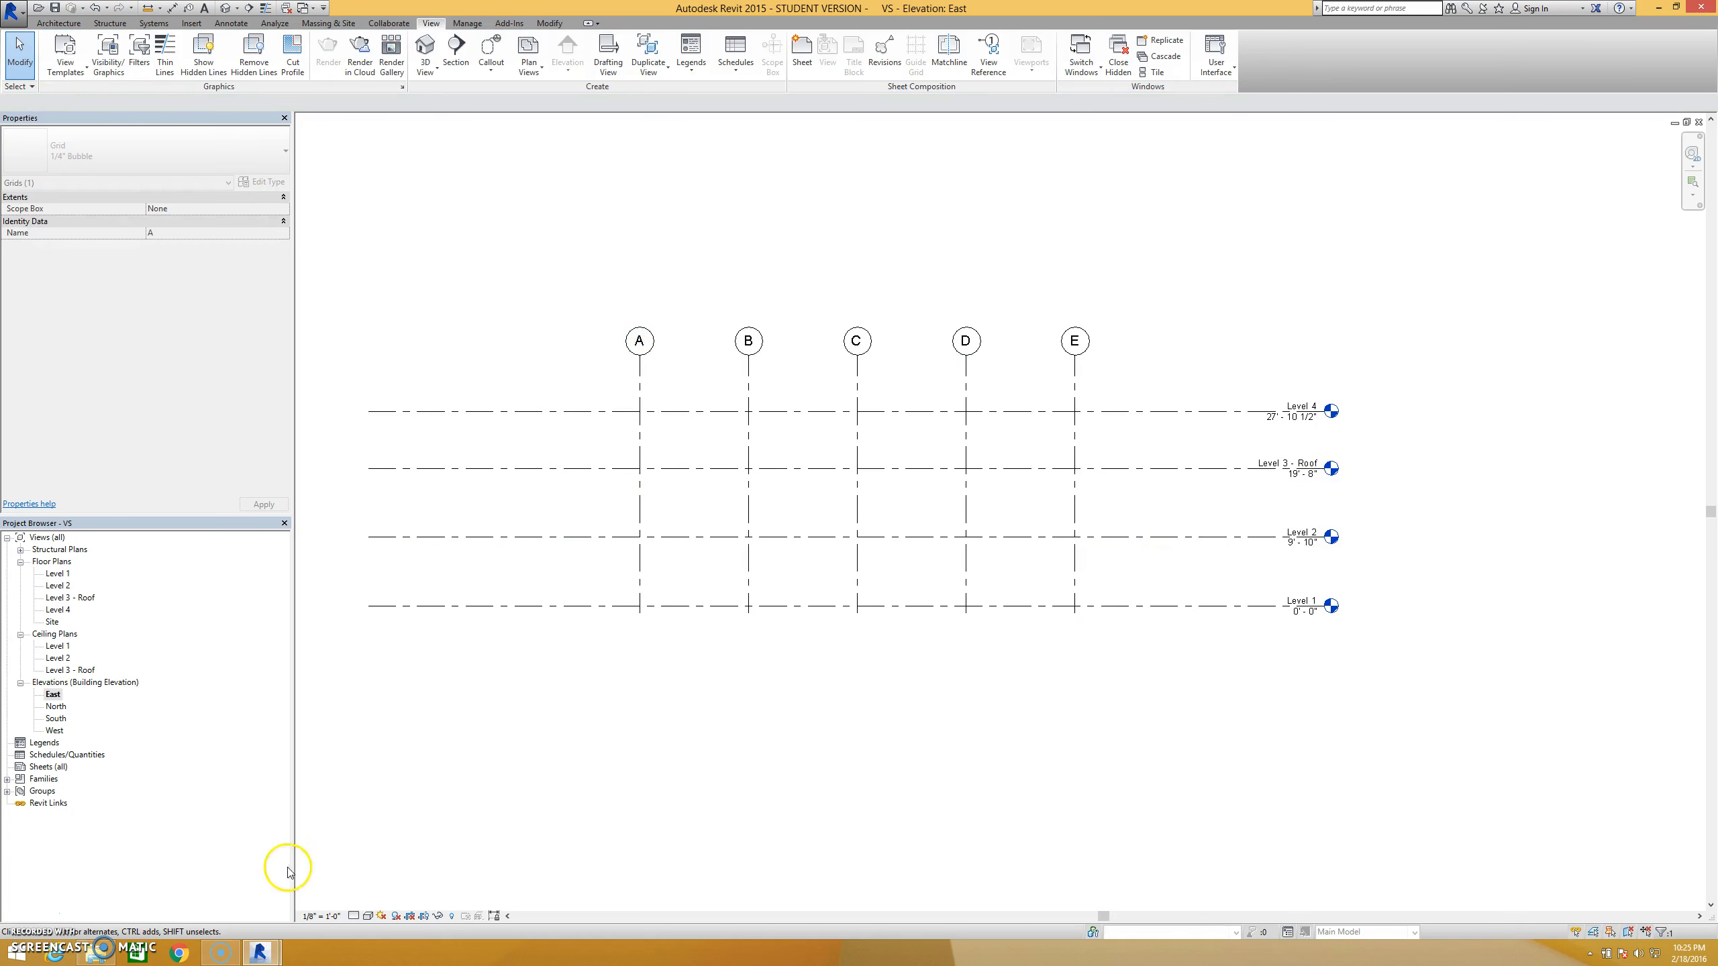
# Open the North elevation and extend the aligned numbered grids 1 to 5 so their bubbles sit above Level 4
pyautogui.doubleClick(54, 707)
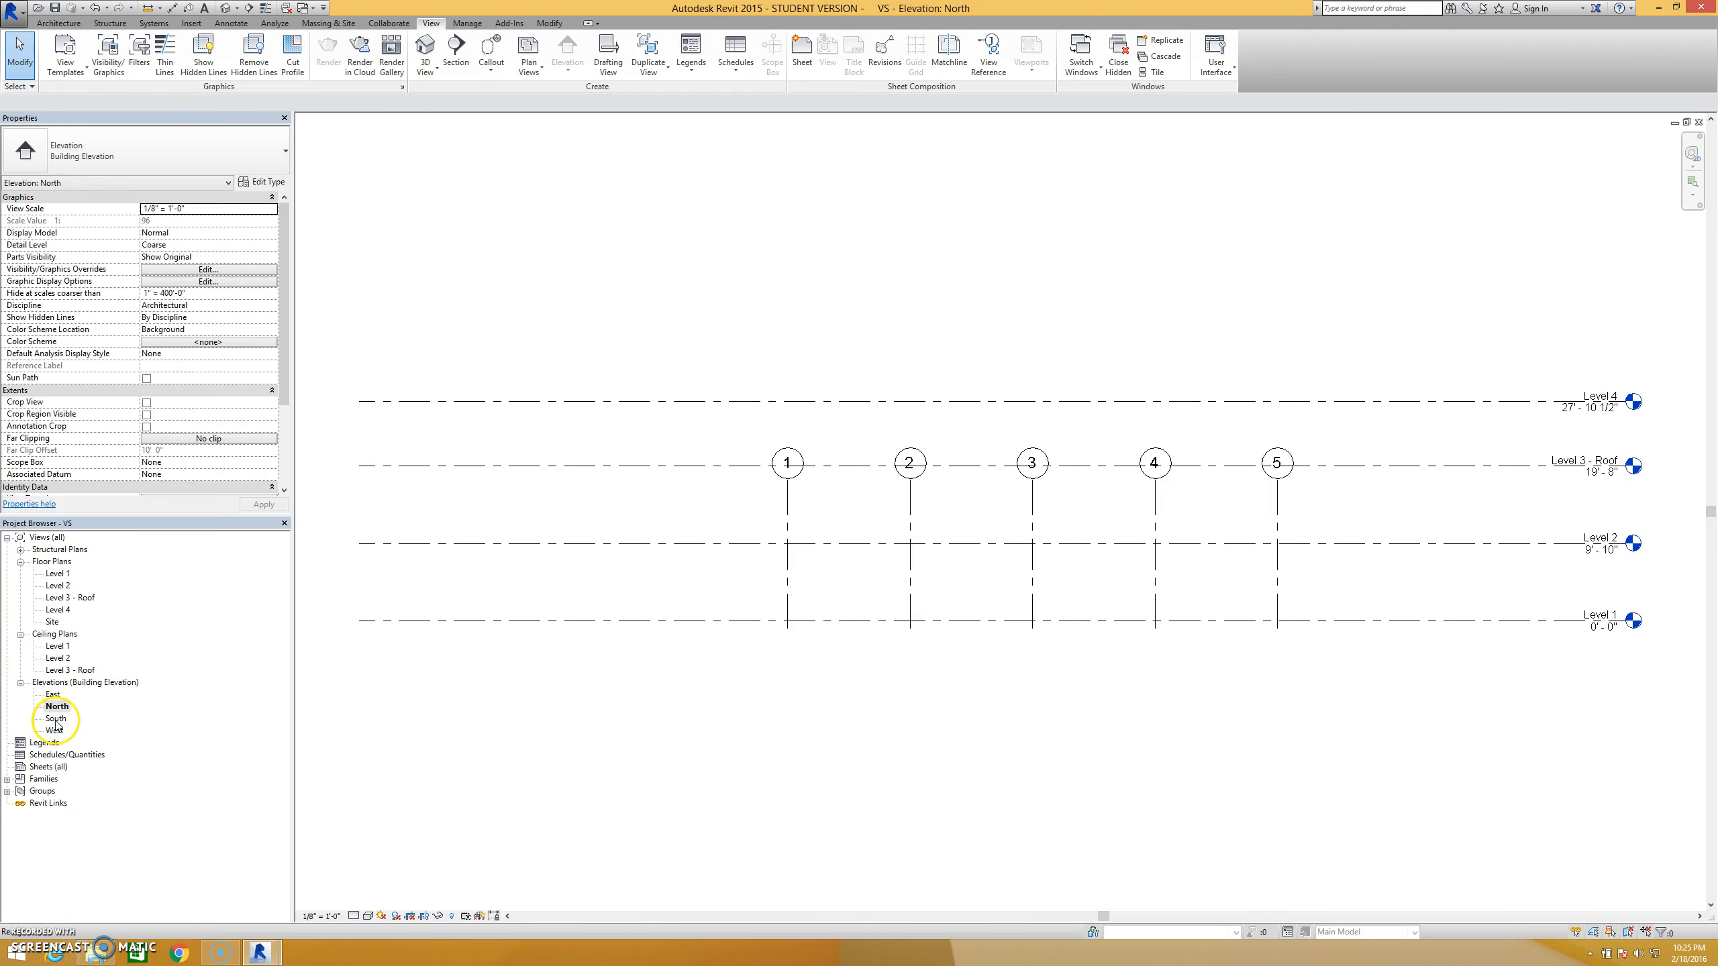
pyautogui.click(788, 511)
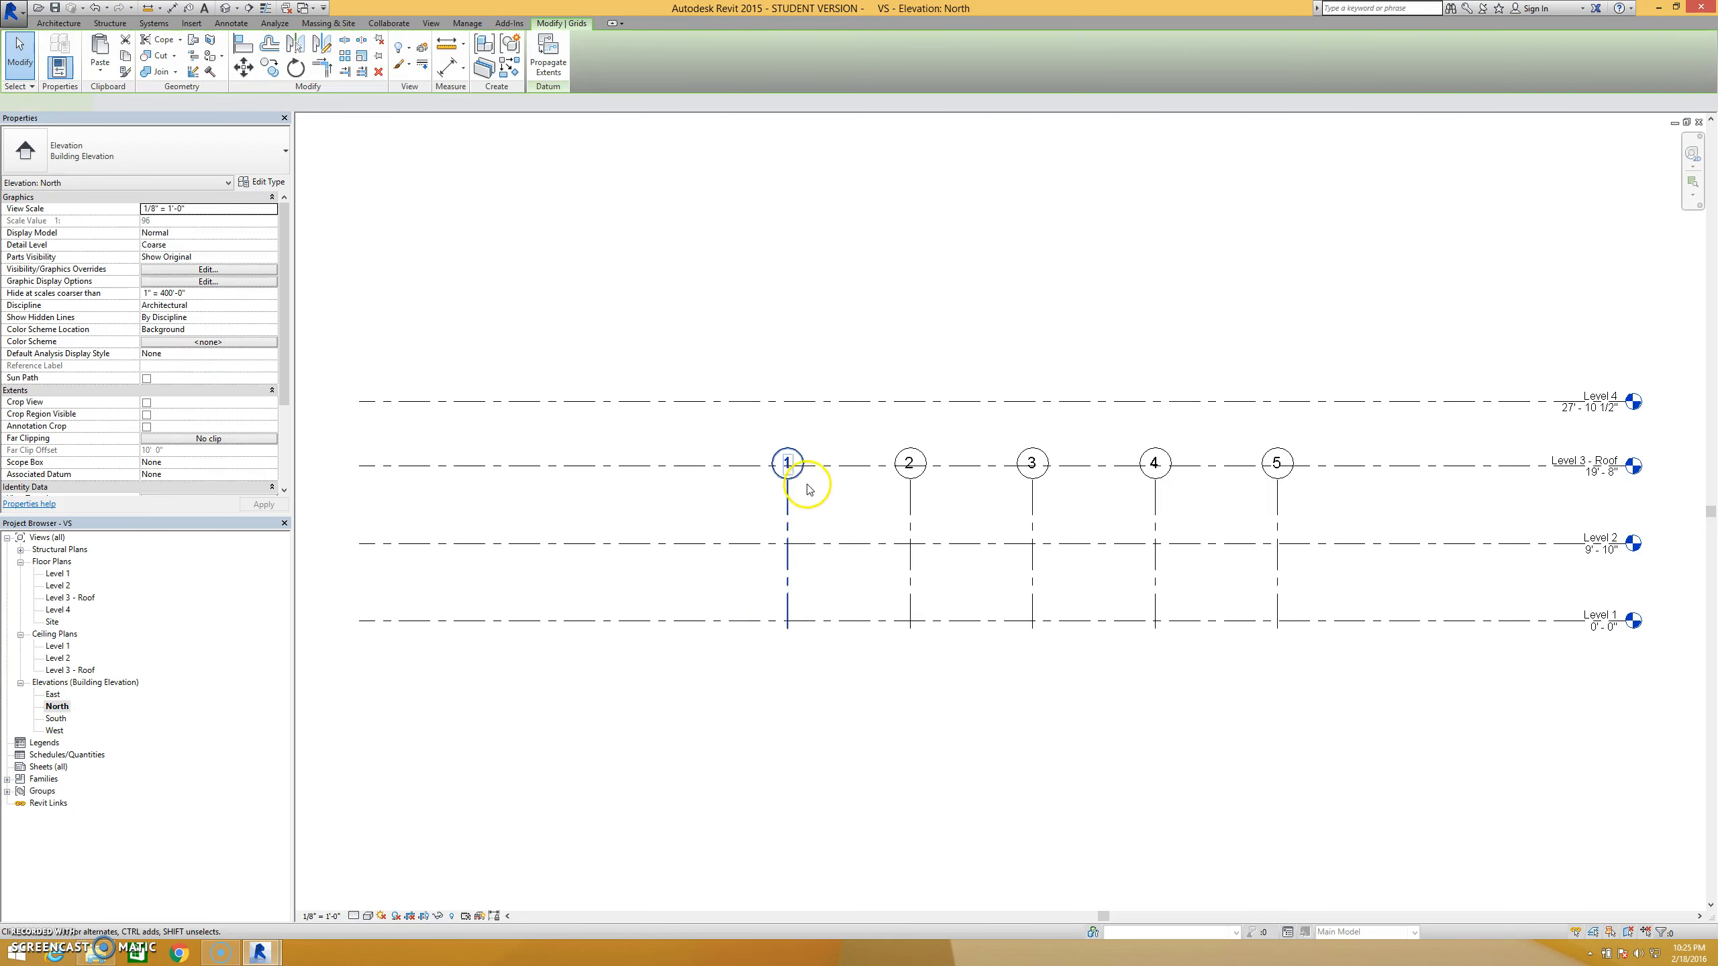
pyautogui.moveTo(786, 471); pyautogui.dragTo(786, 330)
pyautogui.click(515, 500)
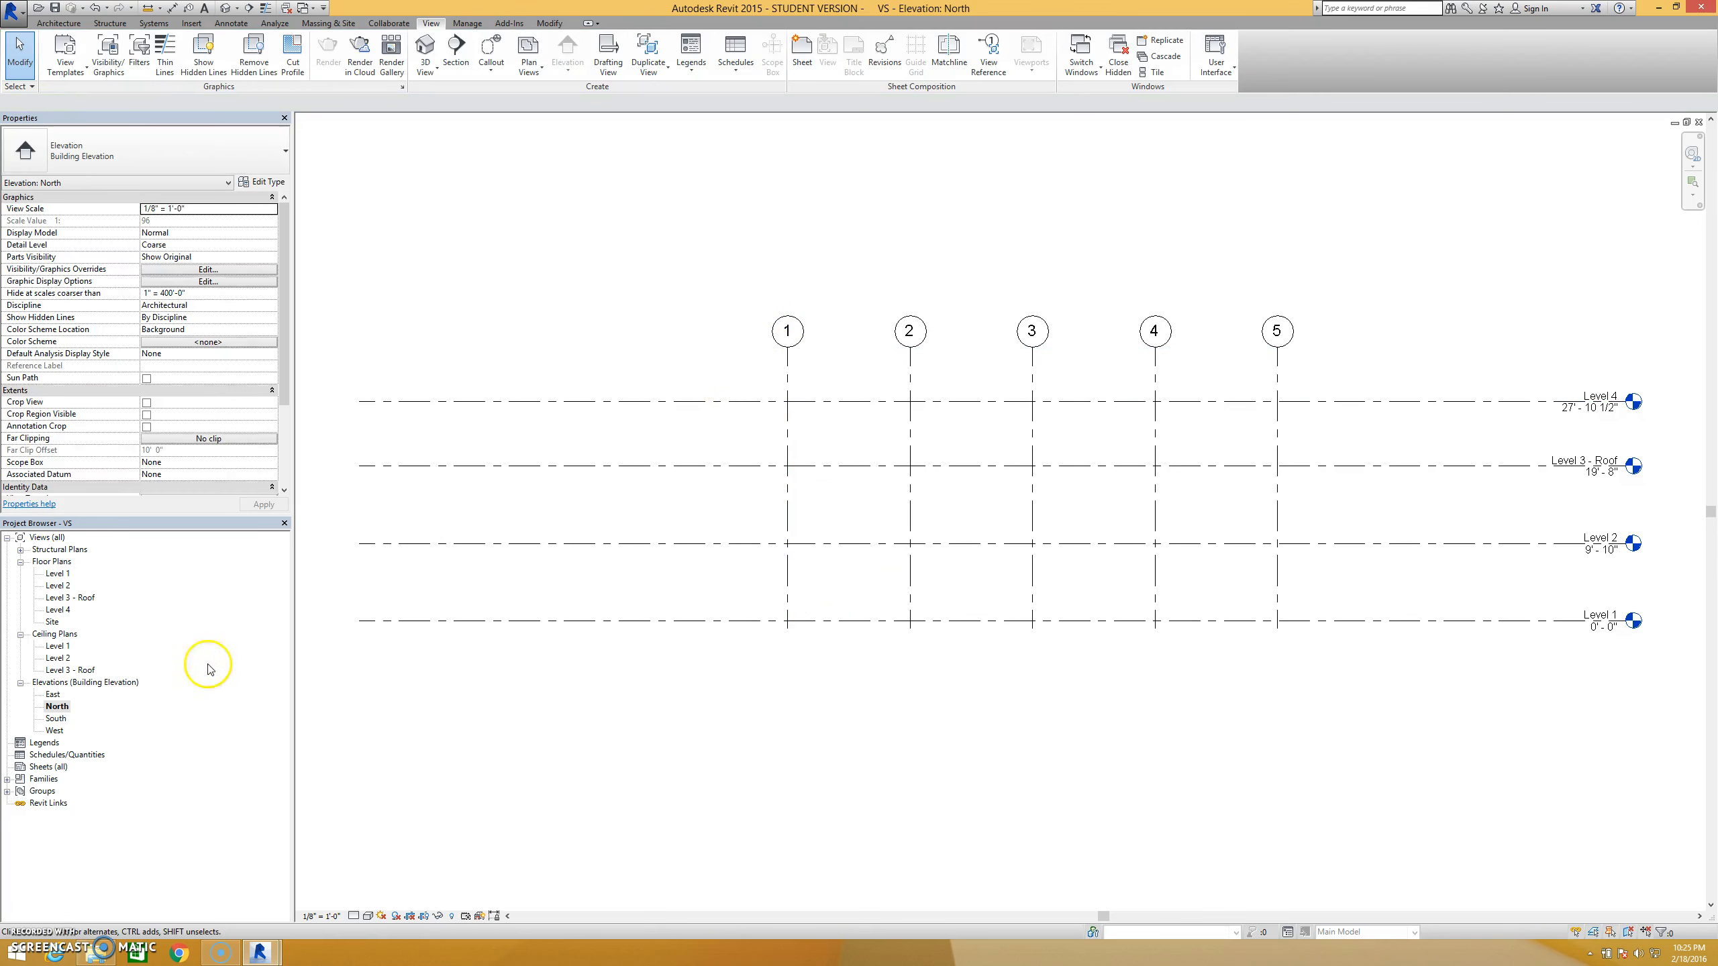
# Open the South and West elevations to check the extent of the grids relative to the levels
pyautogui.doubleClick(54, 718)
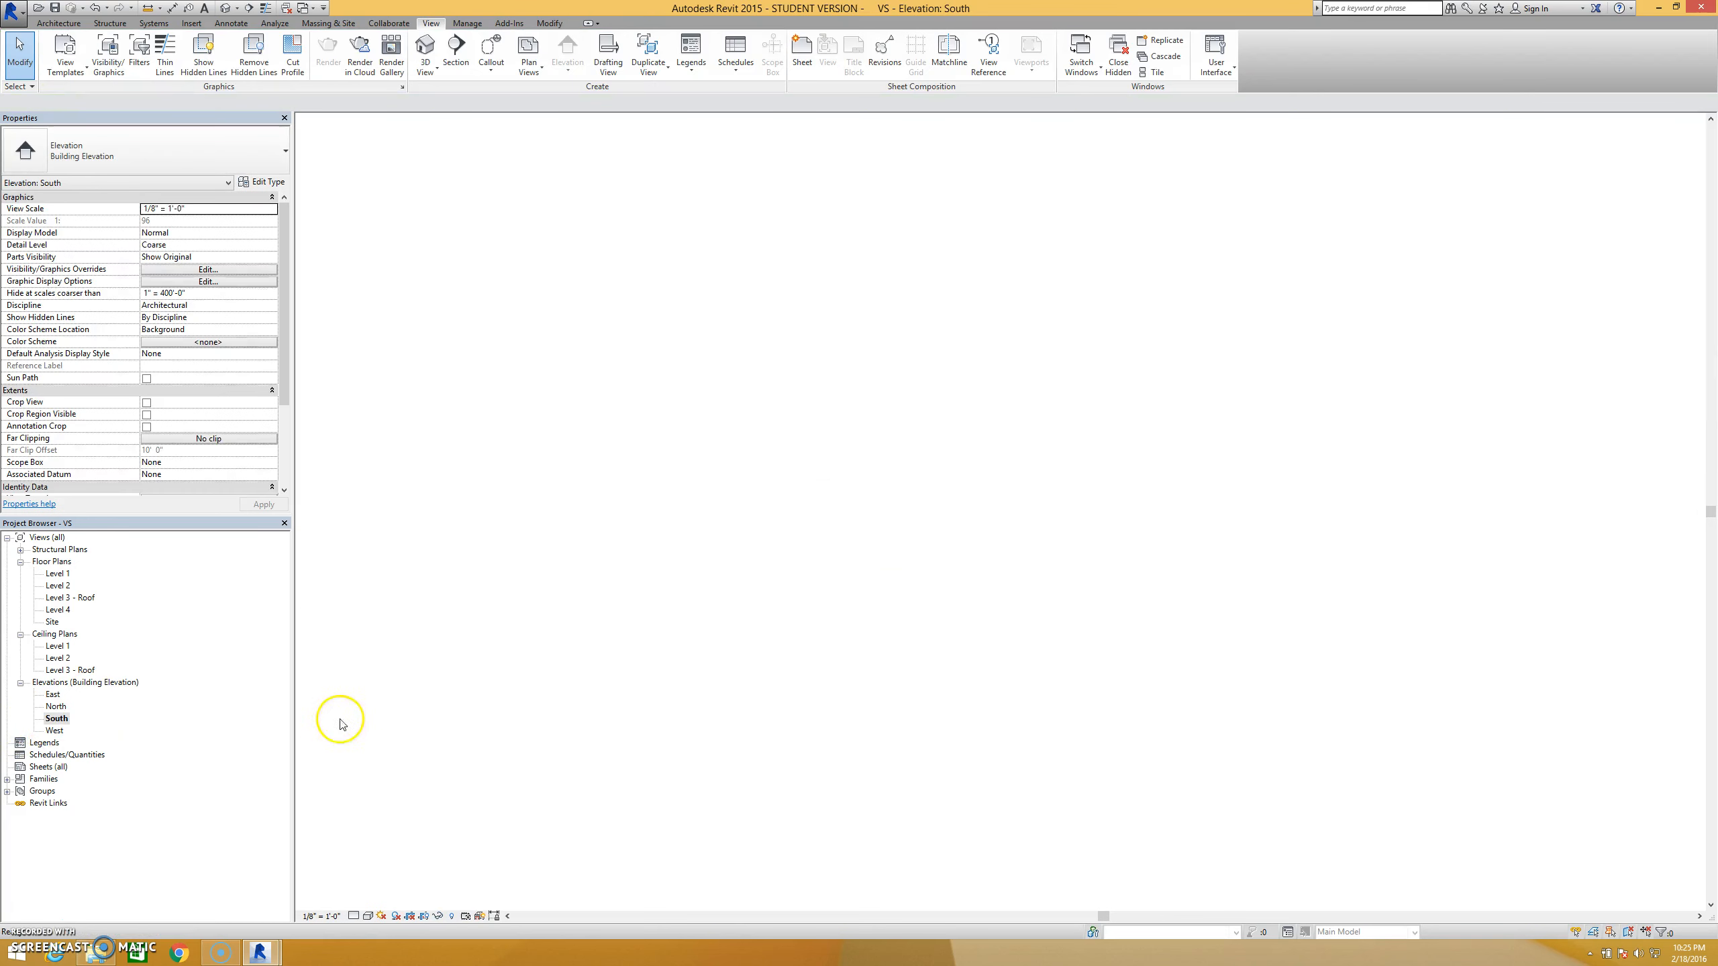
pyautogui.doubleClick(53, 731)
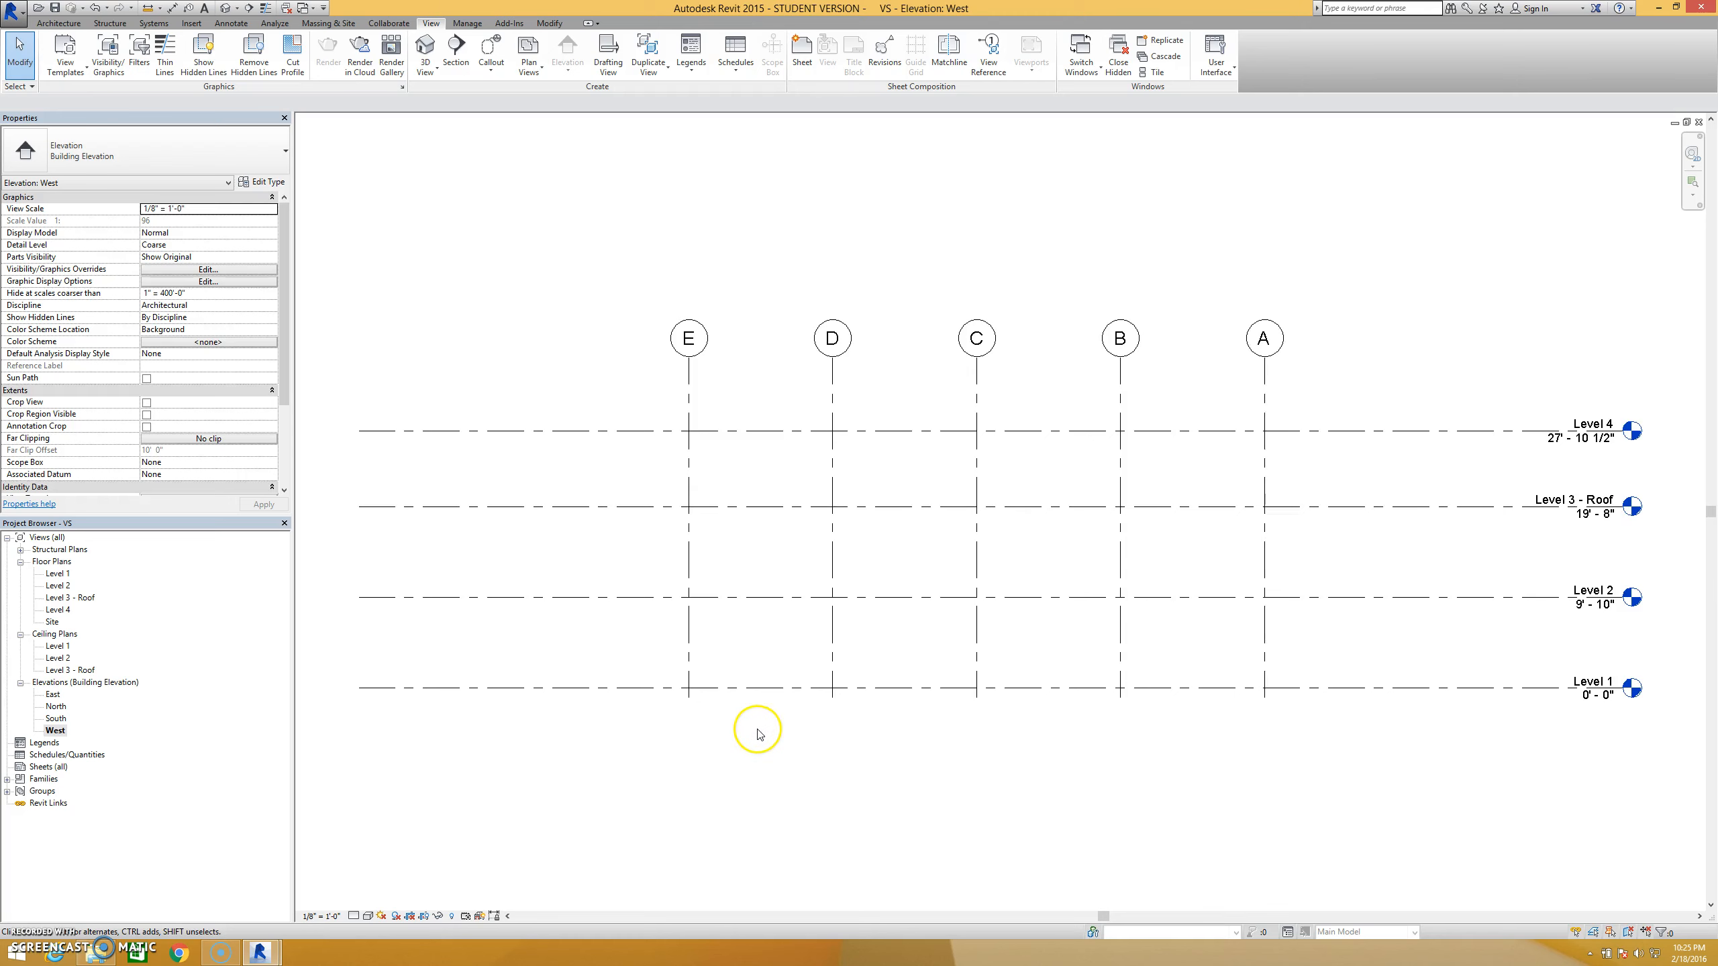
pyautogui.scroll(-2, 758, 732)
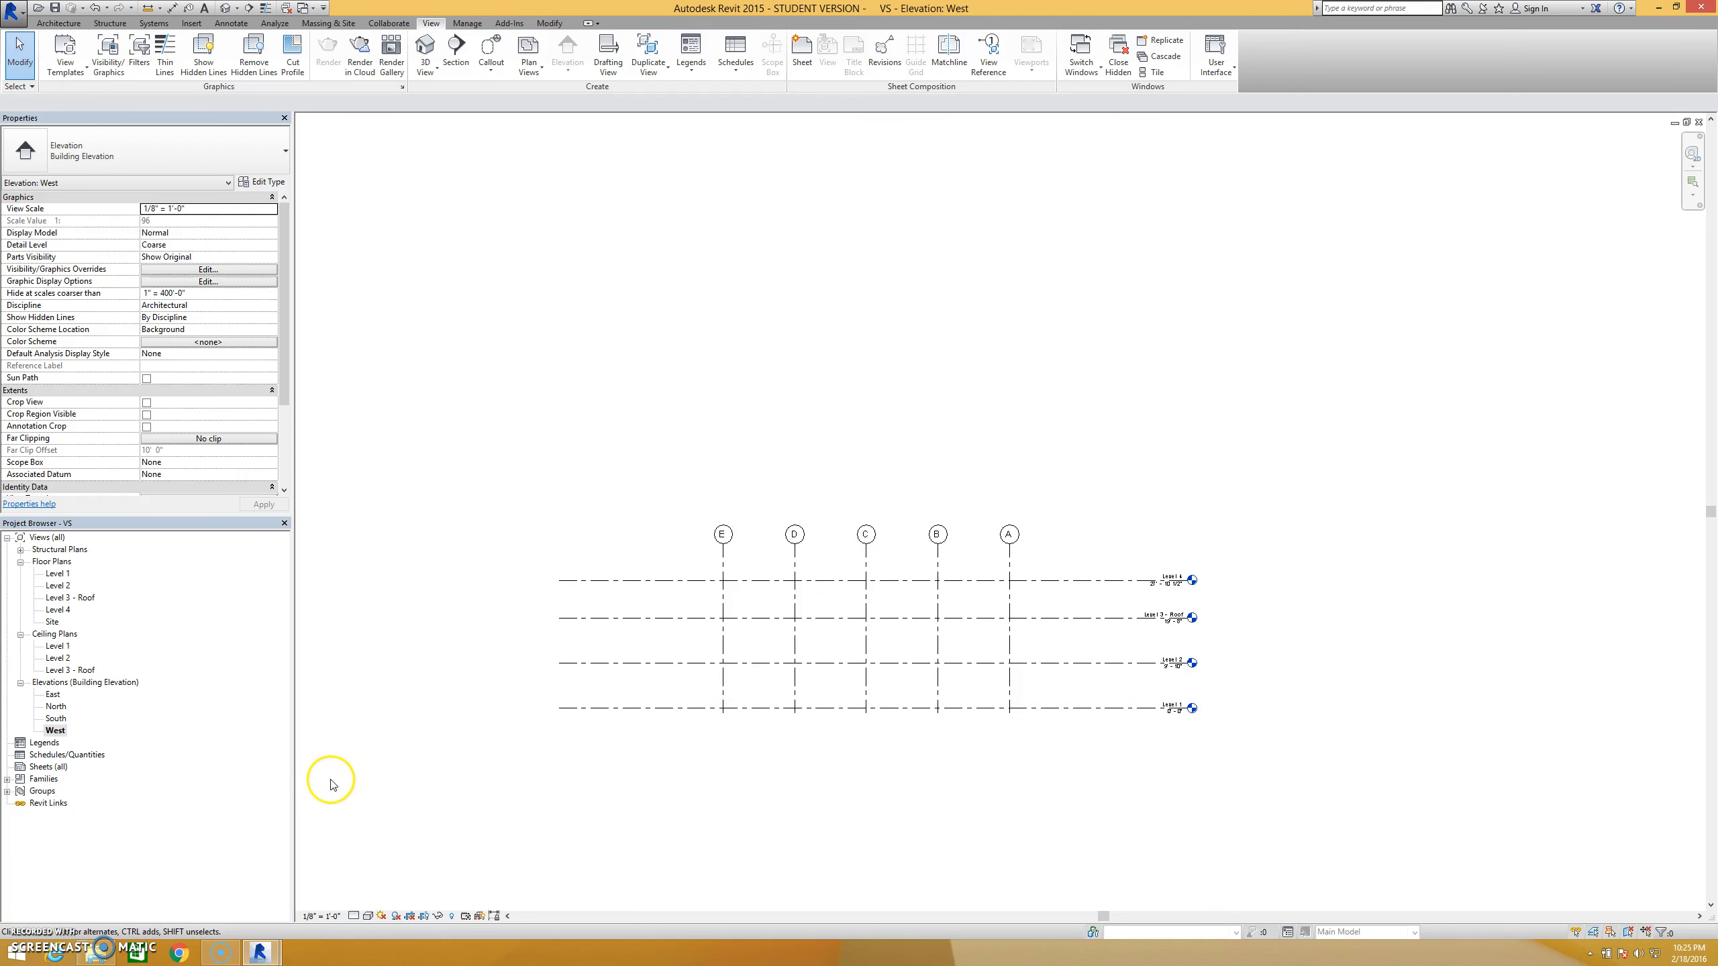